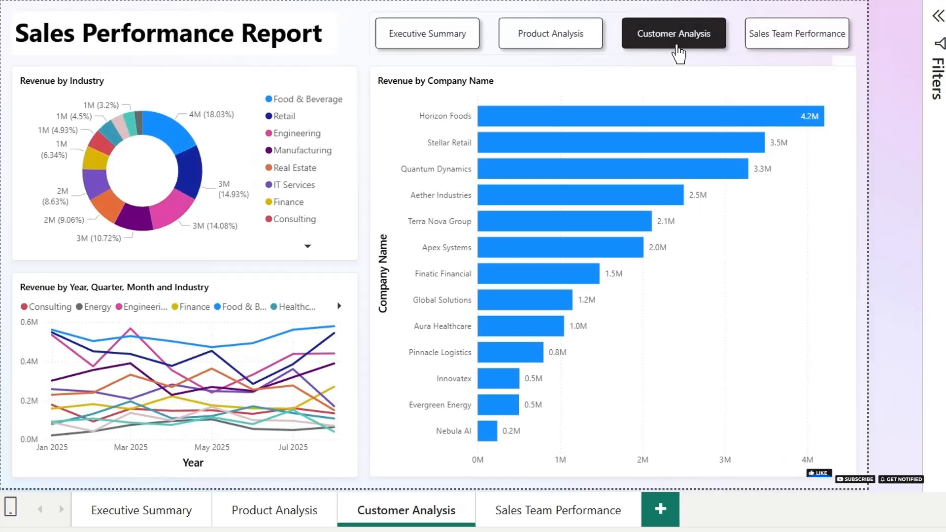
# - View the Sales Team Performance page of the finished report through its page navigator
pyautogui.click(832, 47)
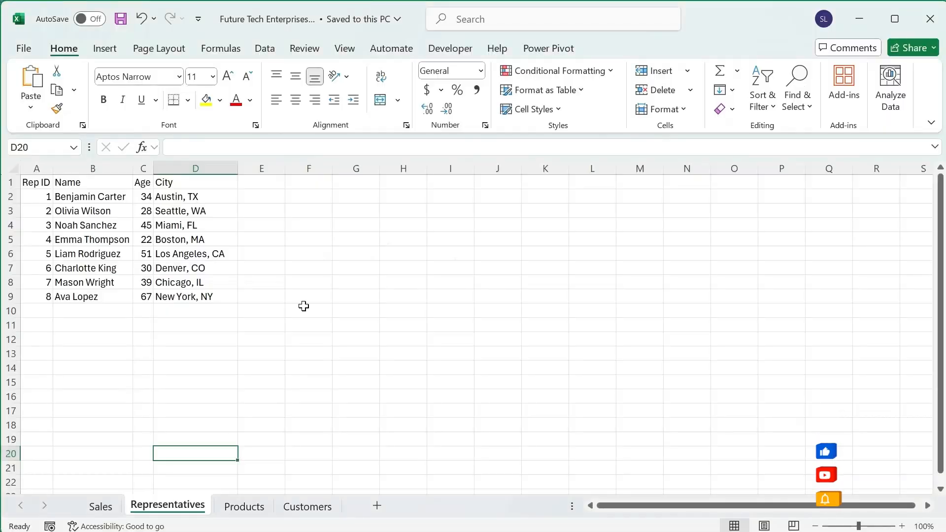
# - Switch to the Future Tech Enterprises workbook in Excel and review its Sales, Representatives, Products and Customers sheets
pyautogui.click(98, 507)
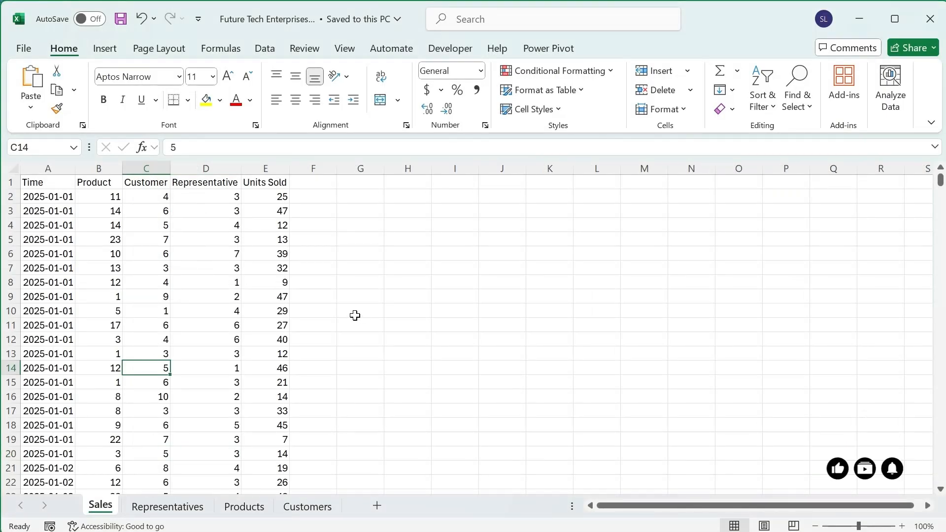
pyautogui.click(159, 508)
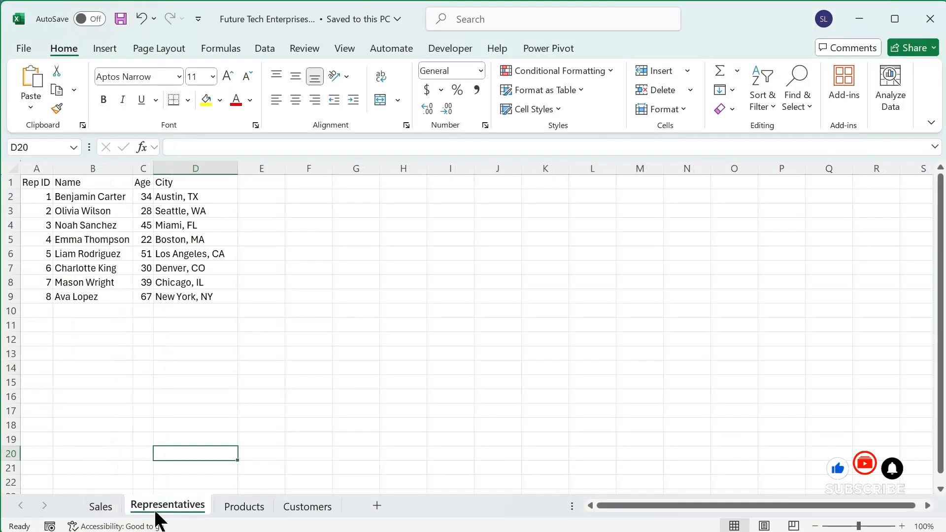
pyautogui.click(244, 512)
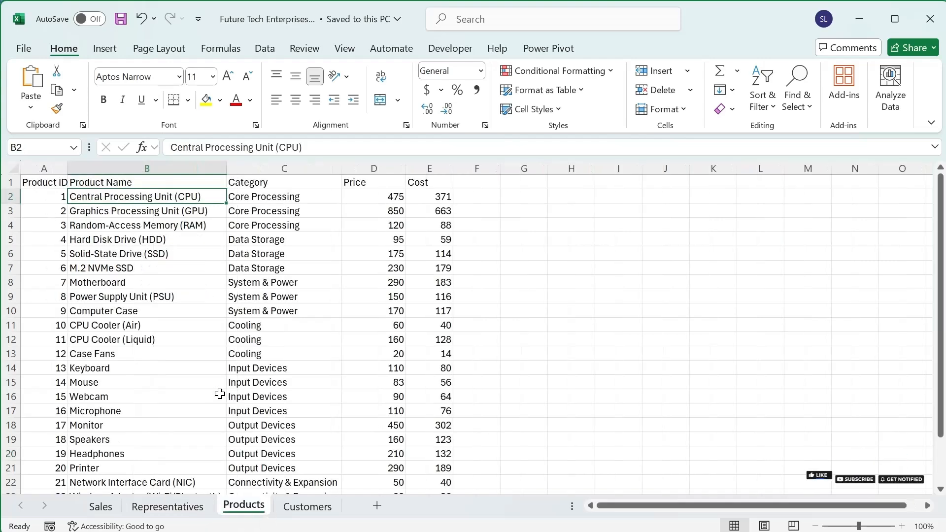
pyautogui.click(307, 510)
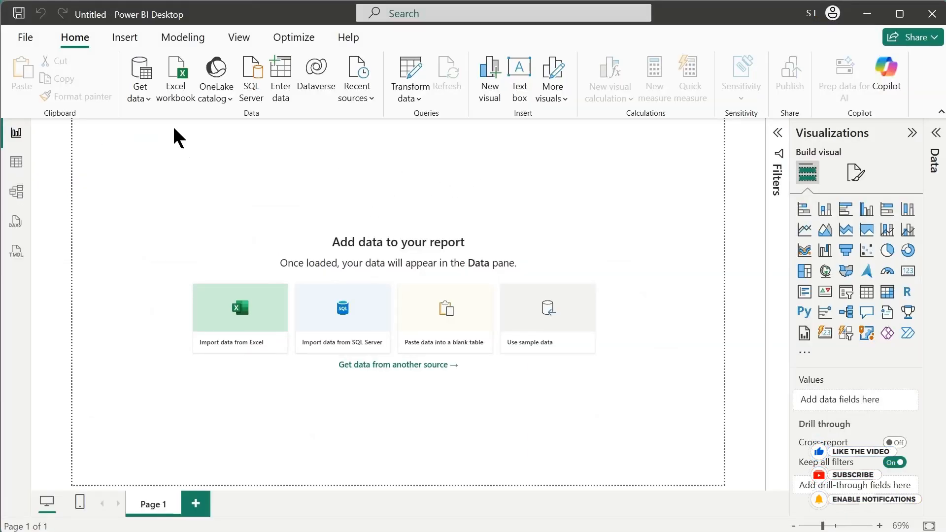
# - Switch to Power BI Desktop and connect the blank report to the Excel workbook Future Tech Enterprises.xlsx
pyautogui.click(176, 101)
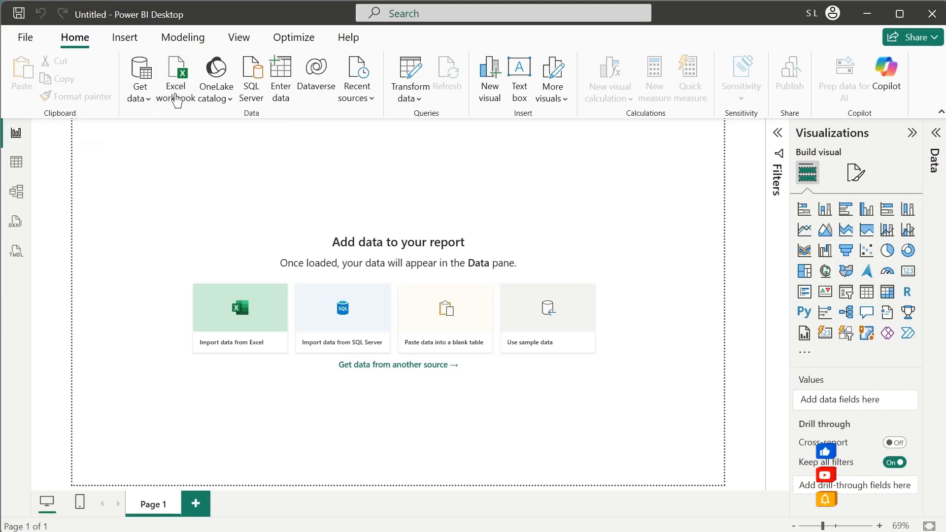
pyautogui.click(207, 120)
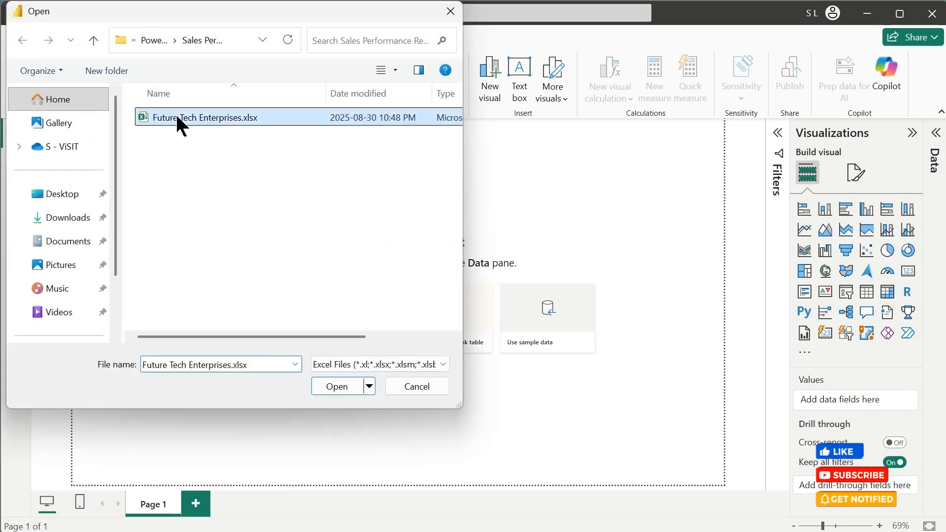
pyautogui.click(327, 387)
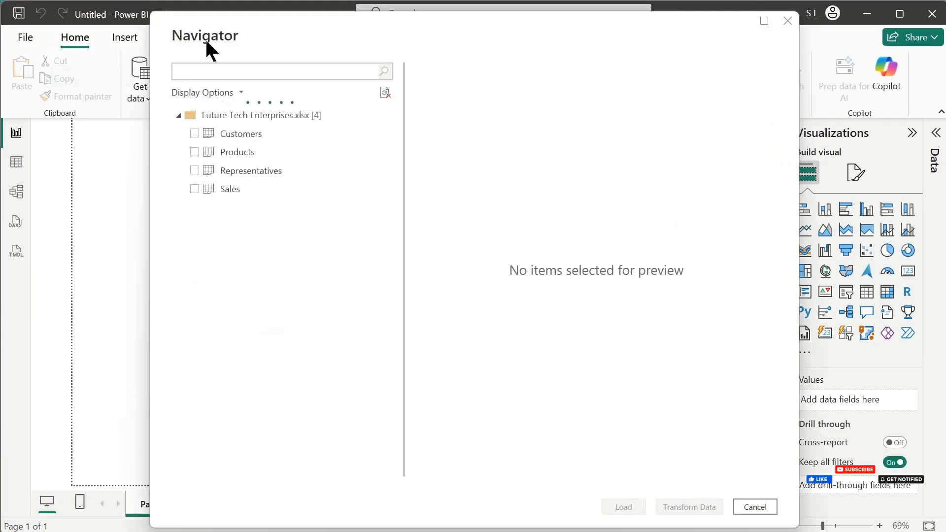
# - Select the Customers, Products, Representatives and Sales tables from the workbook and load them into the report
pyautogui.click(194, 134)
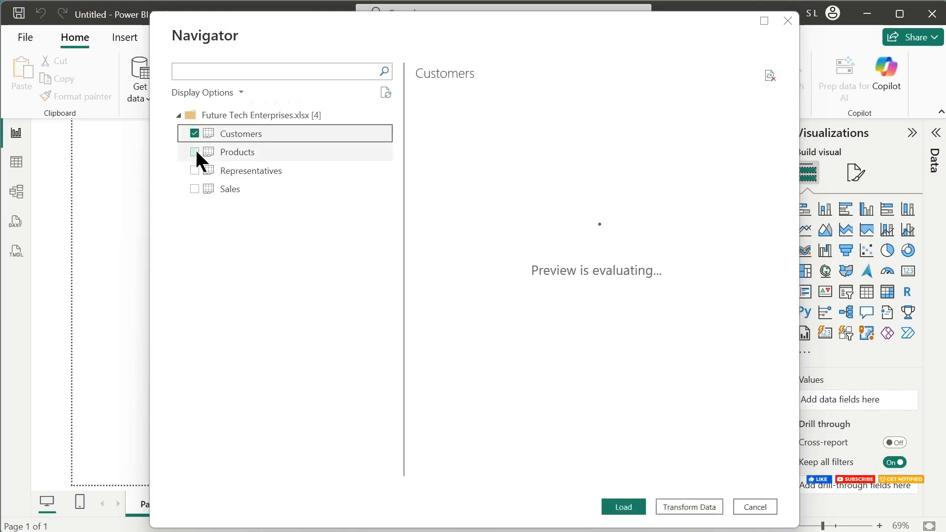
pyautogui.click(194, 152)
pyautogui.click(194, 171)
pyautogui.click(192, 189)
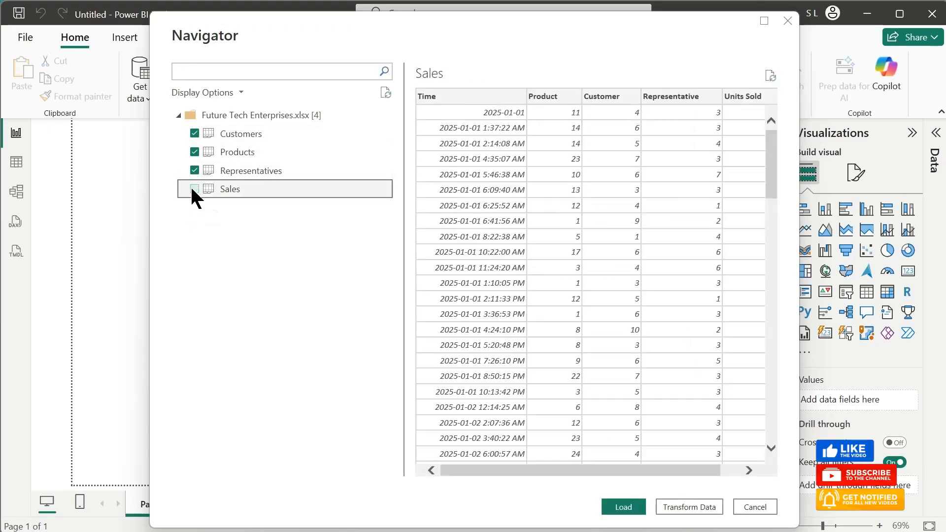
pyautogui.click(194, 189)
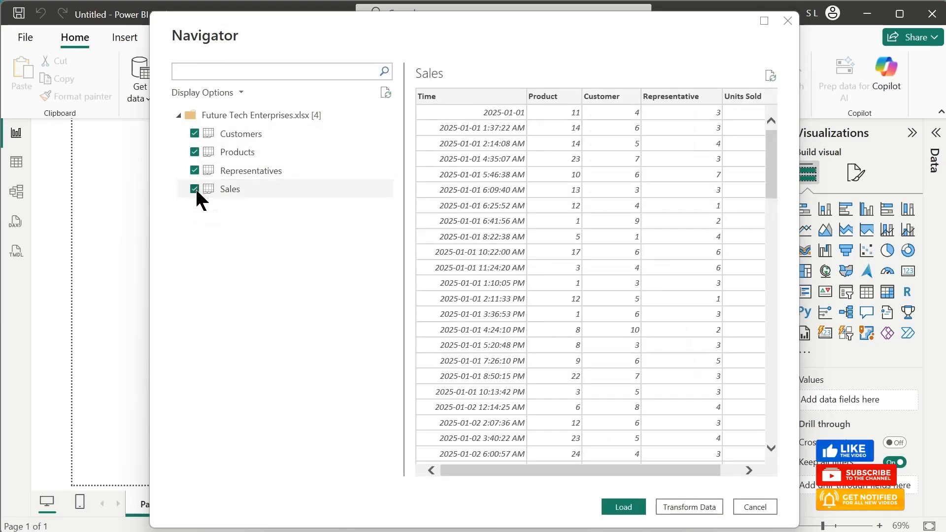
pyautogui.click(619, 507)
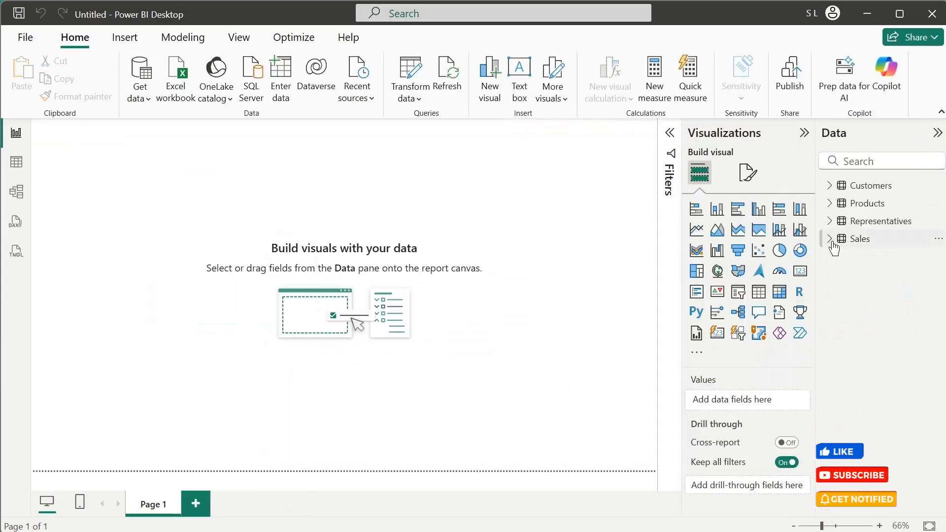
# - Expand the Sales, Representatives, Products and Customers tables to examine their fields
pyautogui.click(830, 239)
pyautogui.click(831, 222)
pyautogui.click(830, 203)
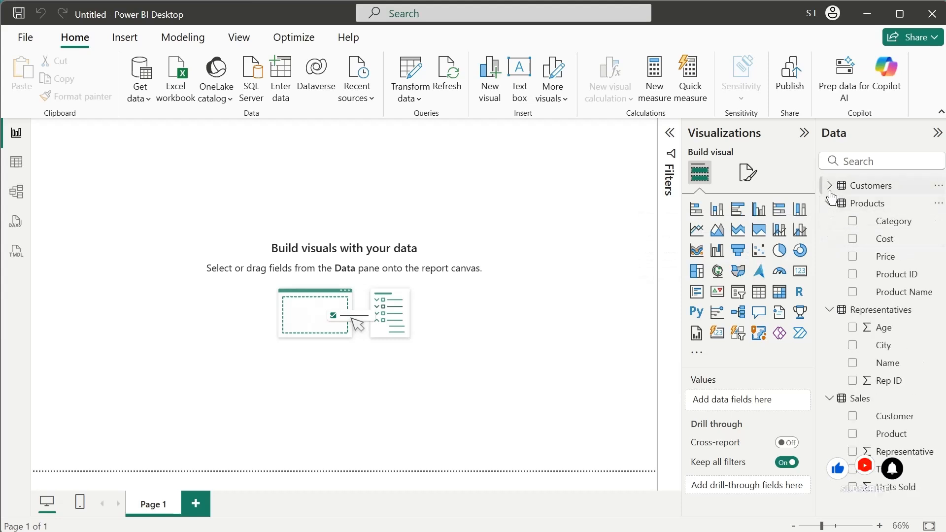
pyautogui.click(829, 185)
pyautogui.scroll(-2, 866, 383)
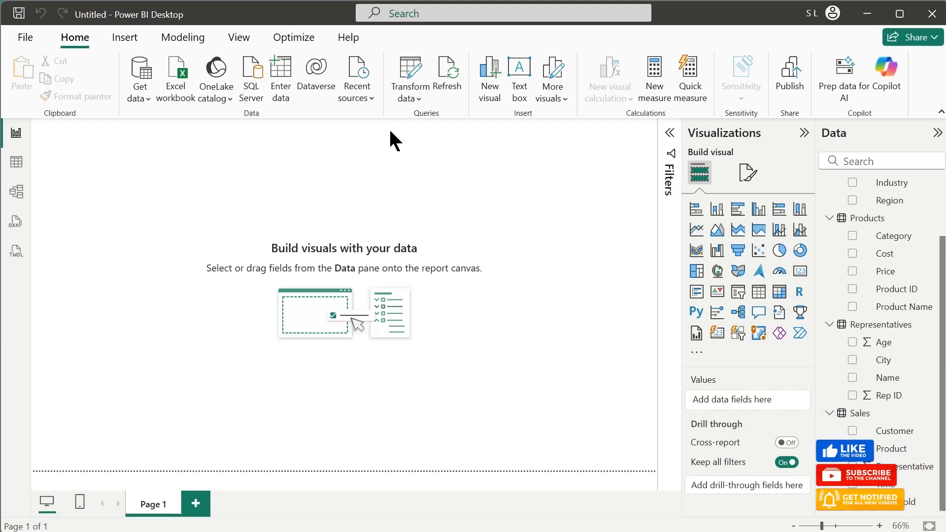
# - Add a text box reading "Sales Performance Report" in the page's upper-left corner, resized into a wide, short title box
pyautogui.click(525, 77)
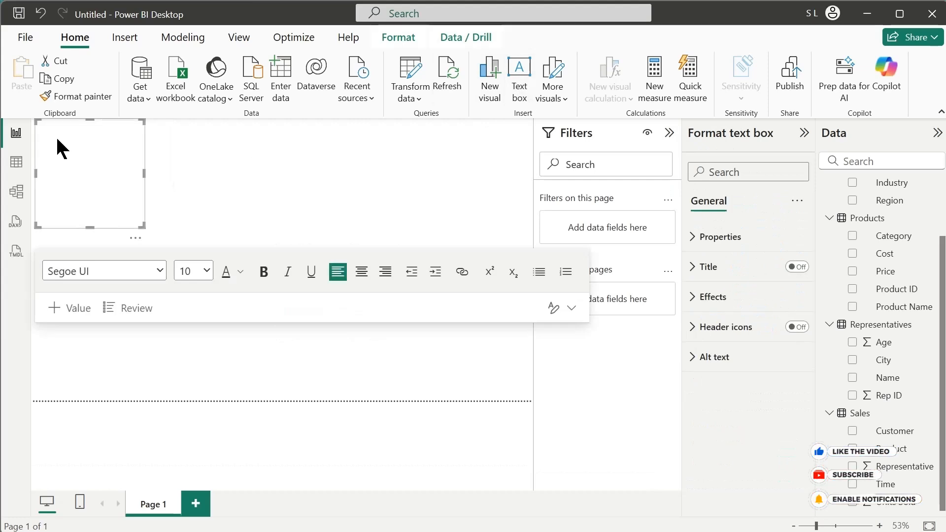
pyautogui.moveTo(143, 226); pyautogui.dragTo(207, 149)
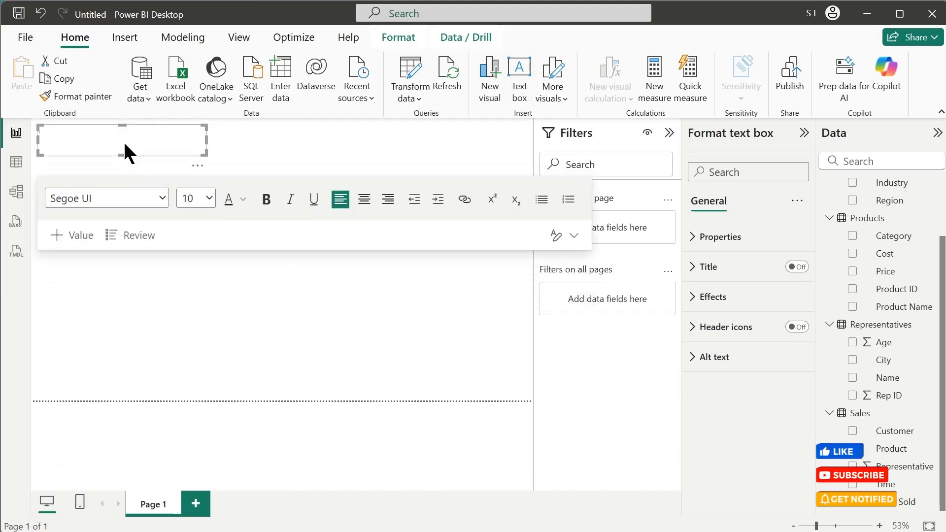
pyautogui.write('Sales')
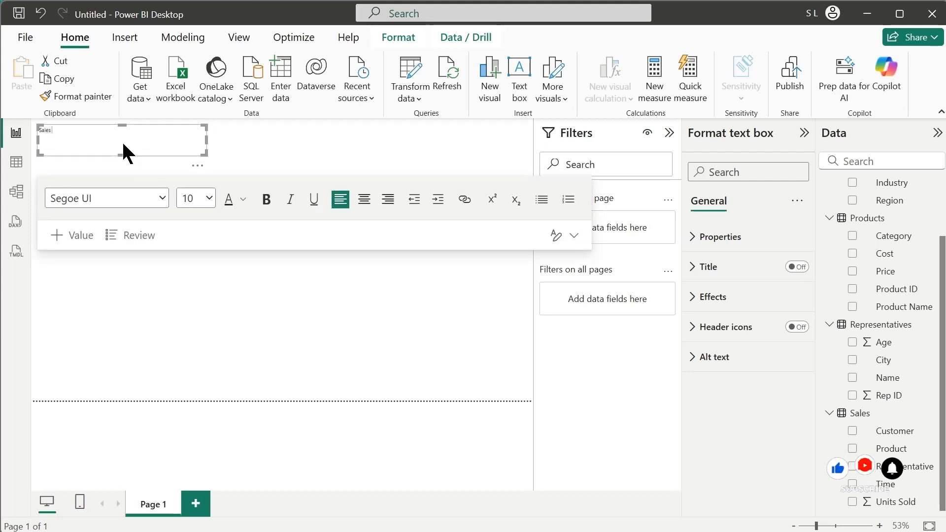
pyautogui.write(' Performance R')
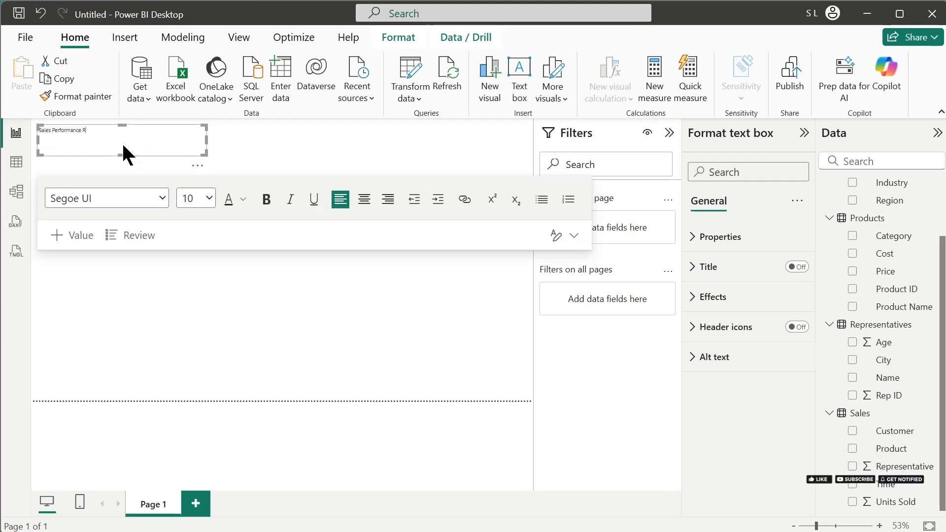
pyautogui.write('eport')
# - Format the whole report title as bold text with font size 28
pyautogui.hotkey('ctrl', 'a')
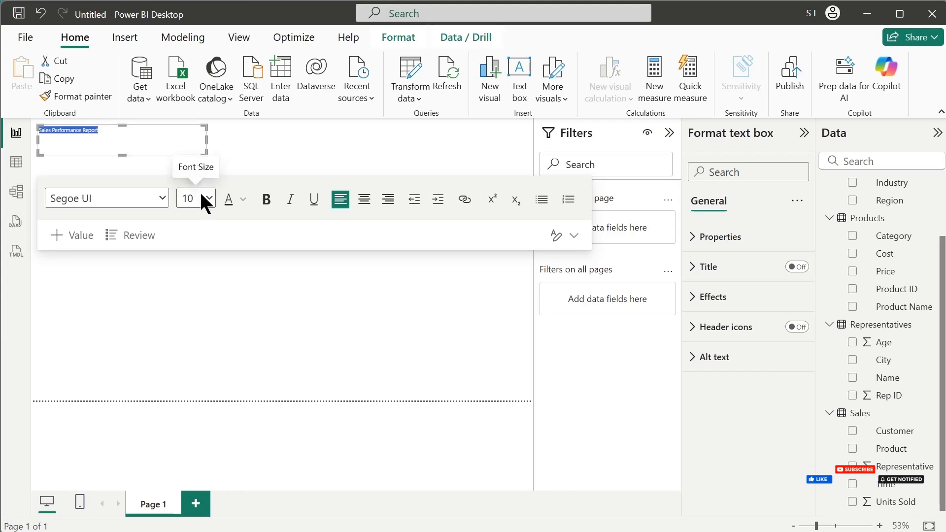
pyautogui.click(209, 198)
pyautogui.click(190, 445)
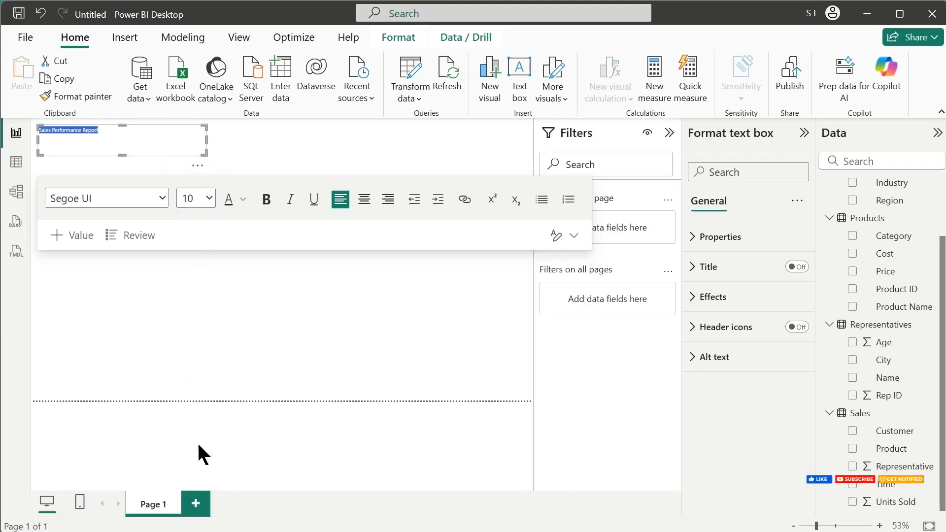
pyautogui.hotkey('ctrl', 'b')
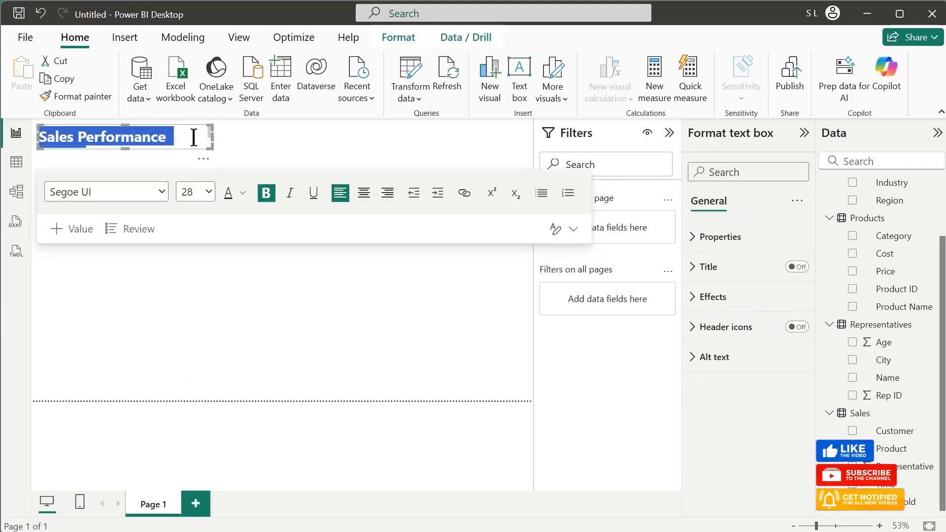
pyautogui.click(241, 175)
# - Insert a page navigator stretched across the page header beside the report title, and collapse the Filters pane
pyautogui.click(138, 41)
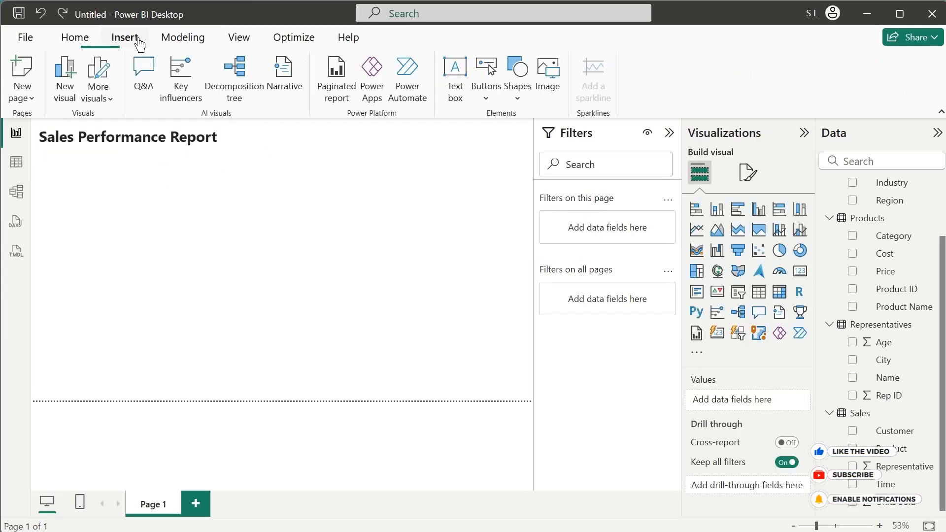
pyautogui.click(485, 101)
pyautogui.moveTo(512, 393)
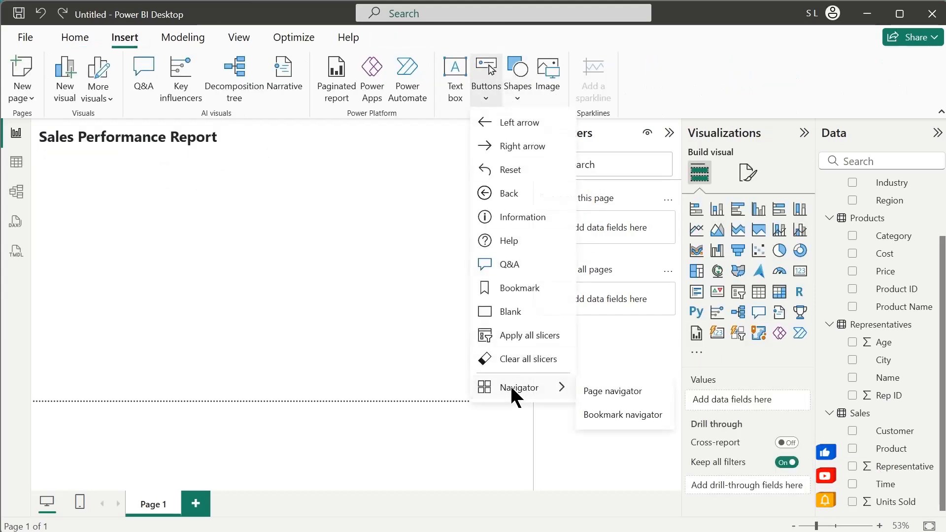
pyautogui.click(610, 393)
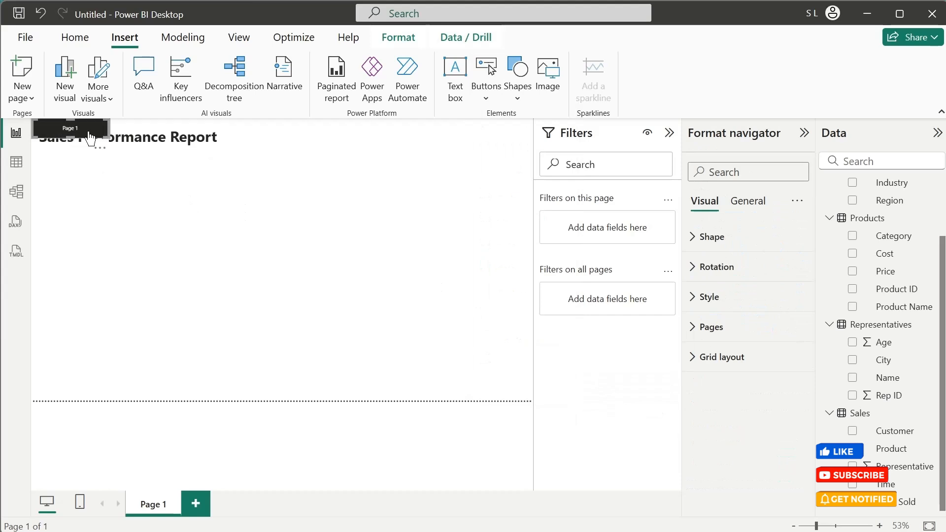
pyautogui.moveTo(97, 142); pyautogui.dragTo(521, 139)
pyautogui.click(668, 133)
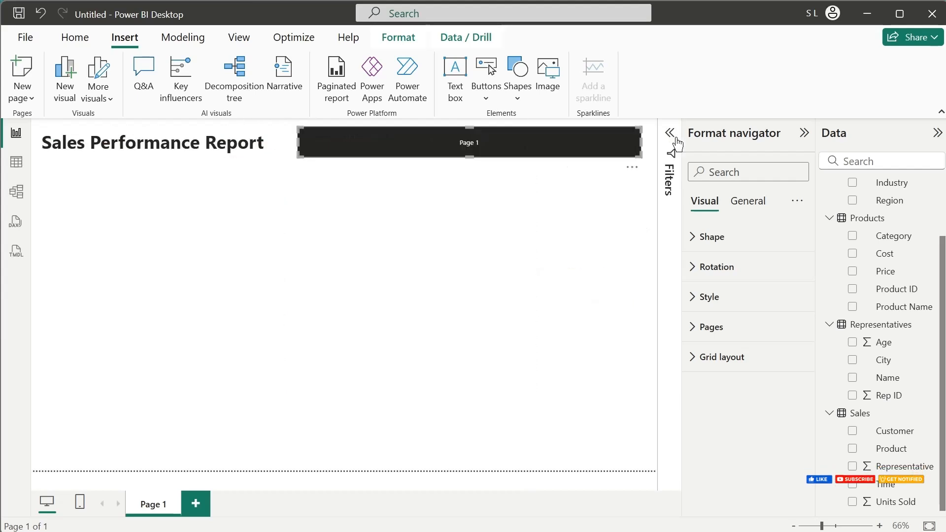
# - Rename the report's first page as "Executive Summary"
pyautogui.doubleClick(160, 501)
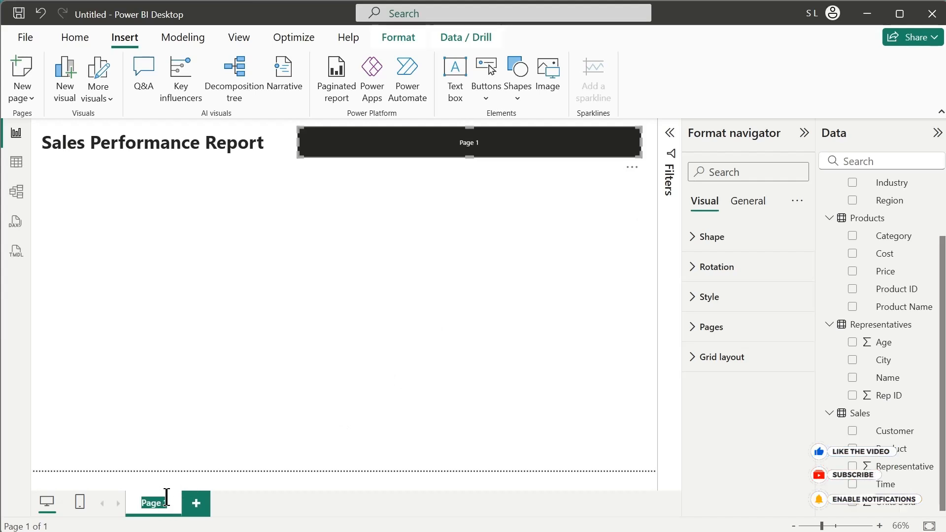
pyautogui.write('Exec')
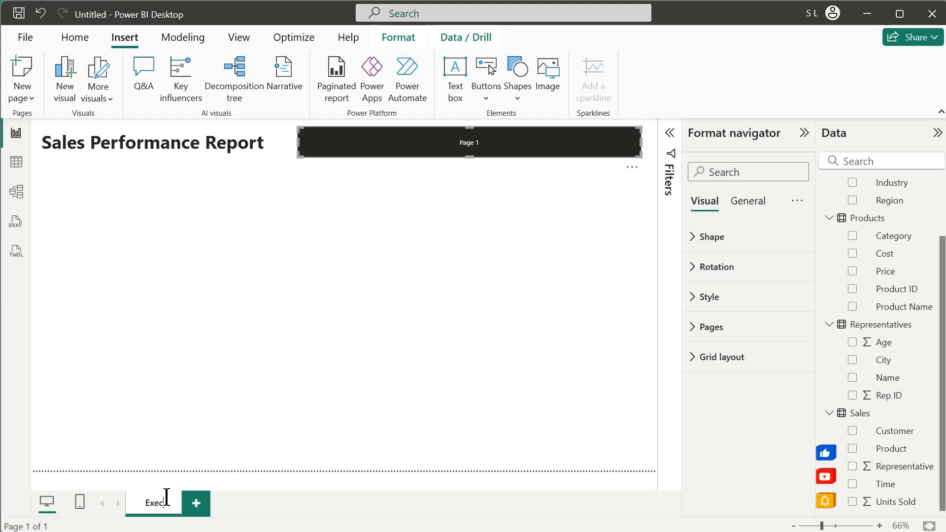
pyautogui.write('utive Summa')
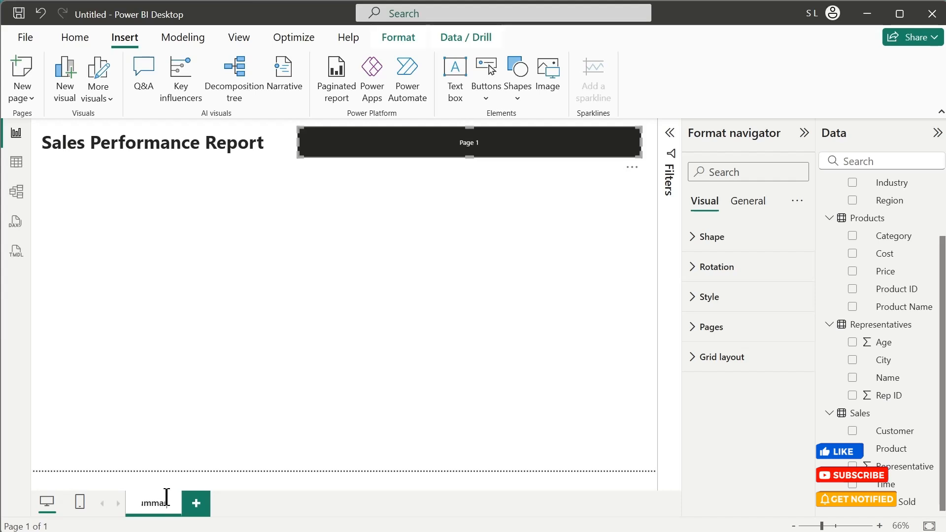
pyautogui.write('ry')
pyautogui.press('Return')
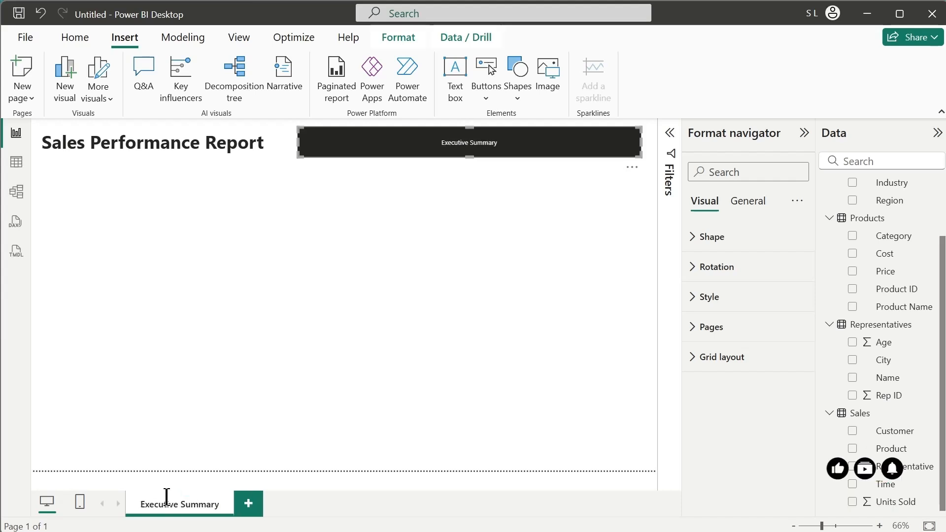
# - Add a second report page and name it "Product Analysis"
pyautogui.click(248, 503)
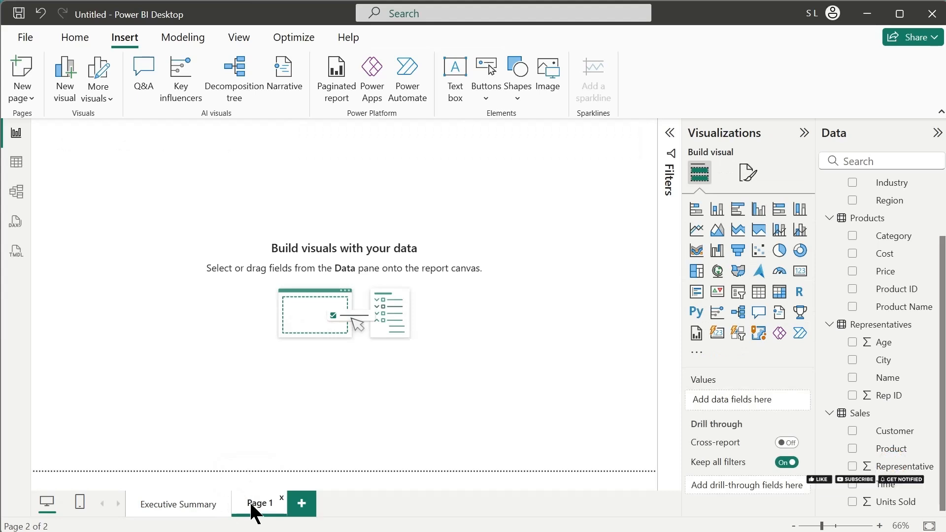
pyautogui.doubleClick(250, 504)
pyautogui.write('Product')
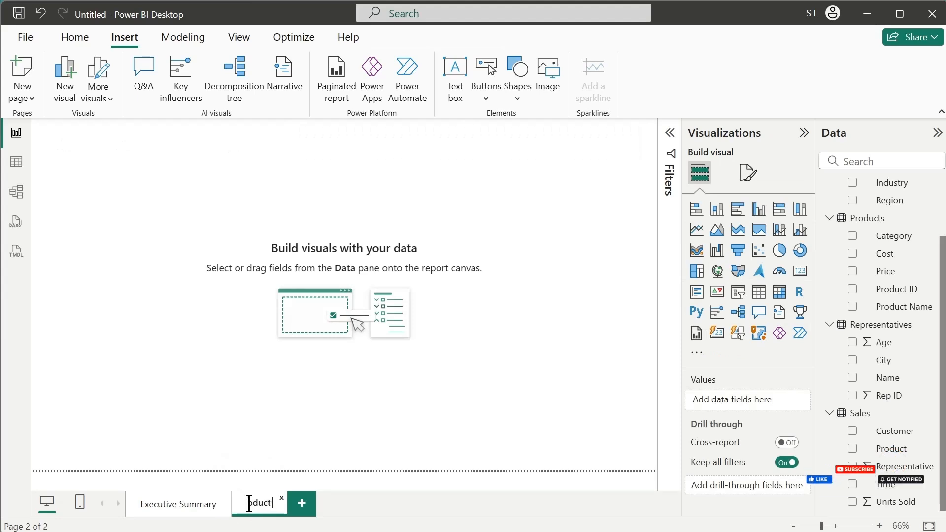
pyautogui.write(' Analy')
pyautogui.write('sis')
pyautogui.press('Return')
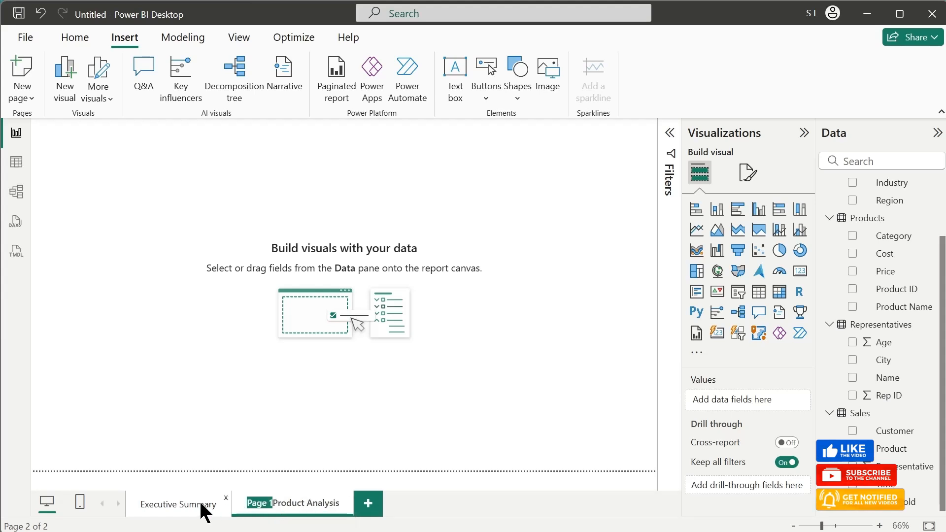
pyautogui.press('BackSpace')
# - Add a third report page and name it "Customer Analysis"
pyautogui.click(366, 511)
pyautogui.click(349, 506)
pyautogui.doubleClick(350, 502)
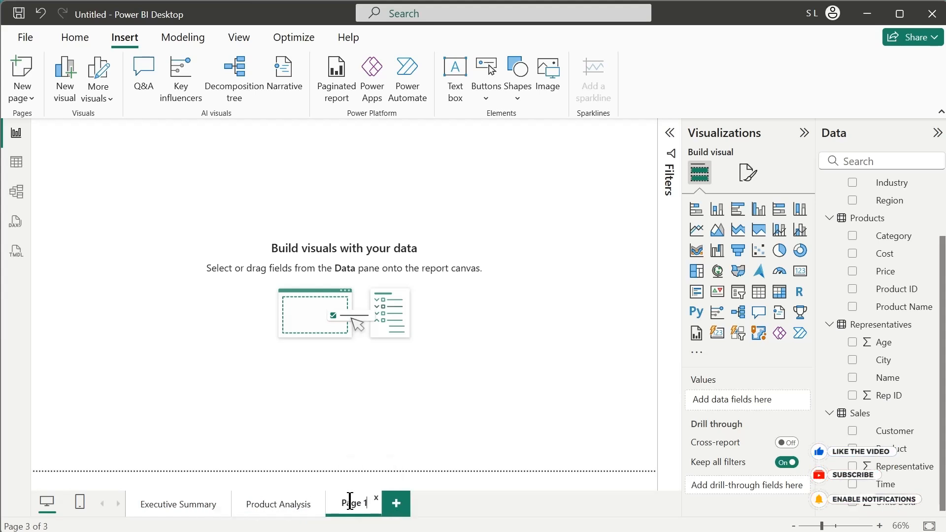
pyautogui.write('Customer S')
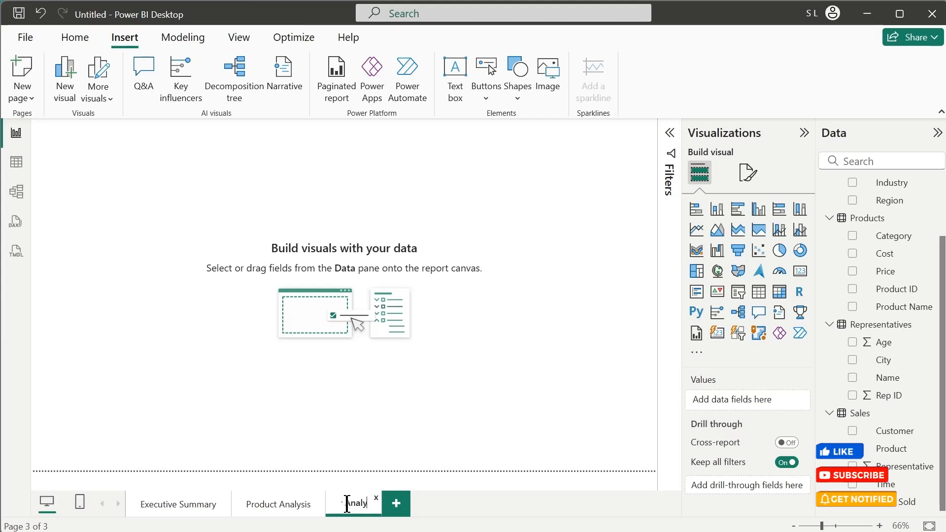
pyautogui.press('Return')
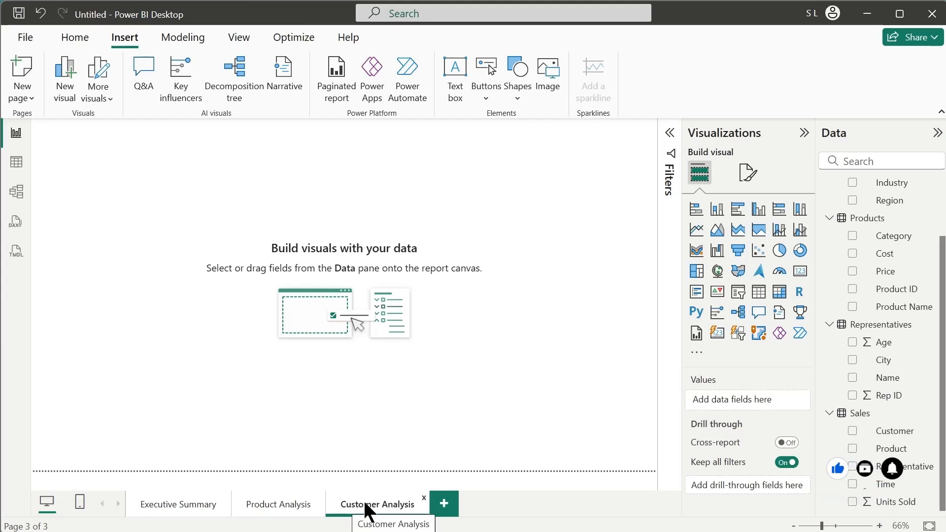
# - Add a fourth report page and name it "Sales Team Performance"
pyautogui.click(445, 505)
pyautogui.doubleClick(444, 505)
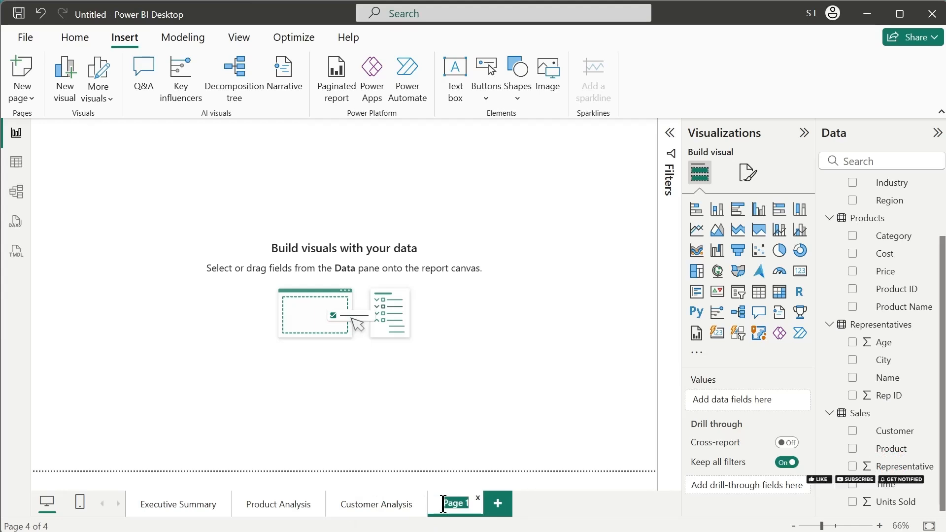
pyautogui.write('Sales')
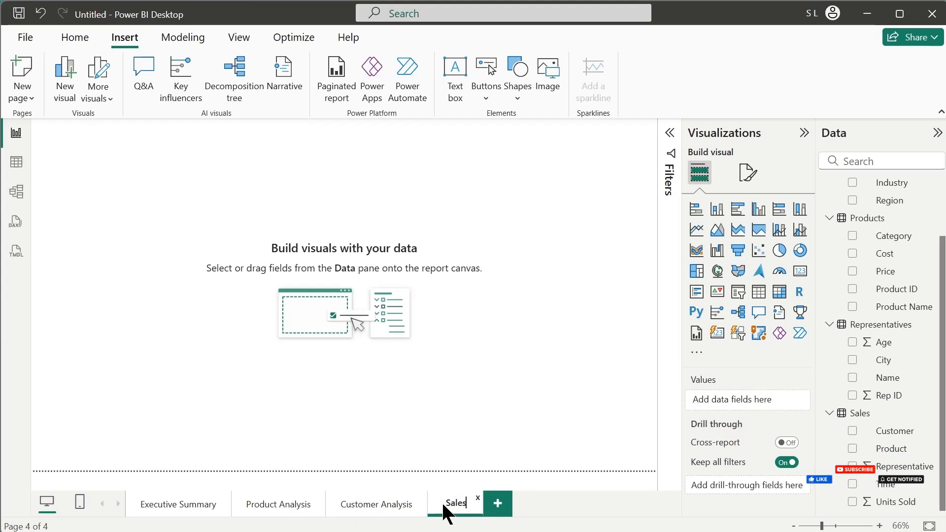
pyautogui.write(' Team P')
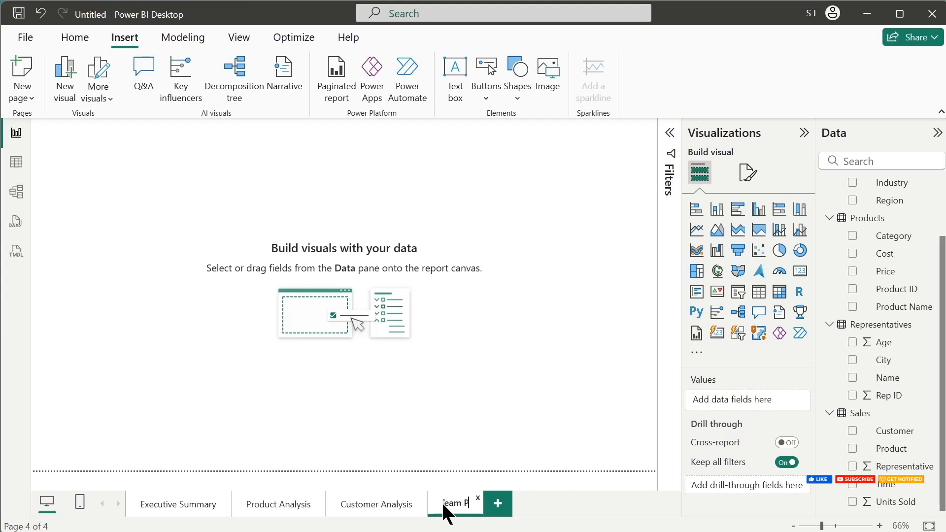
pyautogui.write('erformance')
pyautogui.press('Return')
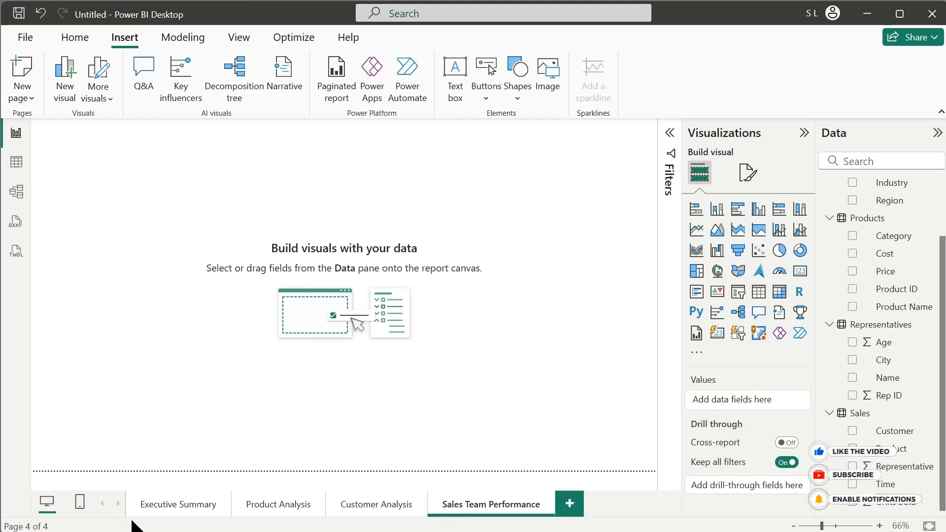
# - Try the page navigator from Executive Summary to Product Analysis, and return to the Executive Summary page
pyautogui.click(177, 505)
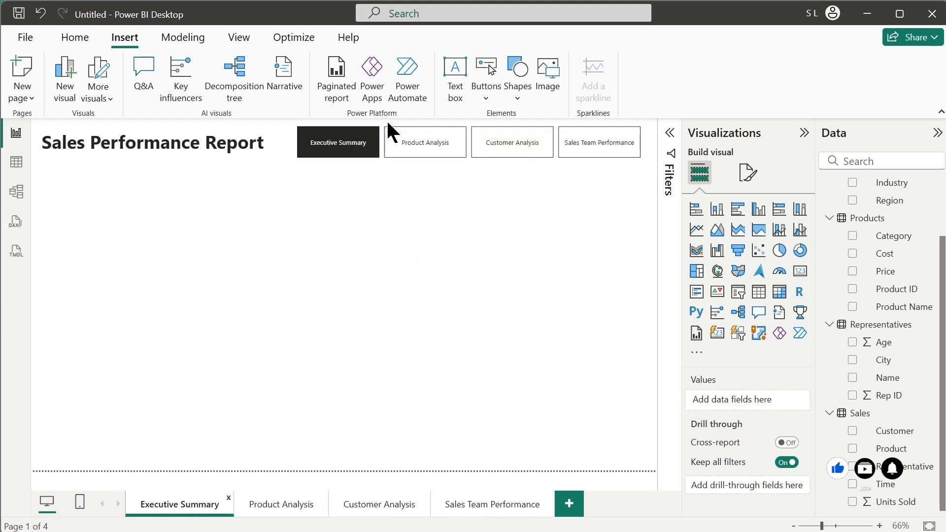
pyautogui.keyDown('ctrl'); pyautogui.click(420, 153); pyautogui.keyUp('ctrl')
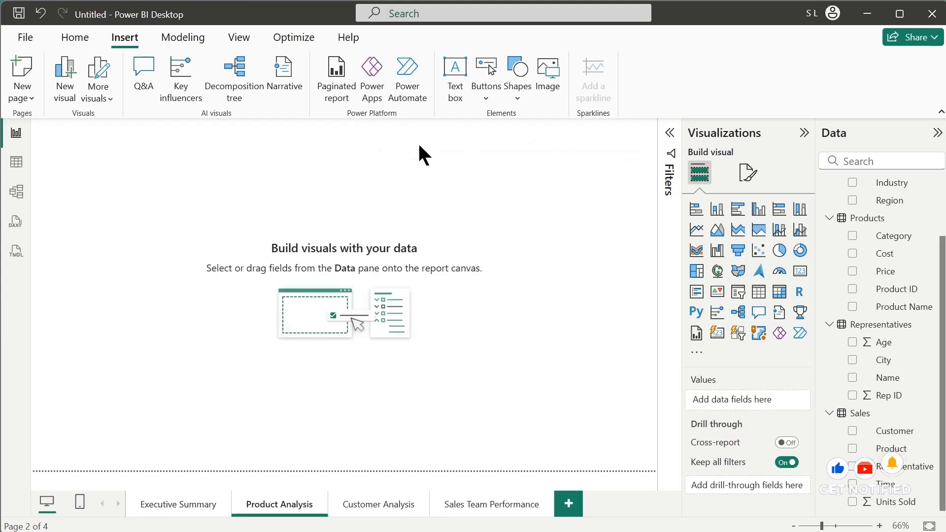
pyautogui.click(174, 507)
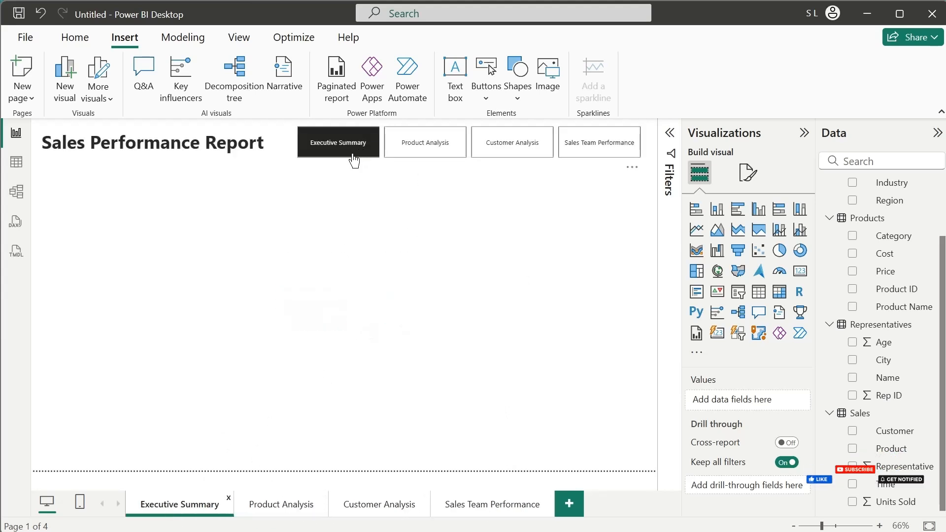
# - Widen the page navigator slightly and change its buttons to rounded rectangles with 10% rounded corners
pyautogui.click(641, 144)
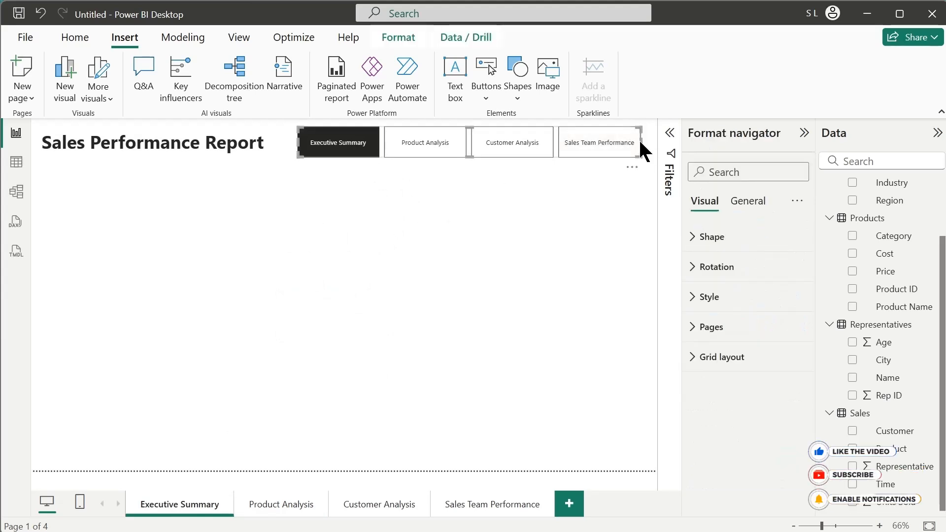
pyautogui.moveTo(640, 141); pyautogui.dragTo(647, 139)
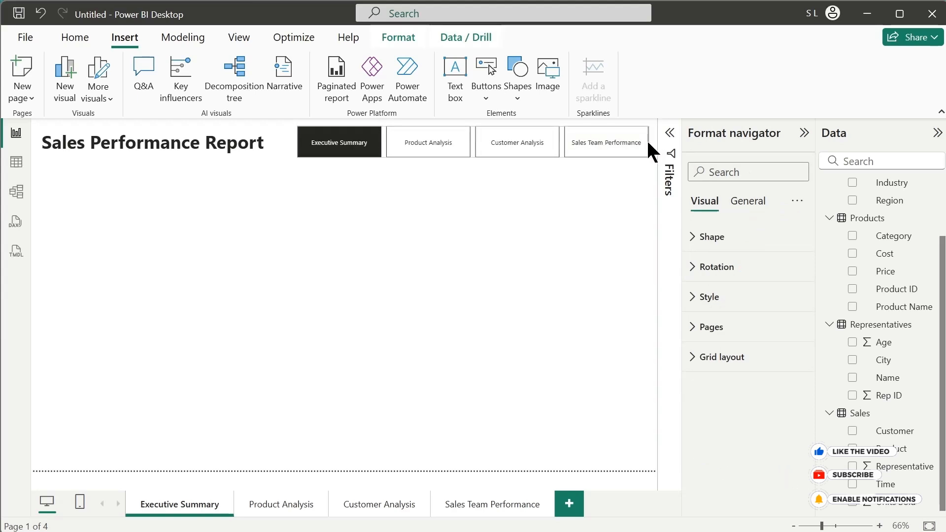
pyautogui.click(741, 301)
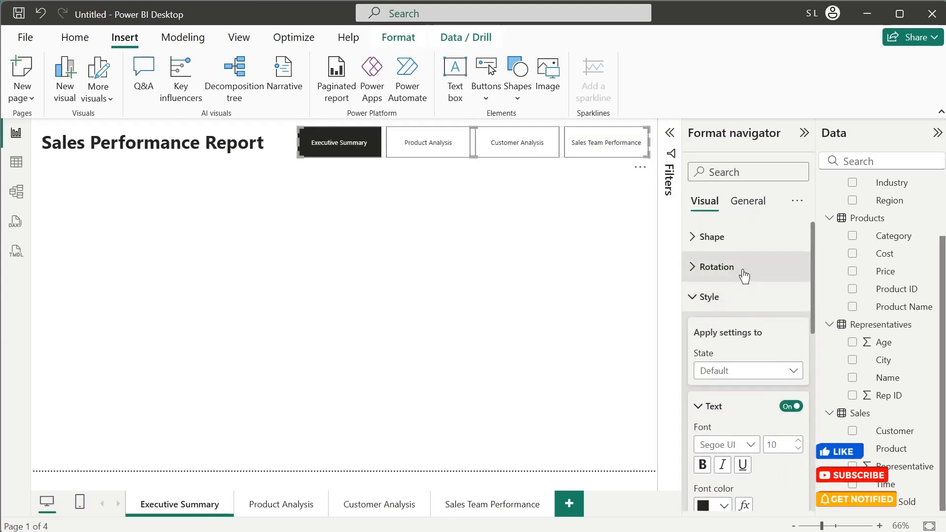
pyautogui.click(724, 239)
pyautogui.click(771, 287)
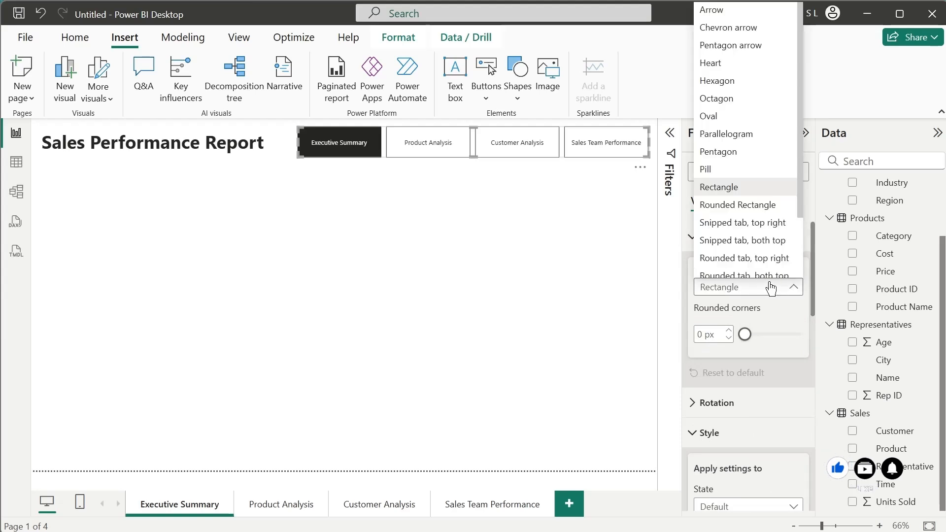
pyautogui.click(742, 206)
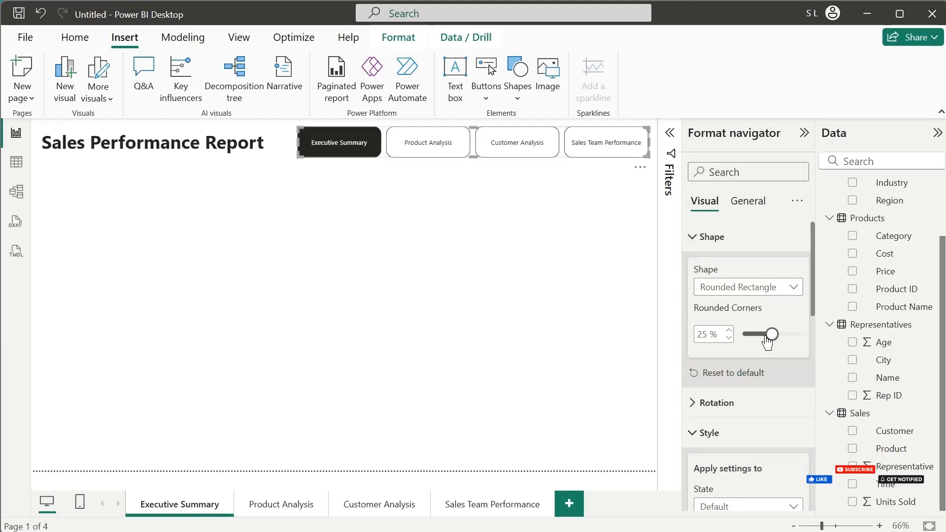
pyautogui.moveTo(772, 337); pyautogui.dragTo(764, 339)
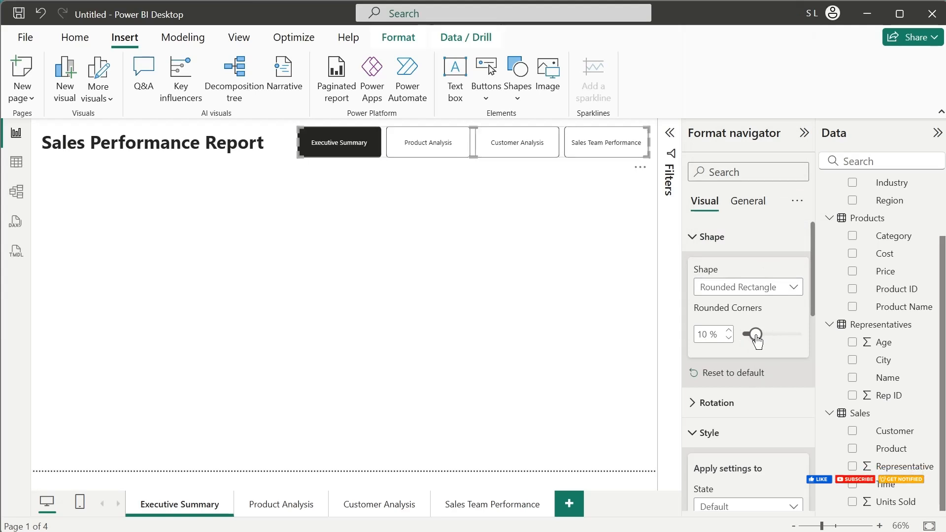
pyautogui.click(722, 246)
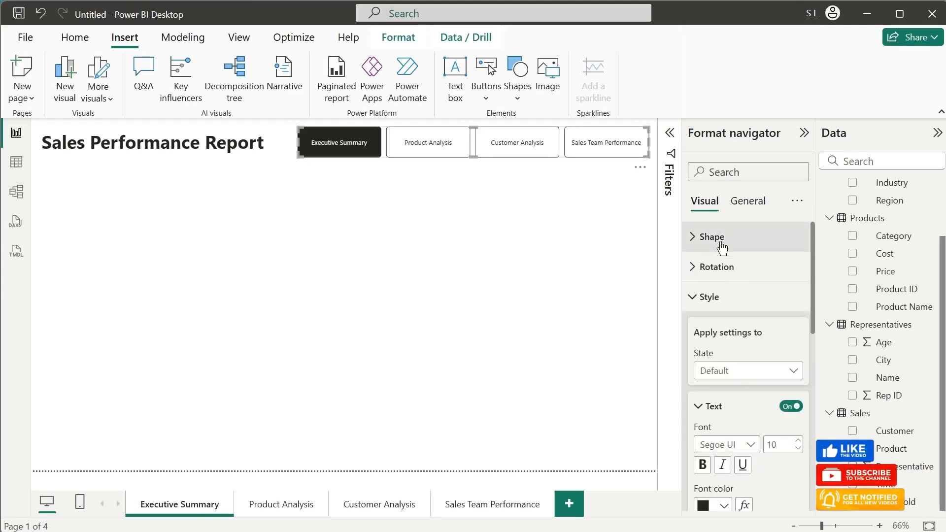
# - Enable a shadow on the page navigator buttons in their default state
pyautogui.scroll(-8, 754, 336)
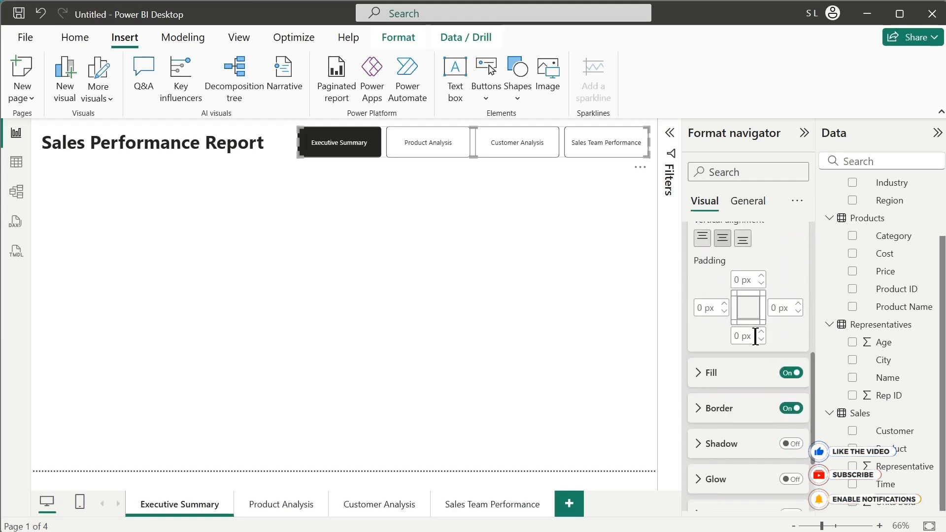
pyautogui.scroll(-1, 755, 335)
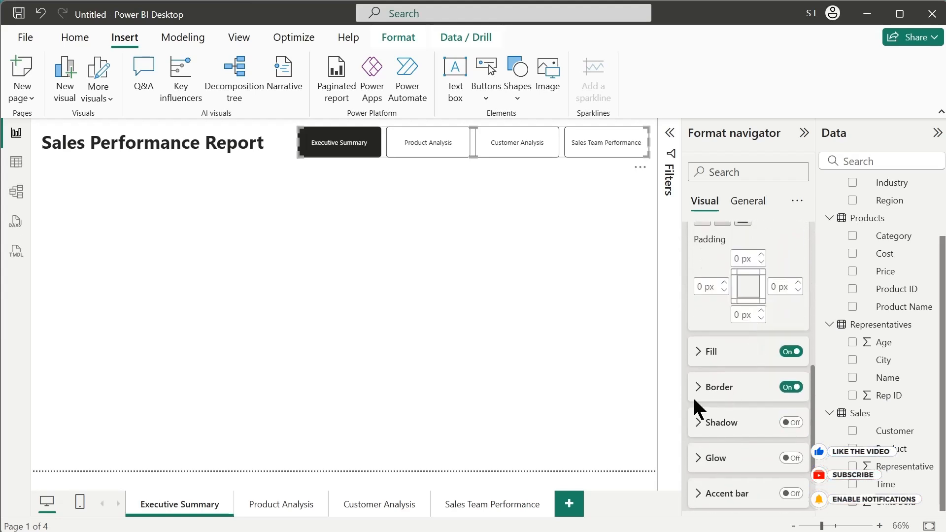
pyautogui.click(791, 423)
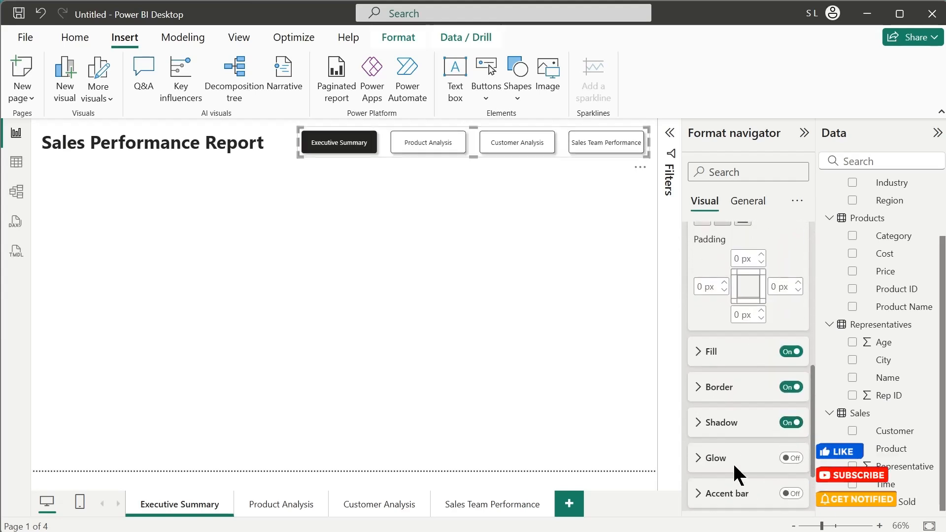
pyautogui.scroll(-2, 734, 465)
pyautogui.scroll(10, 744, 456)
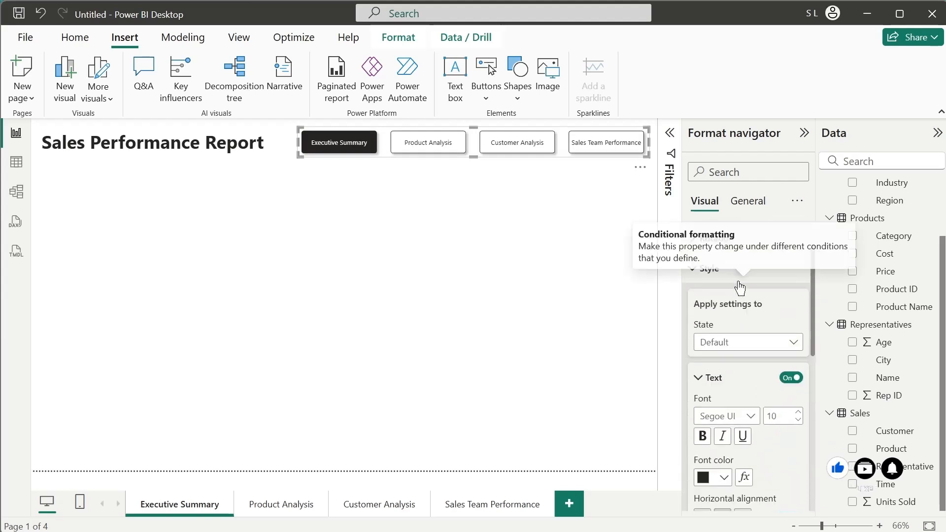
pyautogui.click(501, 284)
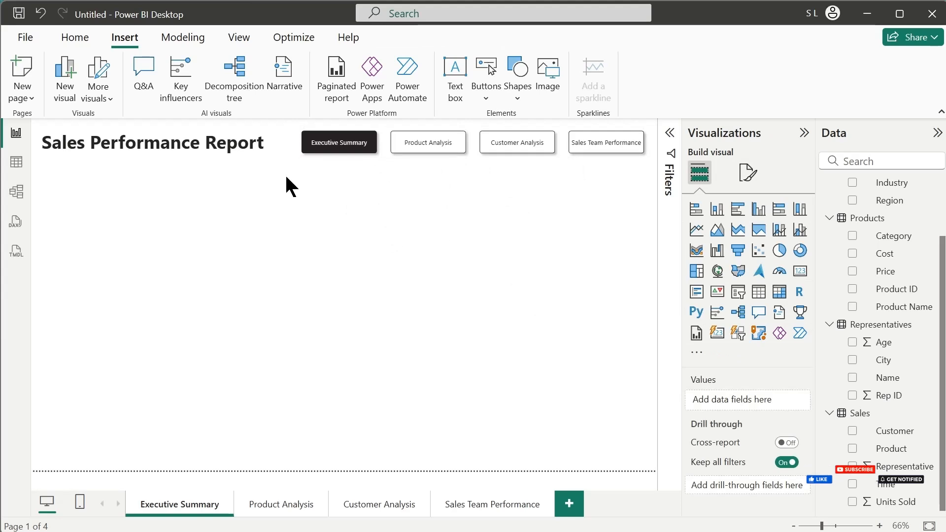
# - Copy the report title and page navigator onto the Product Analysis, Customer Analysis and Sales Team Performance pages
pyautogui.hotkey('ctrl', 'a')
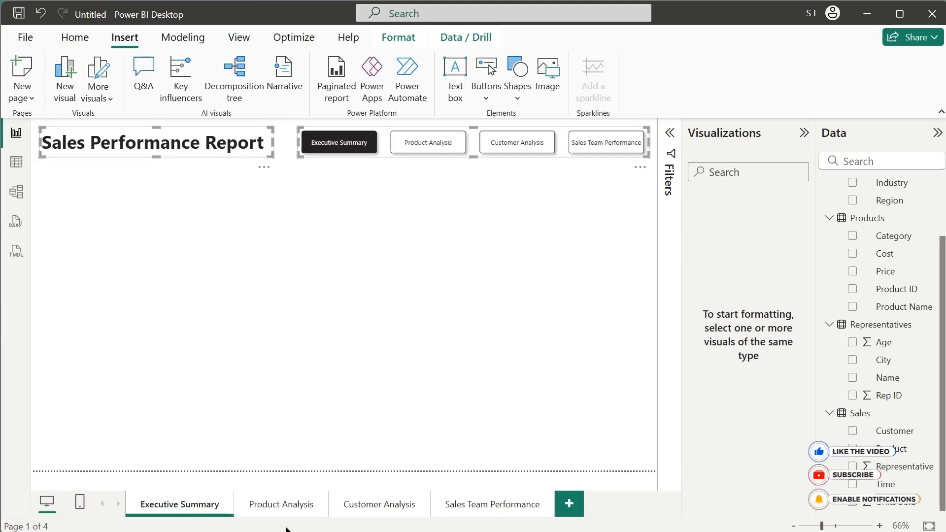
pyautogui.click(276, 503)
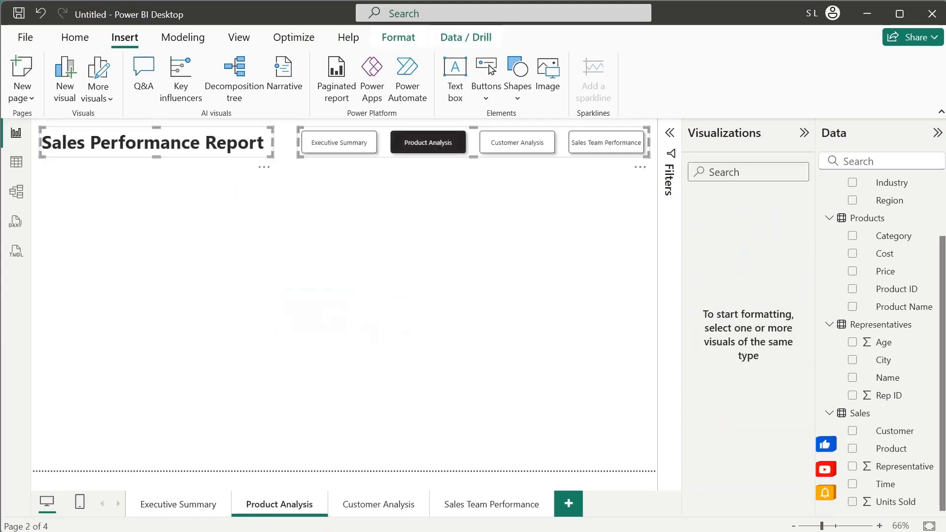
pyautogui.click(379, 503)
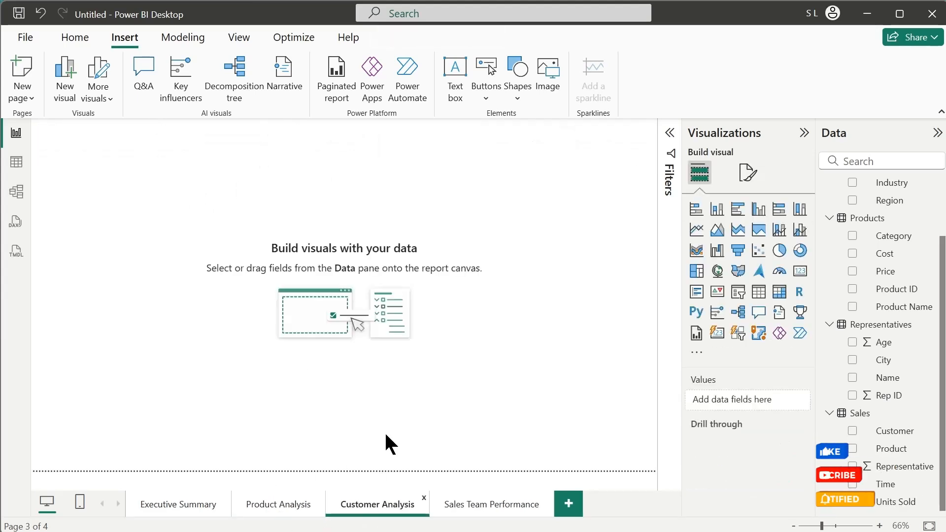
pyautogui.click(461, 504)
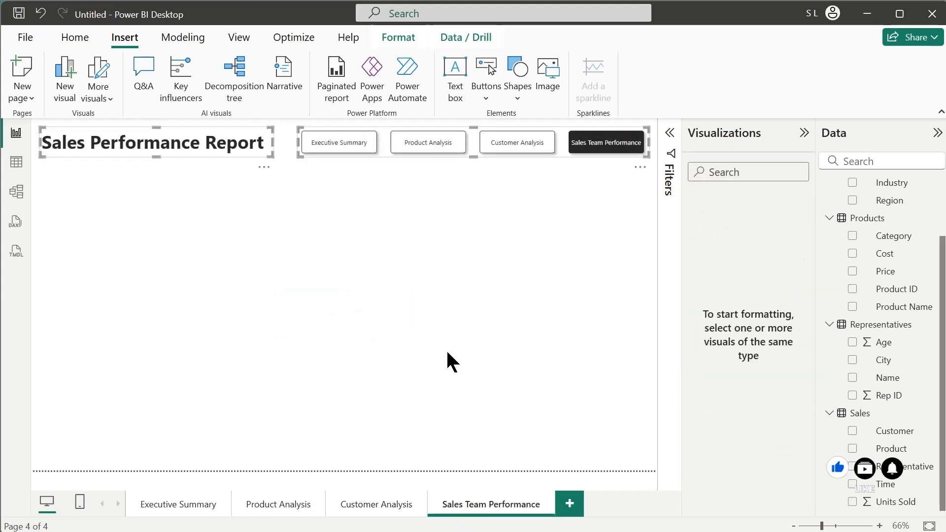
pyautogui.click(447, 353)
# - Test the page navigator by going from Executive Summary through every report page and back
pyautogui.click(184, 504)
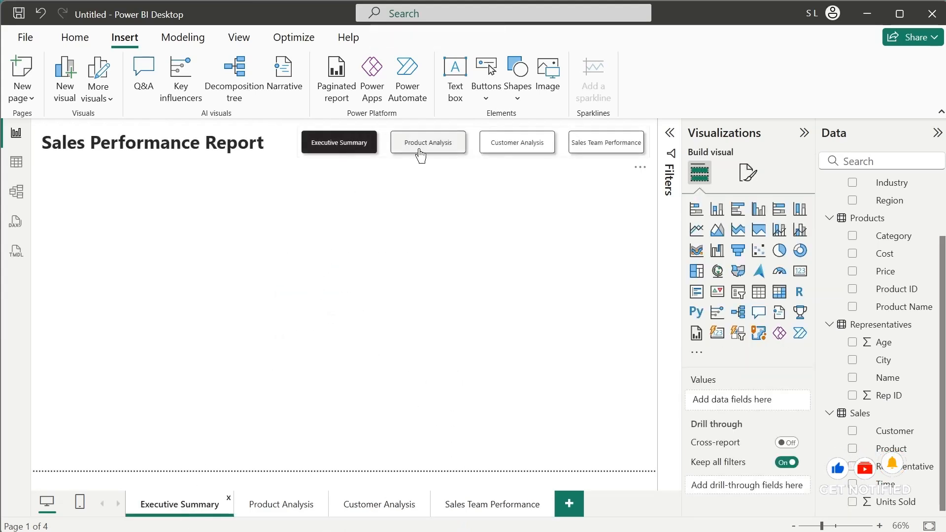
pyautogui.keyDown('ctrl'); pyautogui.click(421, 153); pyautogui.keyUp('ctrl')
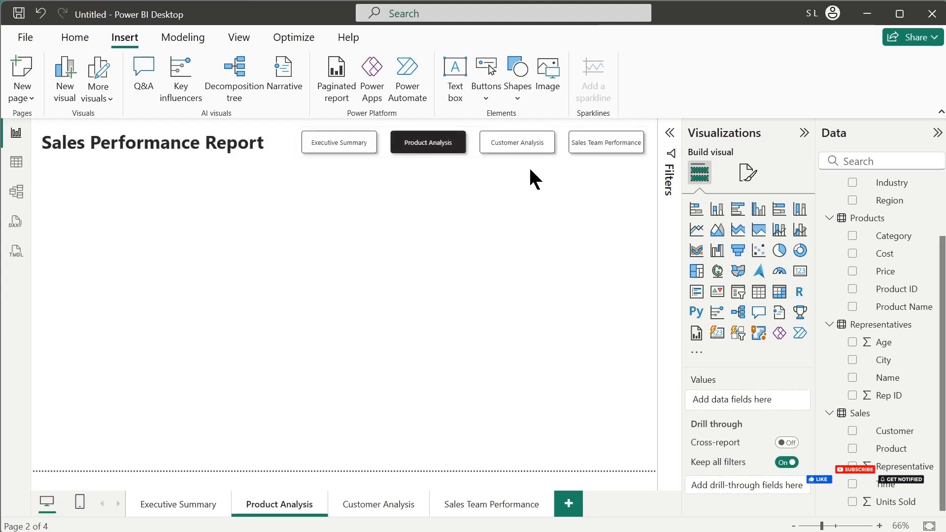
pyautogui.keyDown('ctrl'); pyautogui.click(526, 148); pyautogui.keyUp('ctrl')
pyautogui.keyDown('ctrl'); pyautogui.click(588, 144); pyautogui.keyUp('ctrl')
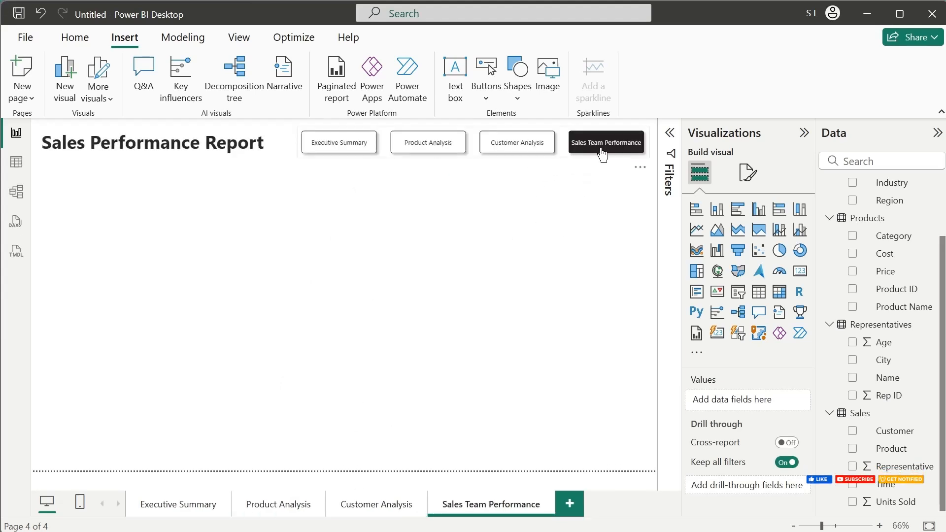
pyautogui.keyDown('ctrl'); pyautogui.click(514, 145); pyautogui.keyUp('ctrl')
pyautogui.keyDown('ctrl'); pyautogui.click(425, 149); pyautogui.keyUp('ctrl')
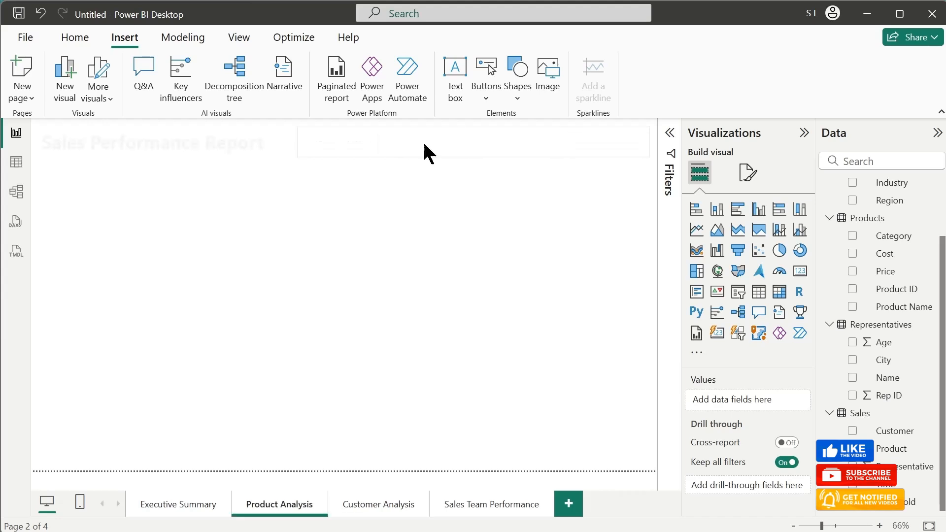
pyautogui.keyDown('ctrl'); pyautogui.click(351, 151); pyautogui.keyUp('ctrl')
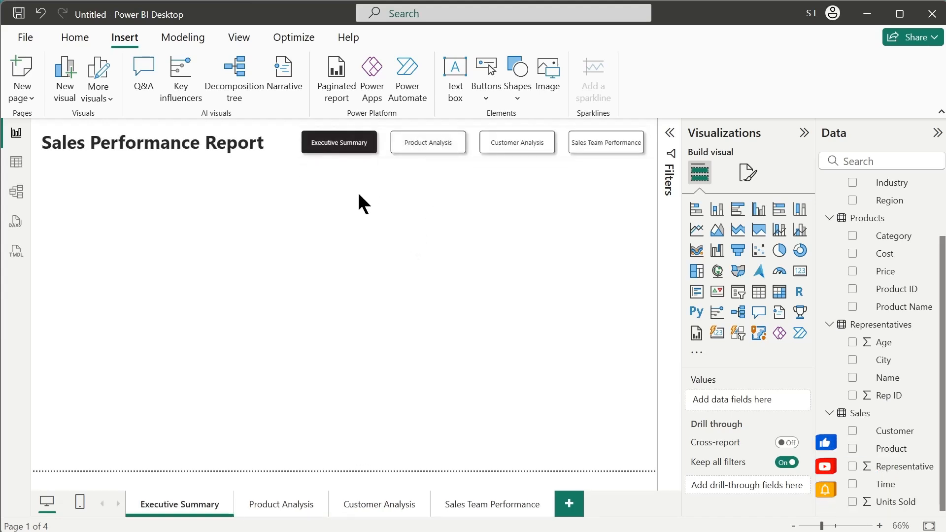
# - Apply the "Copilot default" theme to the report
pyautogui.click(248, 44)
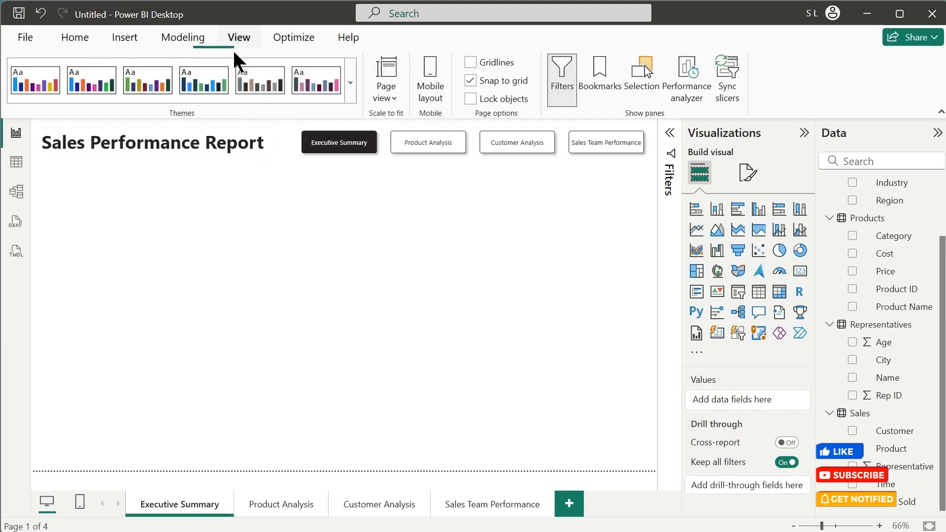
pyautogui.click(350, 96)
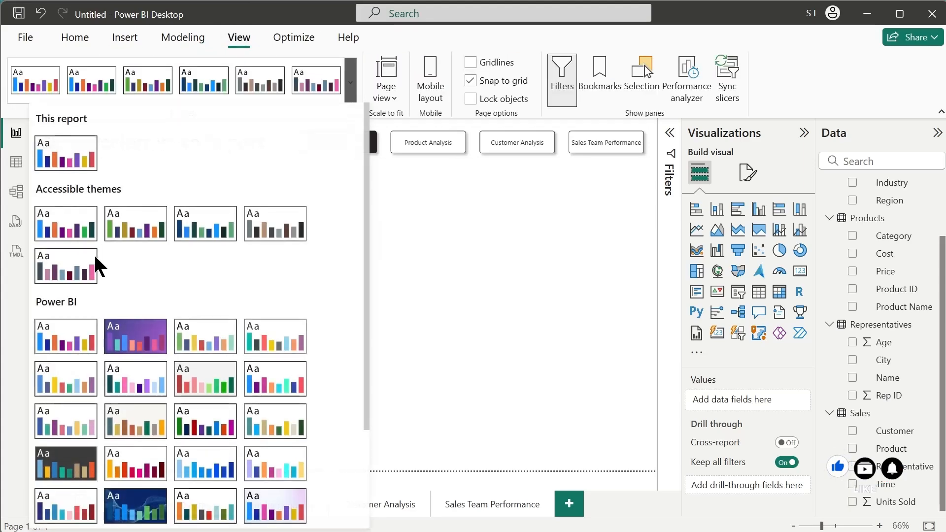
pyautogui.scroll(-3, 178, 249)
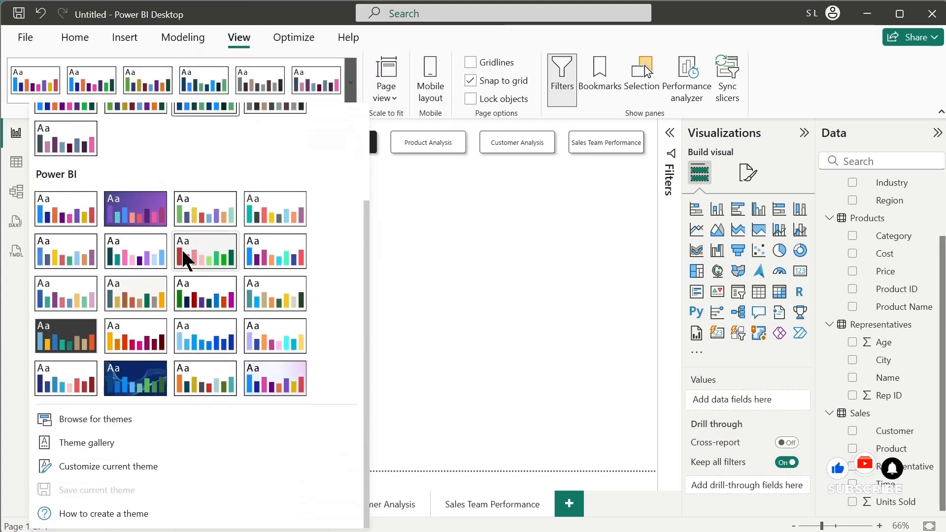
pyautogui.click(276, 378)
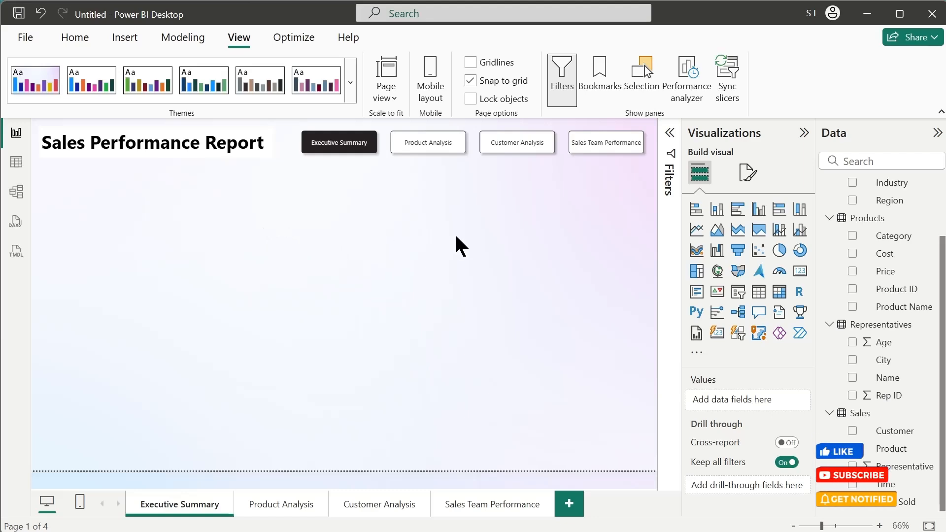
# - In the model diagram, move the Sales table below and between Products and Customers, and lower the Customers table
pyautogui.click(17, 197)
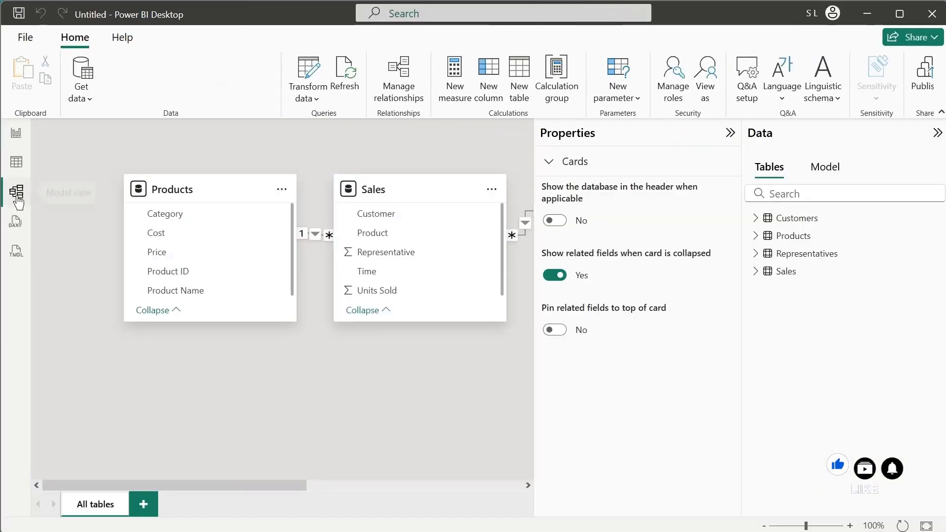
pyautogui.moveTo(263, 483); pyautogui.dragTo(323, 488)
pyautogui.moveTo(321, 194); pyautogui.dragTo(298, 291)
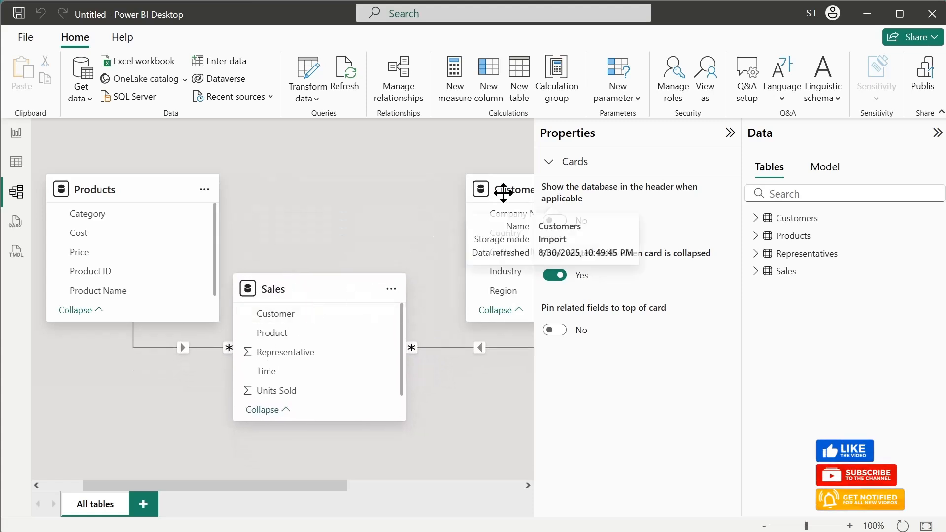
pyautogui.moveTo(501, 190); pyautogui.dragTo(490, 308)
# - Place the Representatives table above Sales in the model diagram and shift Customers and Sales further down to separate the tables
pyautogui.moveTo(310, 486); pyautogui.dragTo(481, 502)
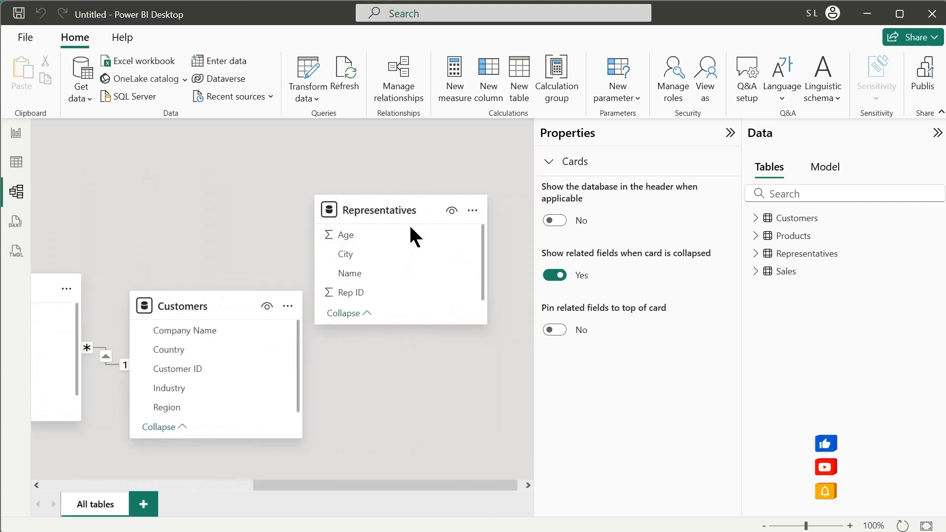
pyautogui.moveTo(397, 211); pyautogui.dragTo(357, 272)
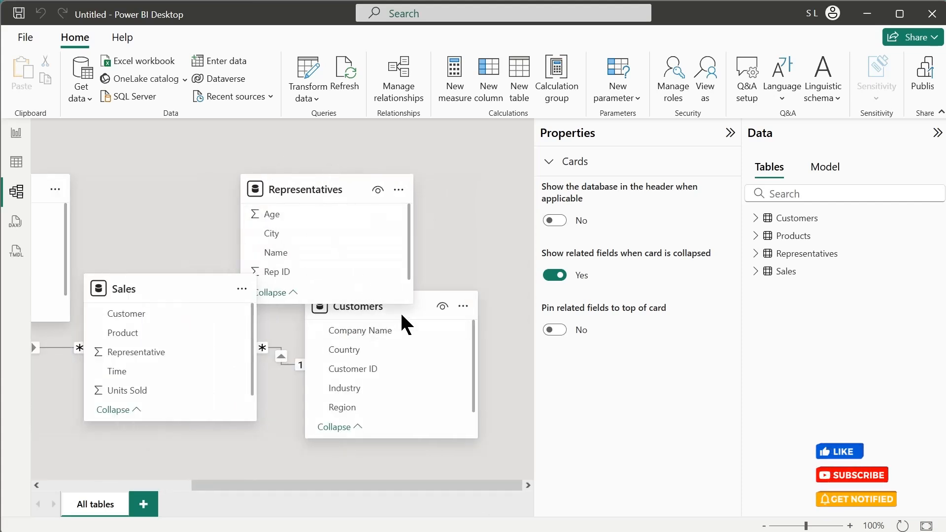
pyautogui.moveTo(405, 316); pyautogui.dragTo(481, 393)
pyautogui.moveTo(174, 302); pyautogui.dragTo(207, 373)
pyautogui.hscroll(3, 275, 486)
pyautogui.hscroll(-5, 229, 492)
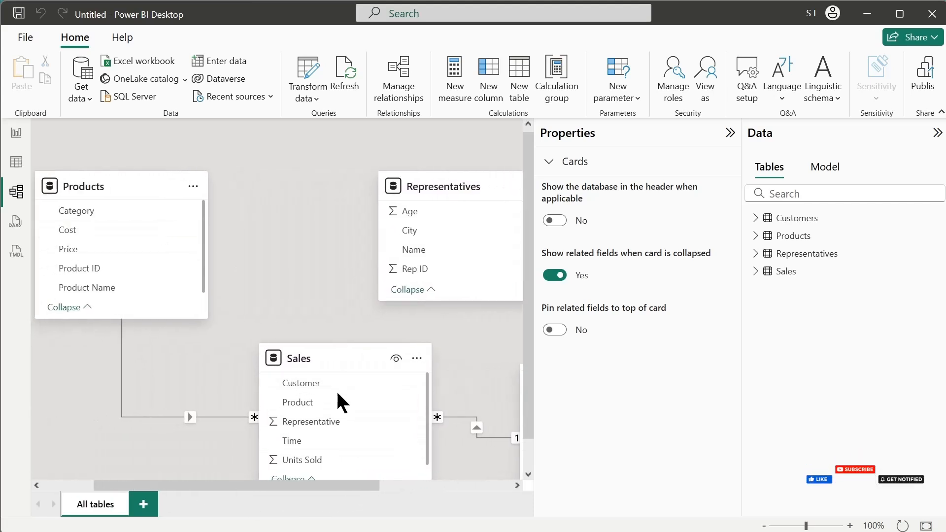
pyautogui.moveTo(457, 185); pyautogui.dragTo(390, 186)
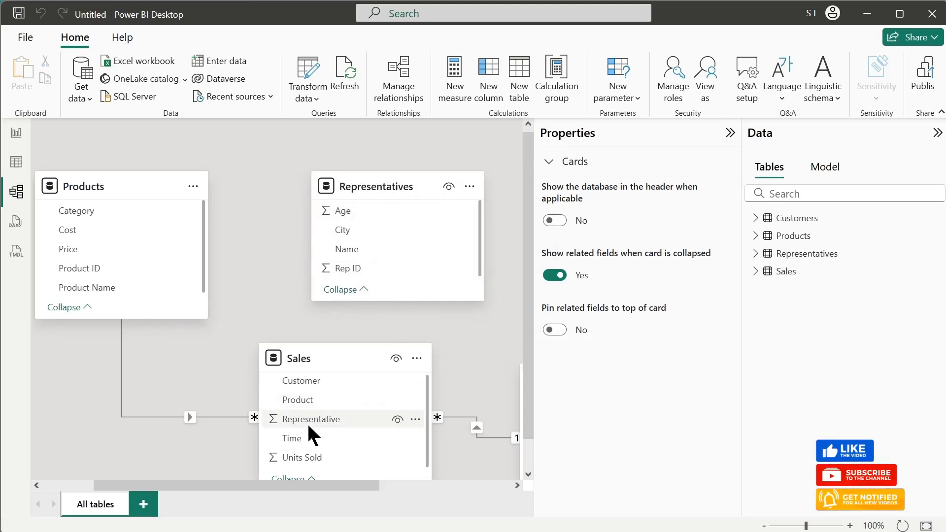
# - Relate the Representative column in Sales to Rep ID in Representatives, and adjust the Representatives table's position in the diagram
pyautogui.moveTo(294, 418); pyautogui.dragTo(356, 271)
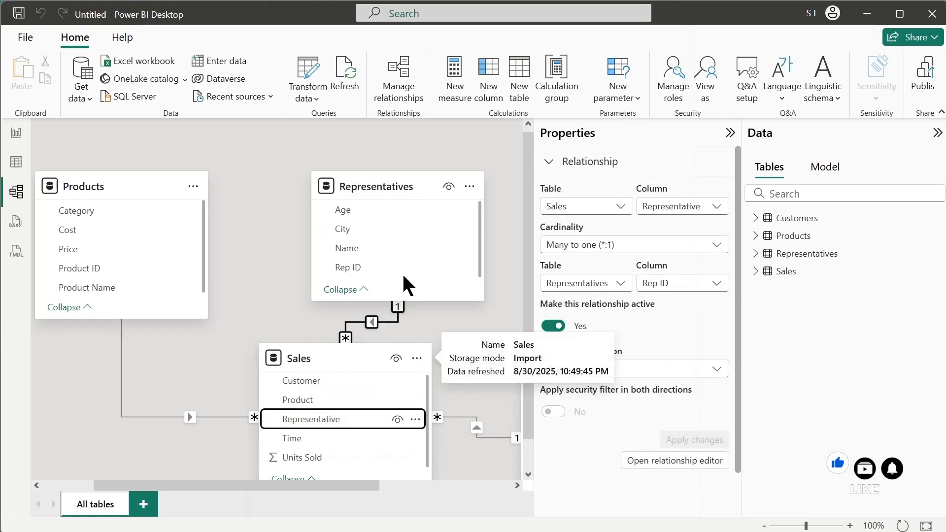
pyautogui.moveTo(390, 183); pyautogui.dragTo(357, 161)
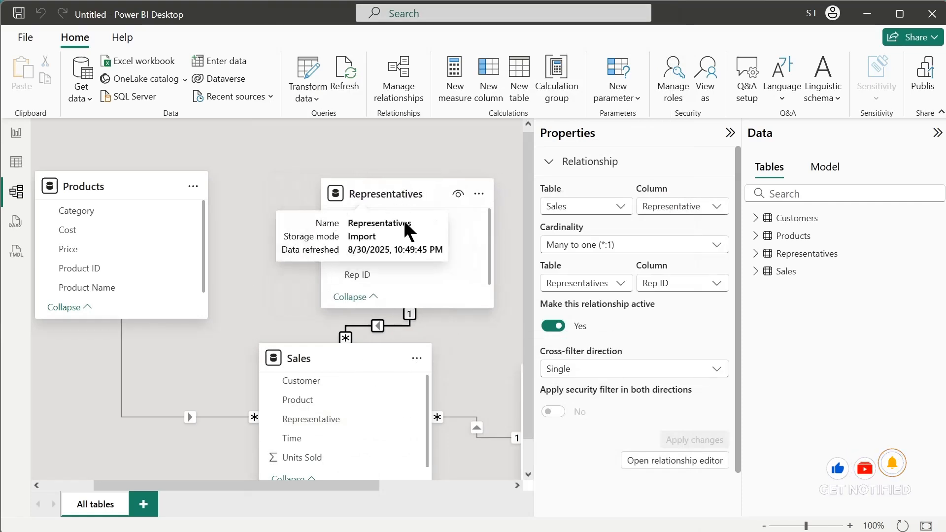
pyautogui.scroll(-2, 418, 271)
pyautogui.scroll(-1, 418, 276)
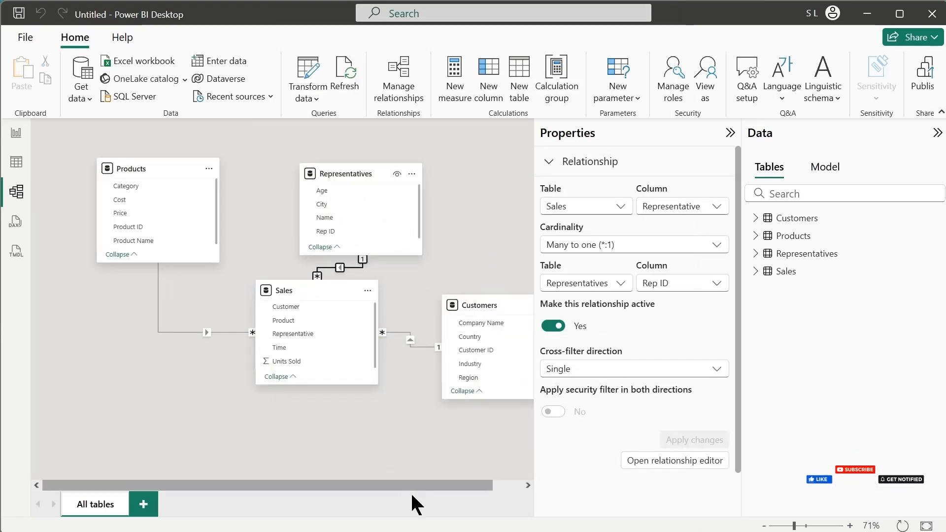
pyautogui.moveTo(466, 488)
pyautogui.mouseDown()
pyautogui.moveTo(499, 482)
pyautogui.moveTo(475, 488)
pyautogui.mouseUp()
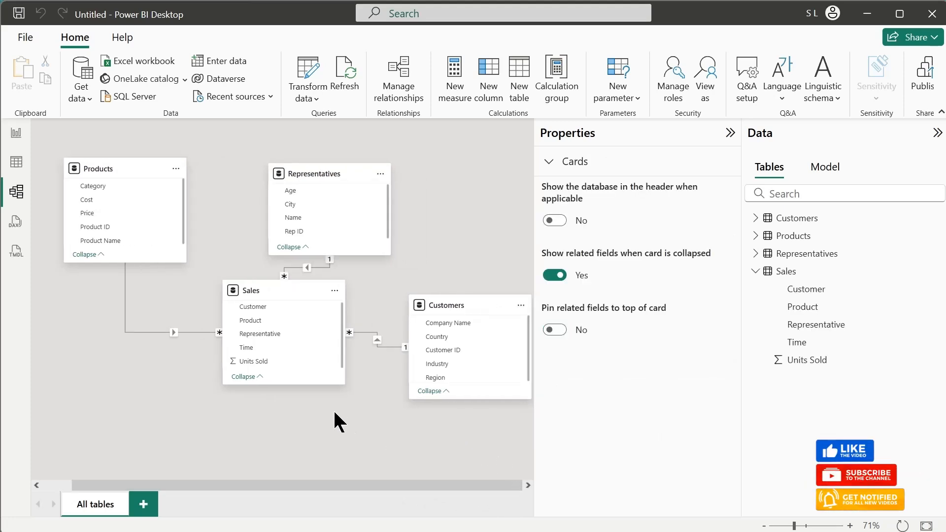
# - Examine the Sales table's rows in the table view and list the fields of the Products table
pyautogui.click(12, 163)
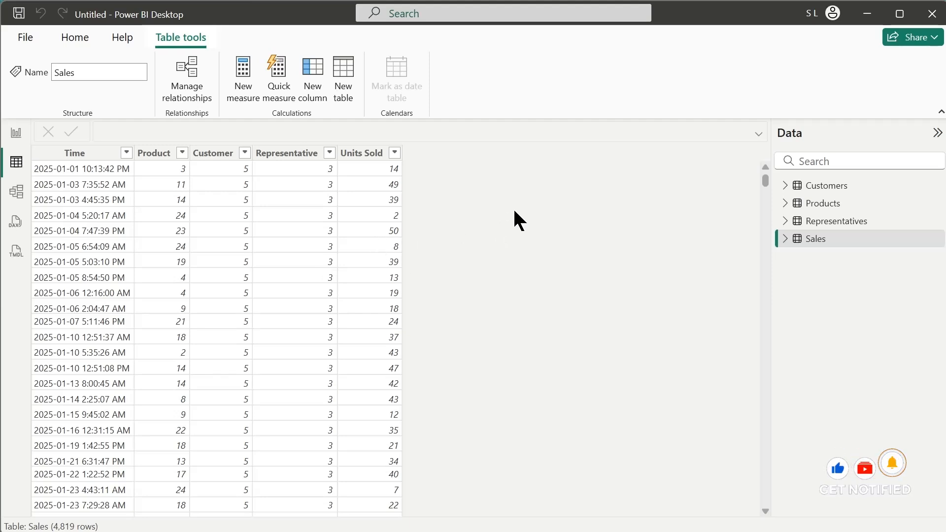
pyautogui.click(276, 152)
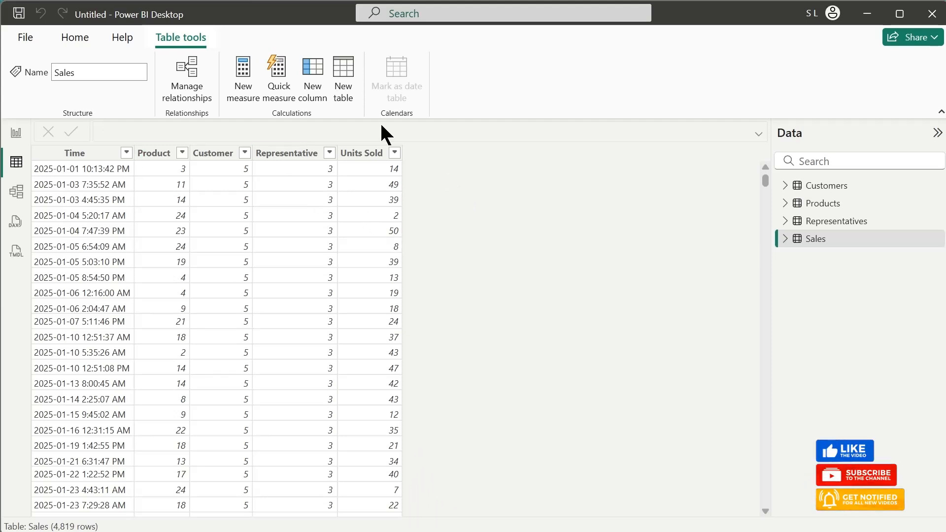
pyautogui.click(784, 204)
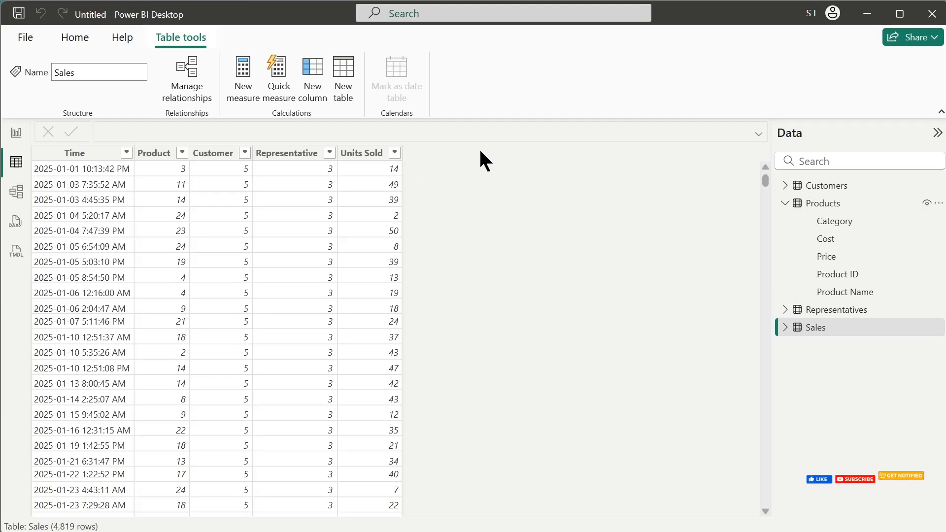
# - Add a calculated column to the Sales table with the formula Revenue = related(Products[Price])*Sales[Units Sold]
pyautogui.click(318, 106)
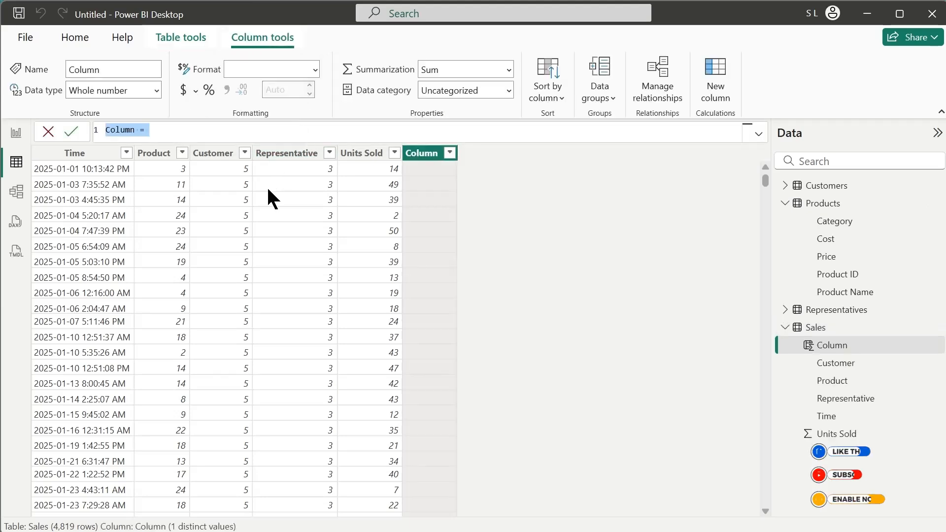
pyautogui.write('Revenue')
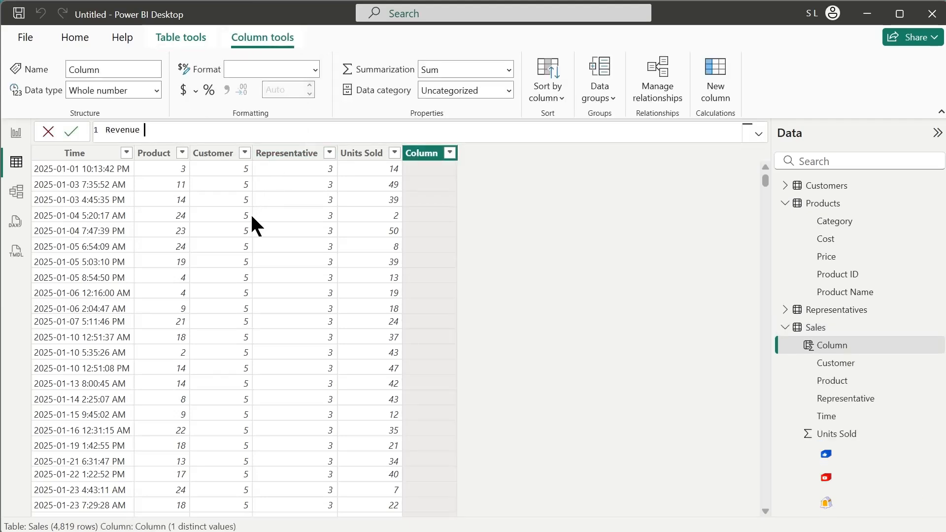
pyautogui.write(' = ')
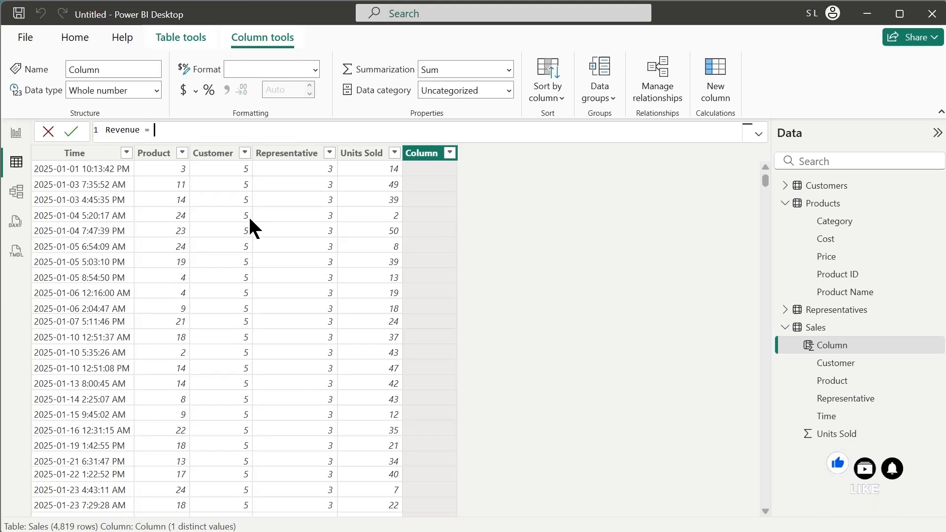
pyautogui.write('related')
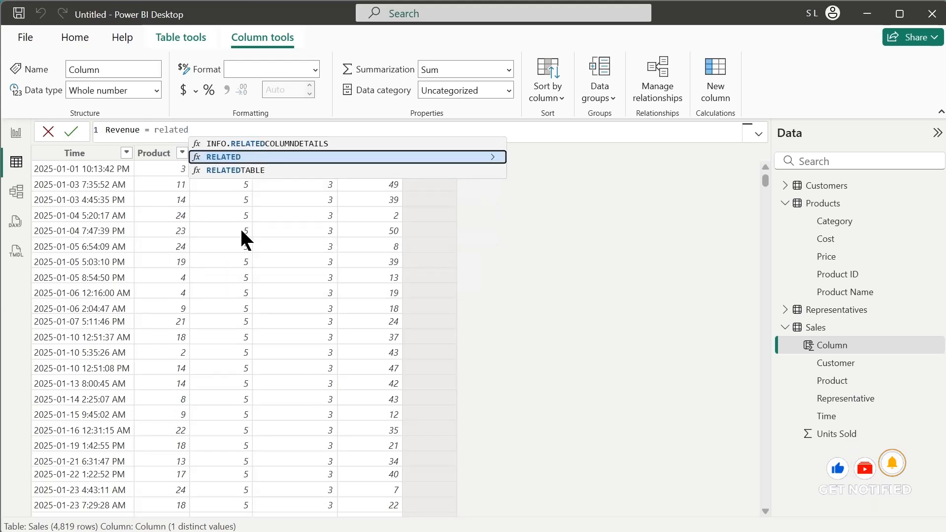
pyautogui.write('(price')
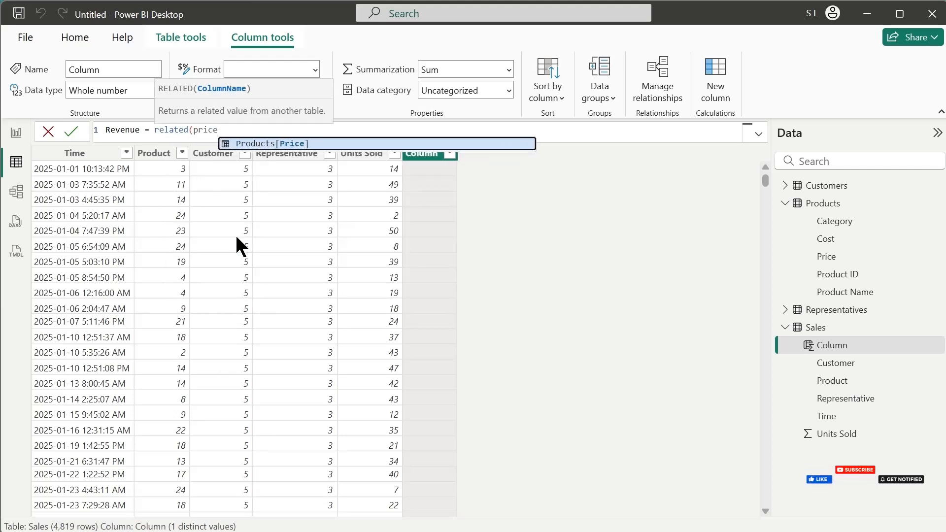
pyautogui.press('Tab')
pyautogui.write(')*')
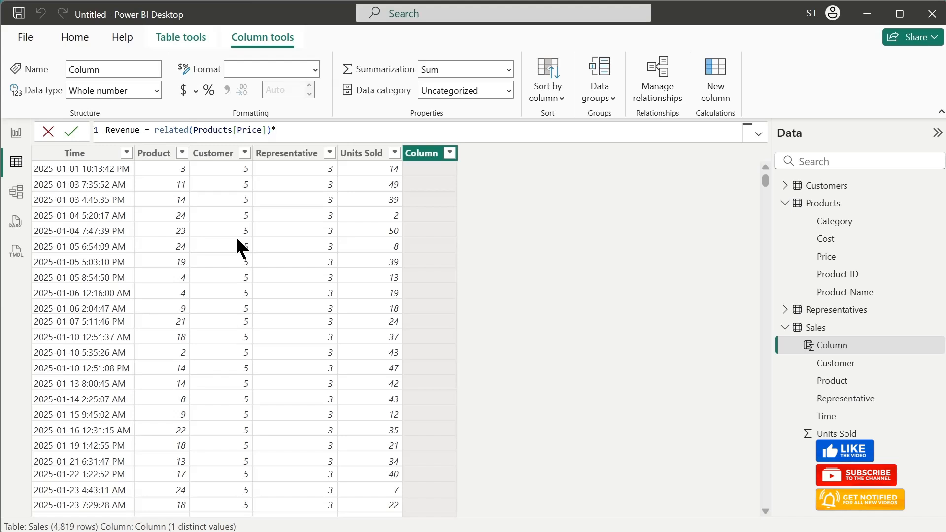
pyautogui.write('units')
pyautogui.press('Tab')
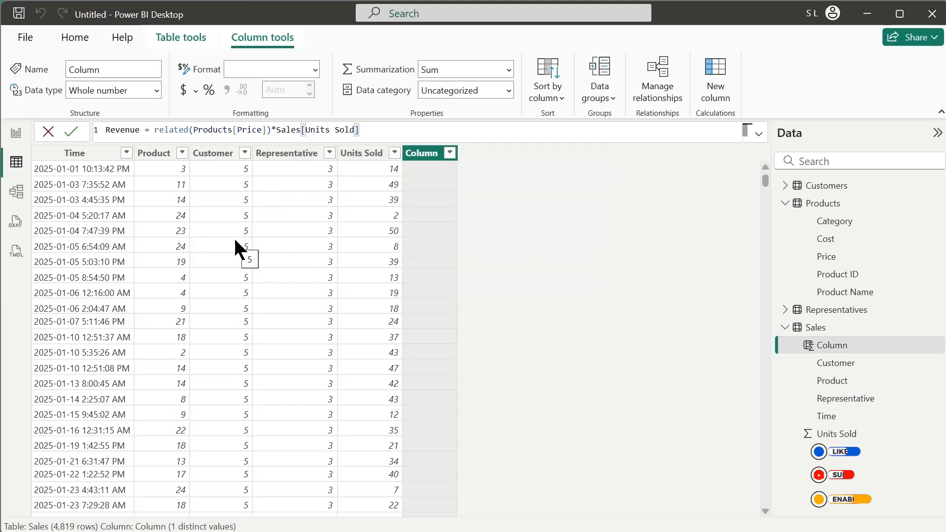
pyautogui.press('Return')
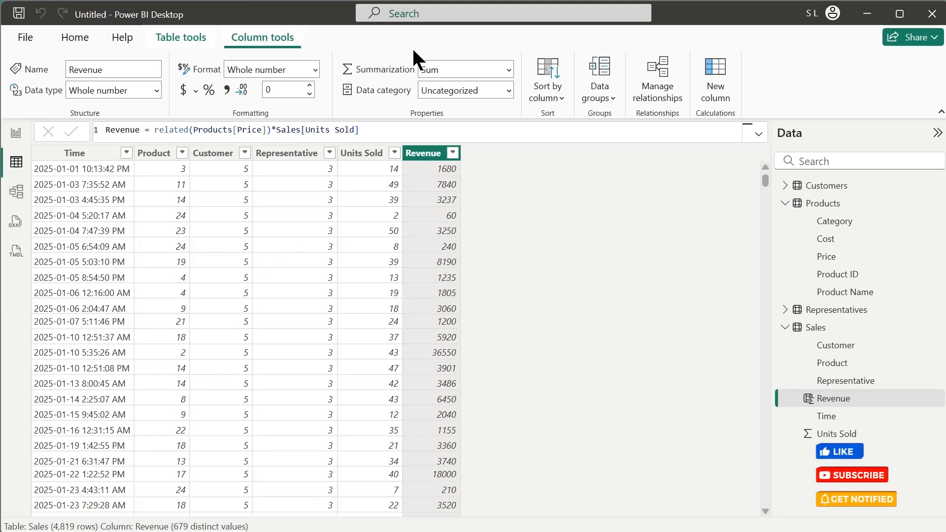
# - Add a calculated column to the Sales table with the formula Cost = related(Products[Cost])*Sales[Units Sold]
pyautogui.click(723, 80)
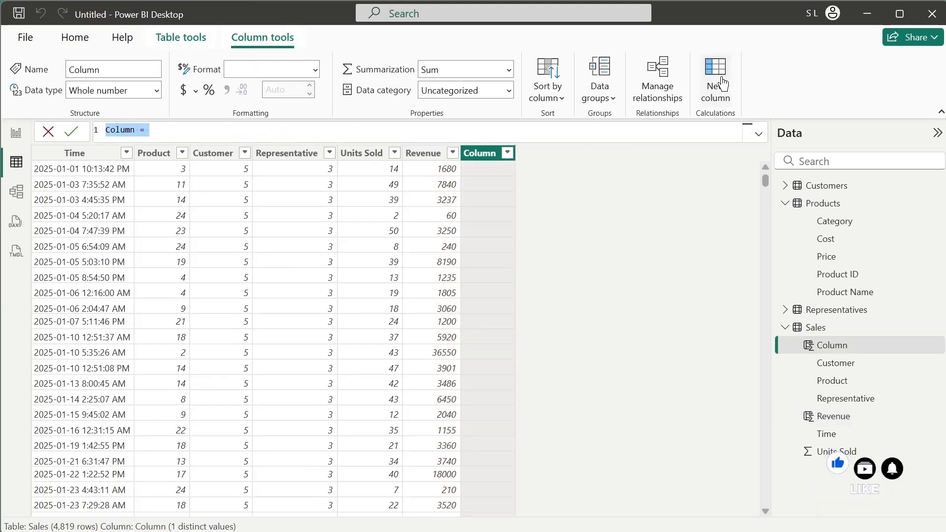
pyautogui.write('Cost')
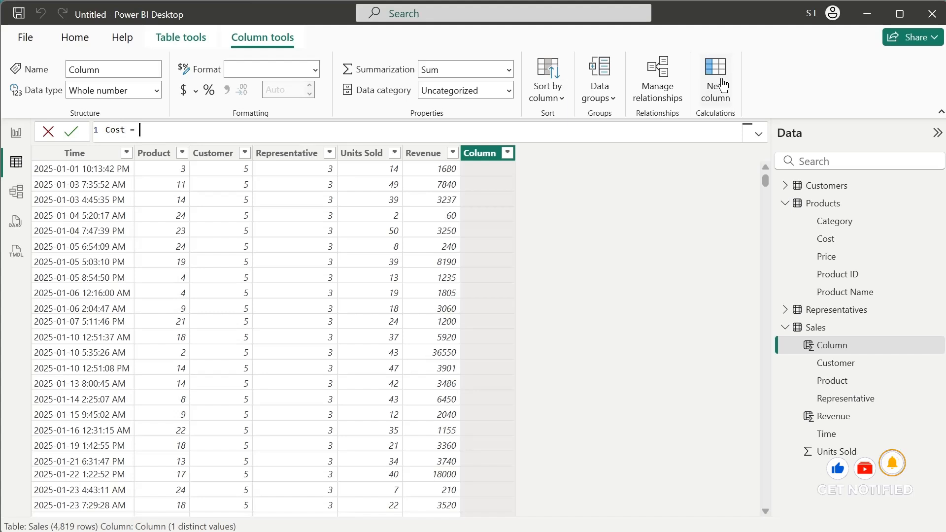
pyautogui.write(' = c')
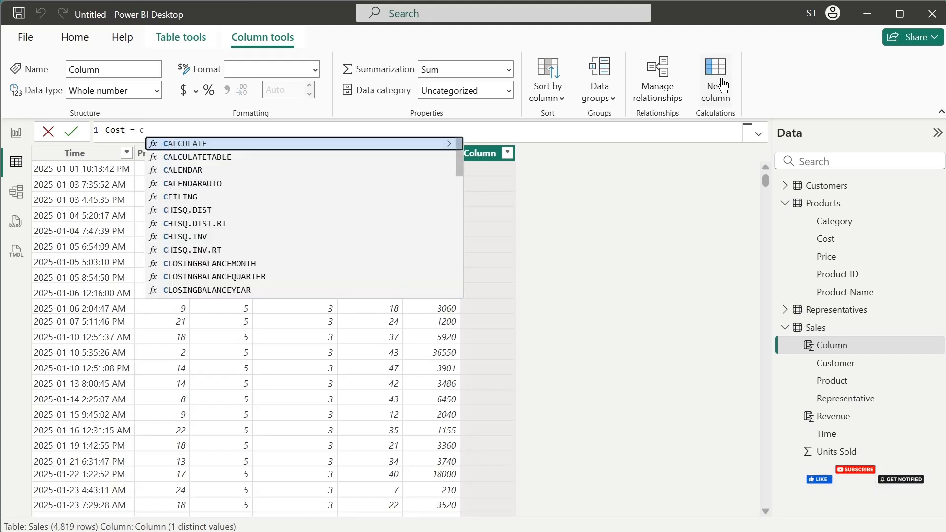
pyautogui.write('ost')
pyautogui.press('BackSpace')
pyautogui.press('BackSpace')
pyautogui.press('BackSpace')
pyautogui.press('BackSpace')
pyautogui.write('related')
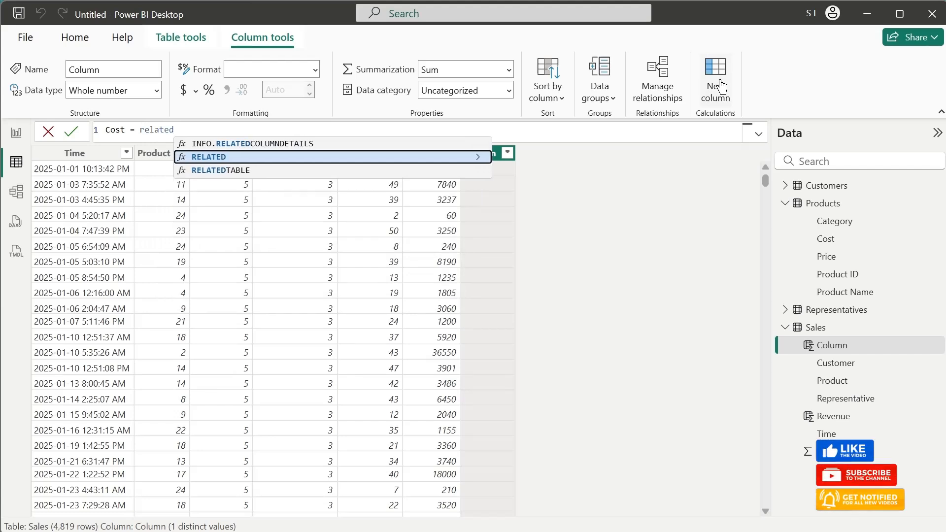
pyautogui.write('(Products[Cost]')
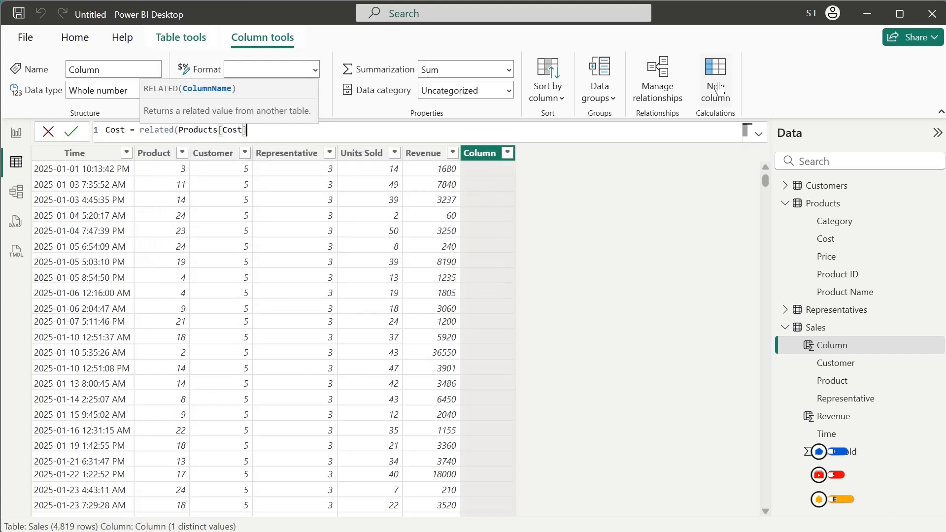
pyautogui.write(')')
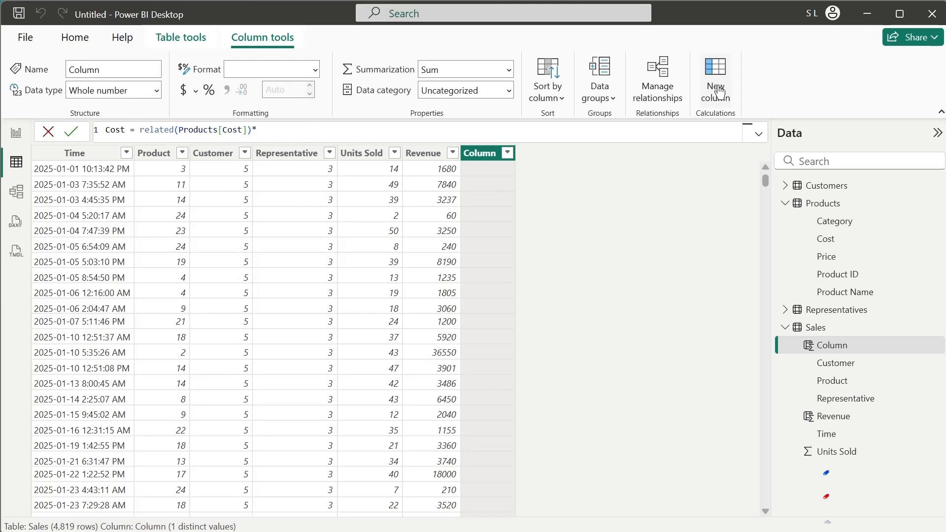
pyautogui.write('*unit')
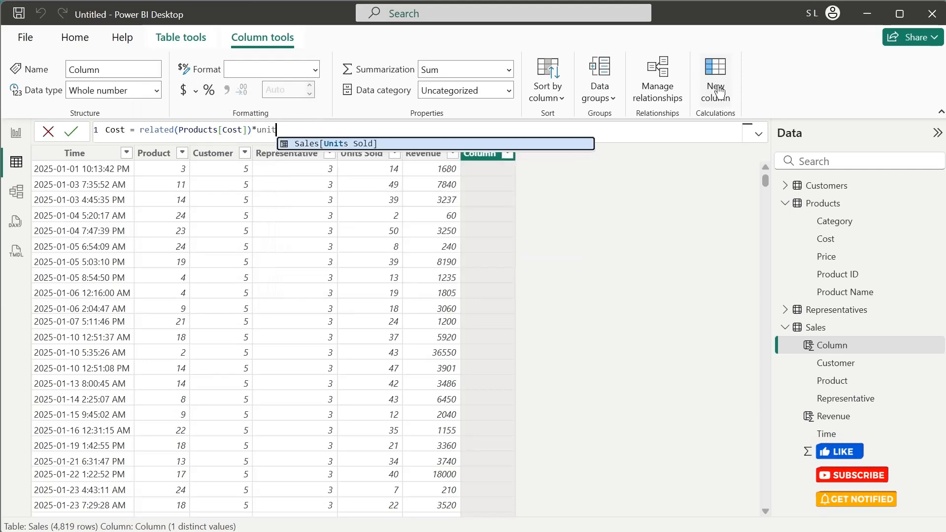
pyautogui.write('s')
pyautogui.press('Tab')
pyautogui.press('Return')
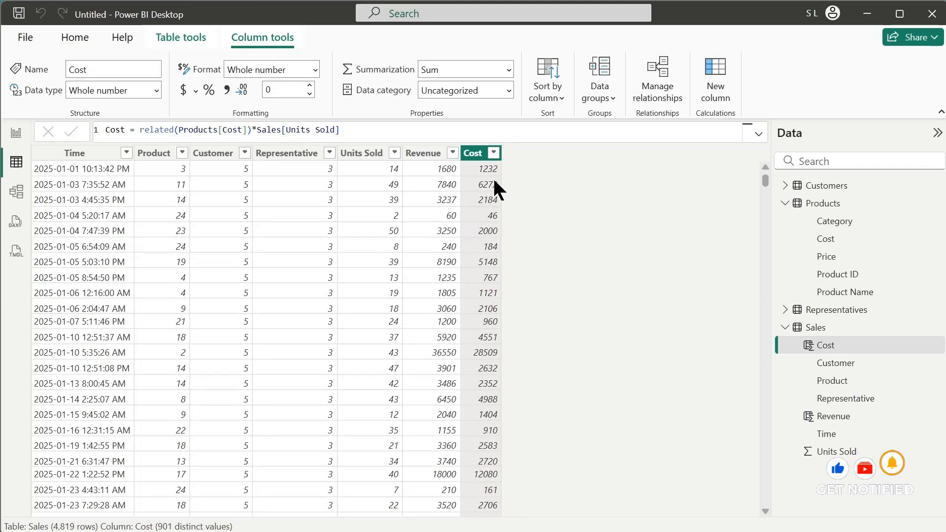
# - Add a calculated column to the Sales table with the formula Gross Profit = Sales[Revenue] - Sales[Cost]
pyautogui.click(714, 73)
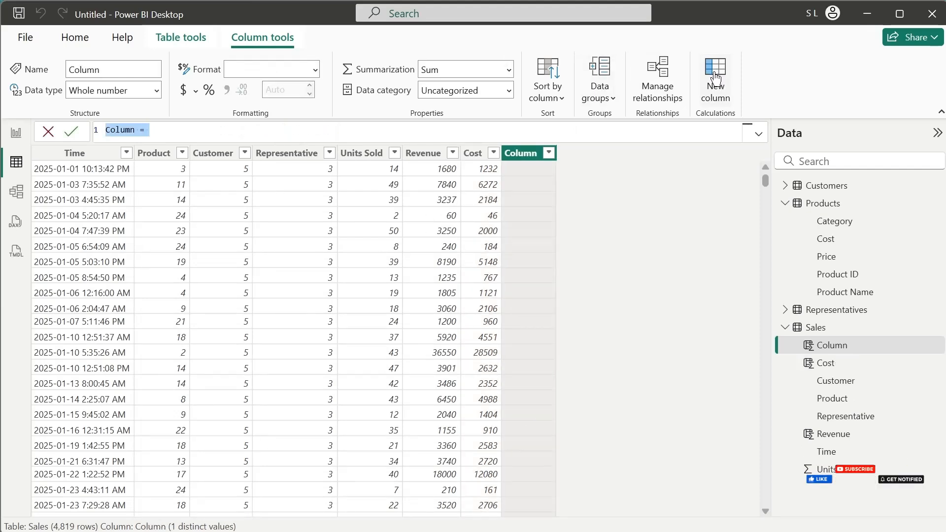
pyautogui.press('BackSpace')
pyautogui.write('Gr')
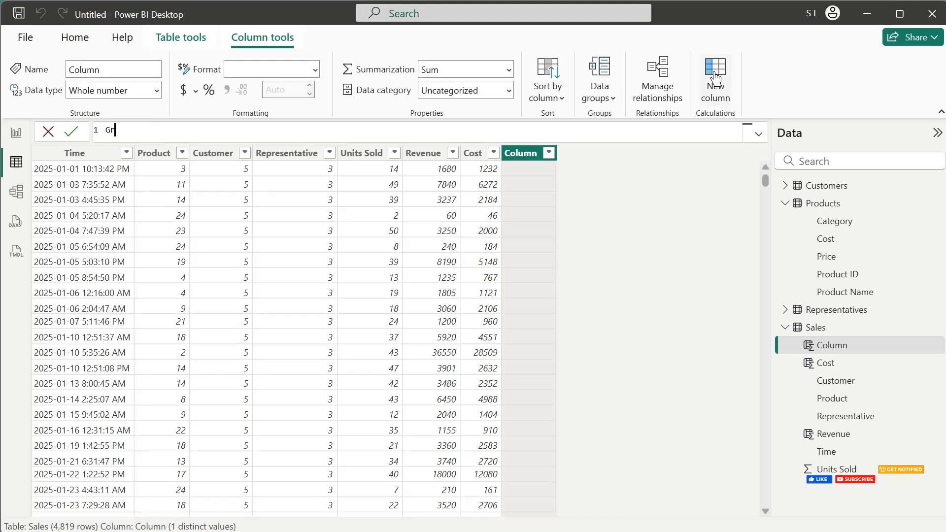
pyautogui.write('oss Profit')
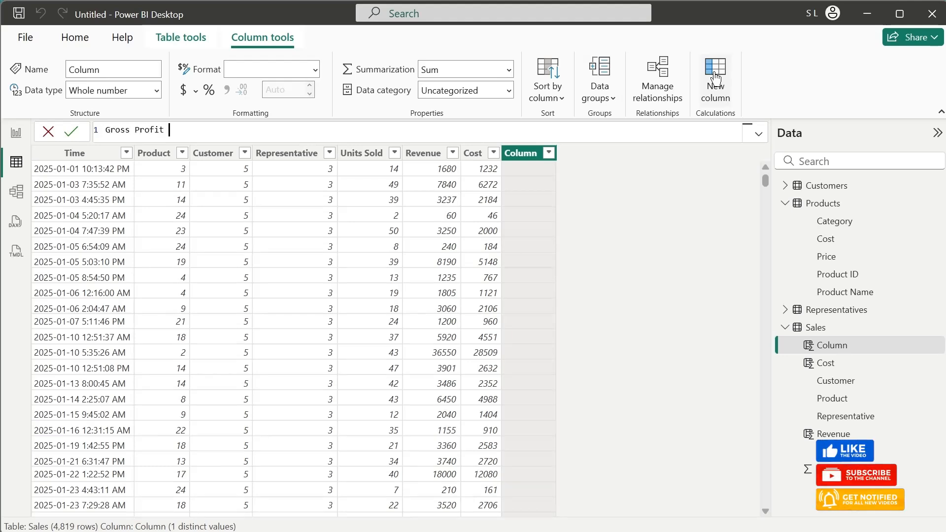
pyautogui.write(' =')
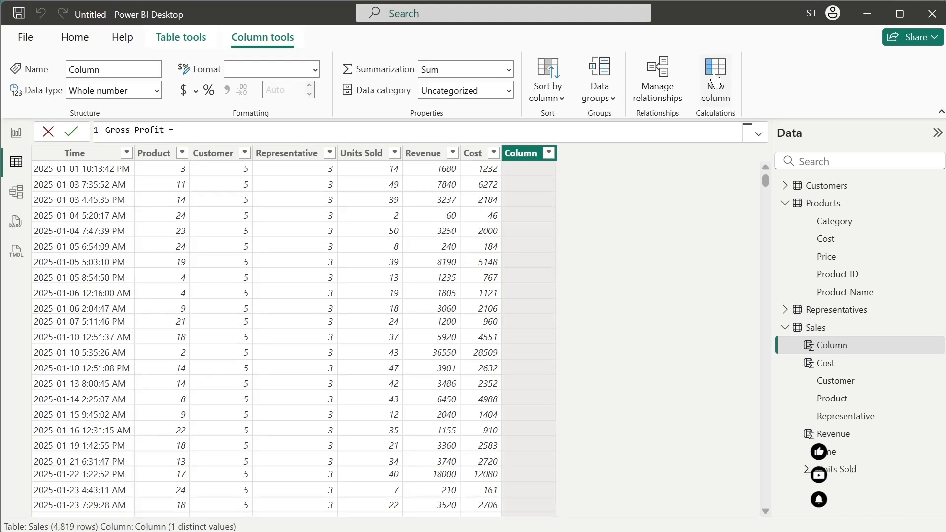
pyautogui.write(' Sales[Re')
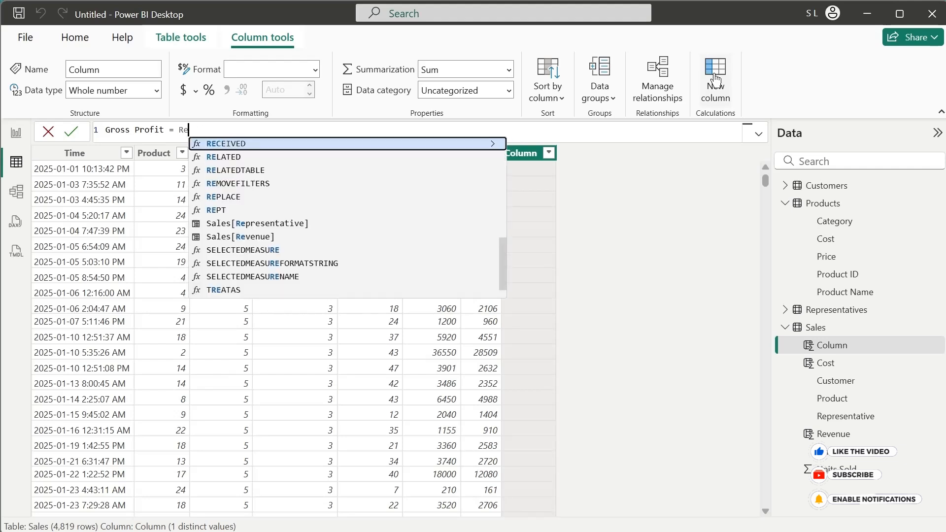
pyautogui.write('venu')
pyautogui.press('Tab')
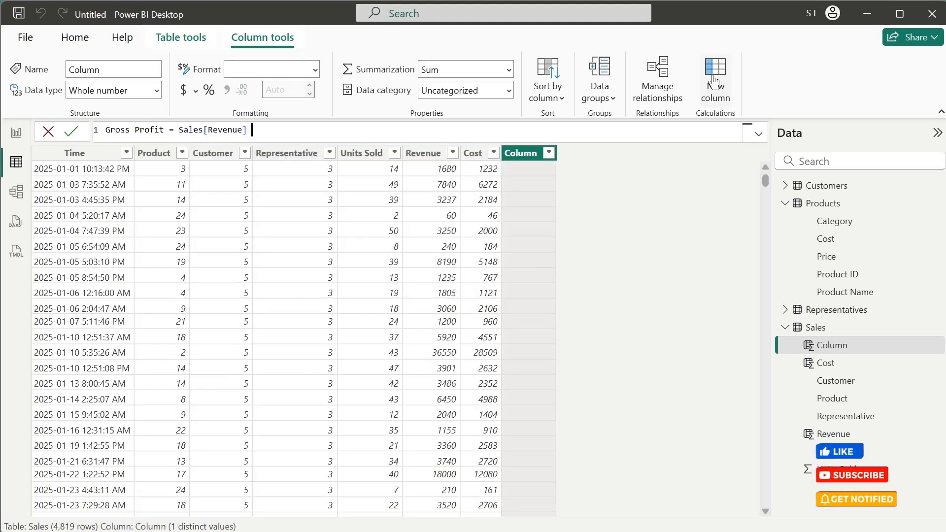
pyautogui.write('- Sales[Cos')
pyautogui.press('Tab')
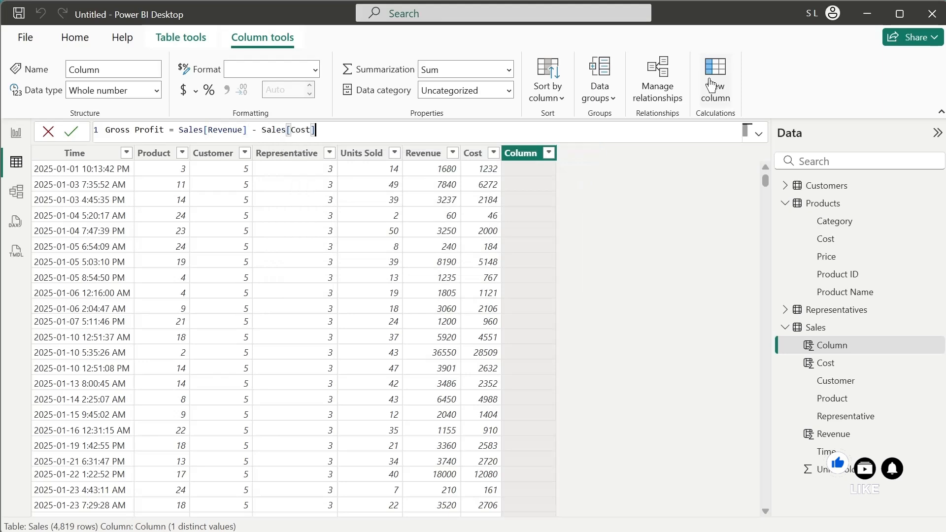
pyautogui.press('Return')
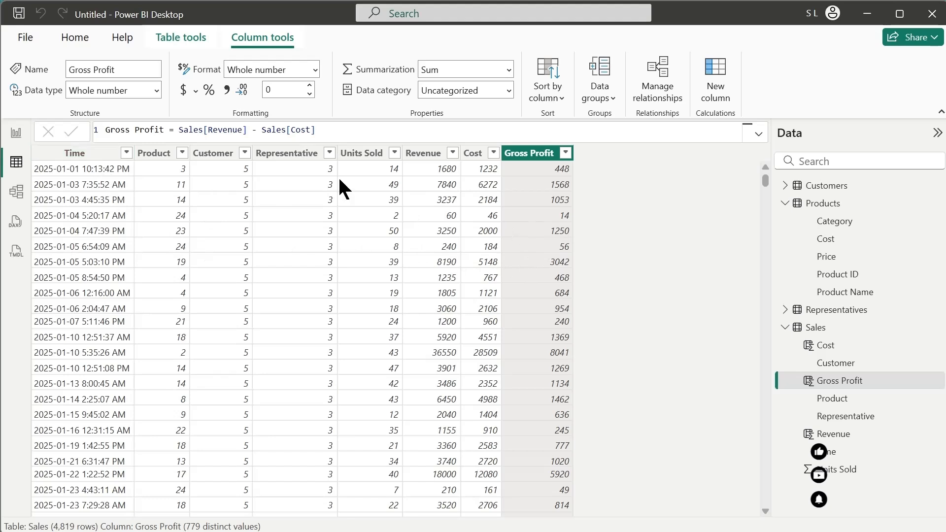
# - Change the data type of the Sales table's Time column to Date/time and refresh the calculated objects
pyautogui.click(99, 154)
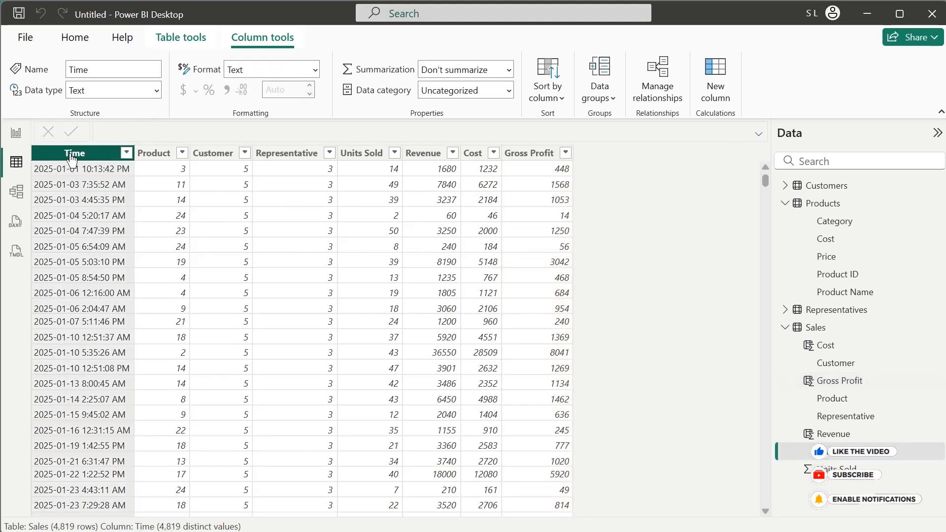
pyautogui.click(156, 91)
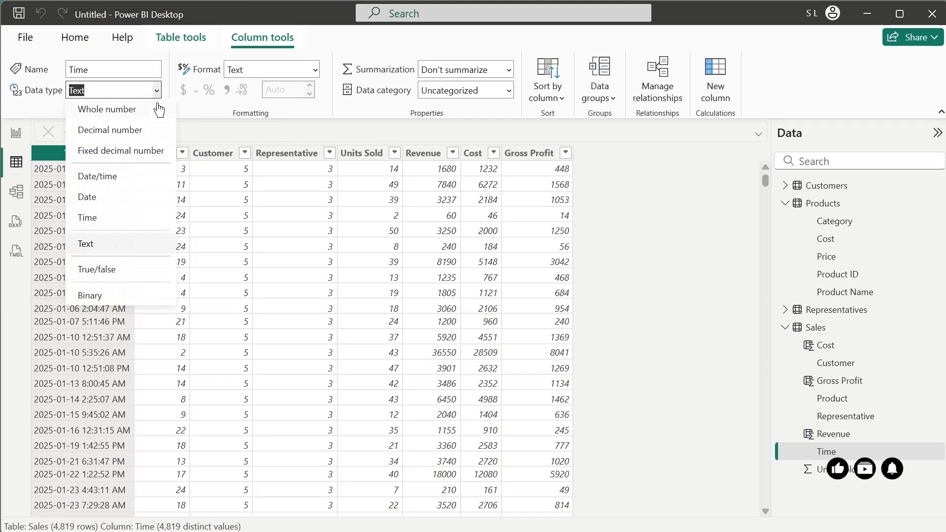
pyautogui.click(117, 187)
pyautogui.click(555, 338)
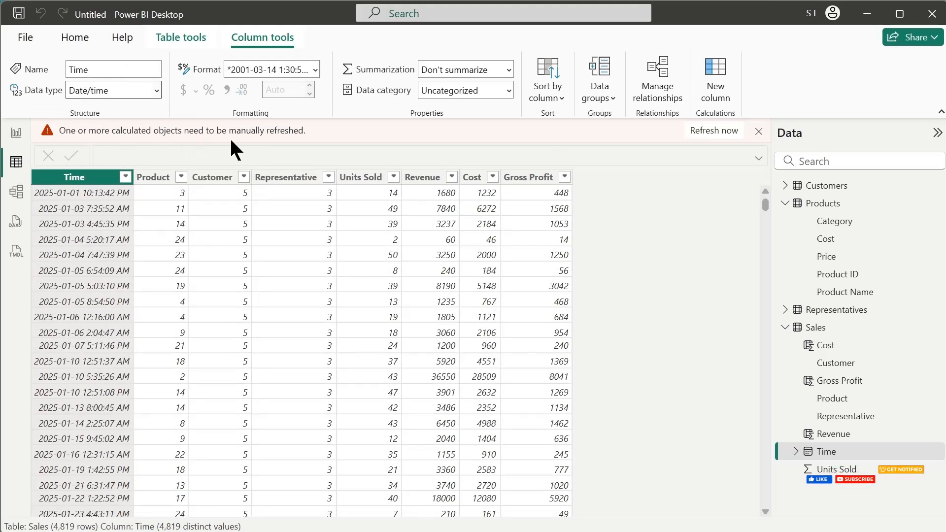
pyautogui.click(714, 131)
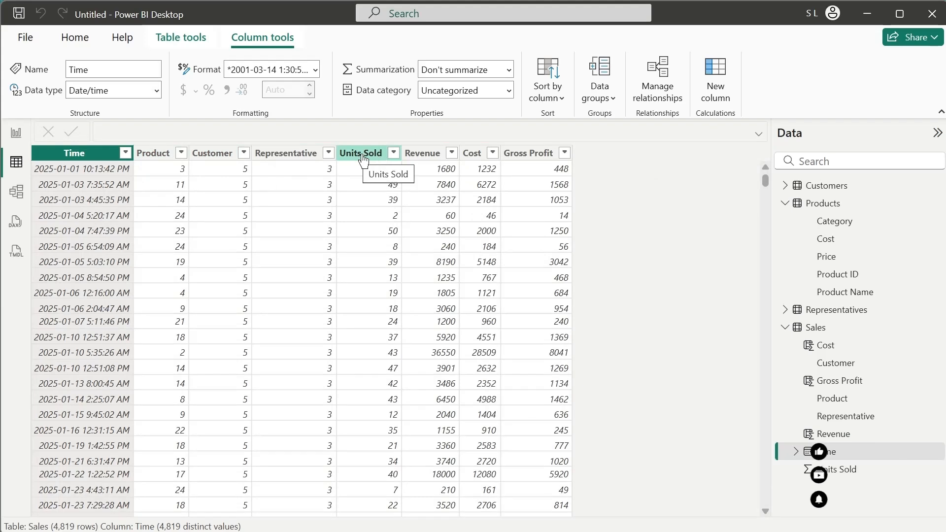
# - Format the Revenue, Cost and Gross Profit columns of the Sales table with a thousands separator
pyautogui.click(422, 154)
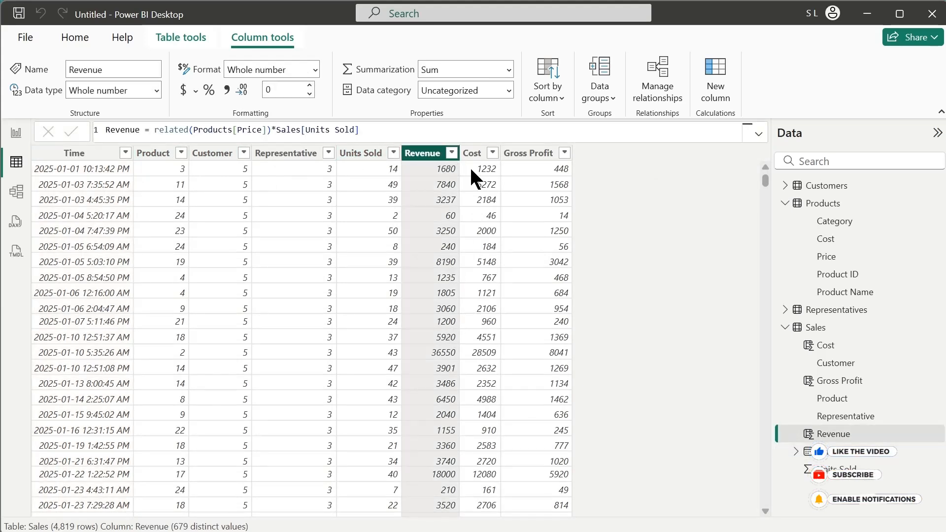
pyautogui.click(226, 90)
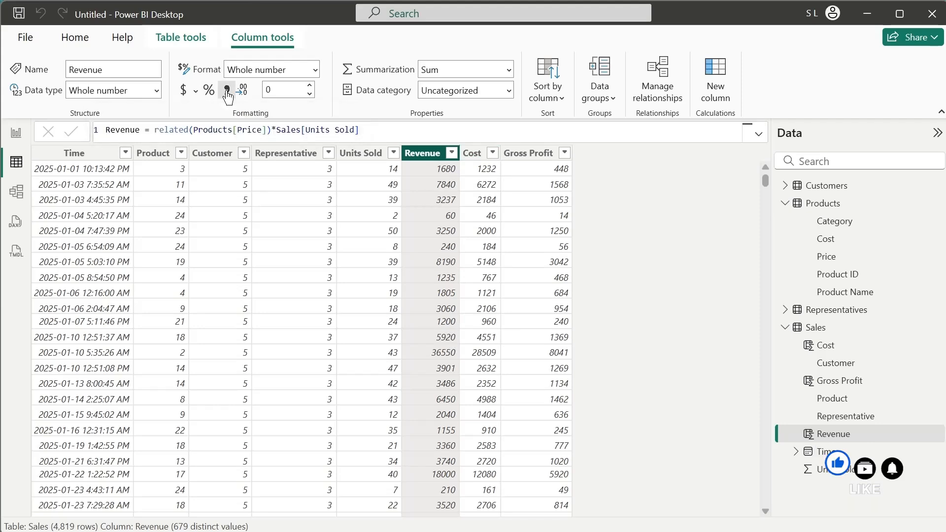
pyautogui.click(484, 152)
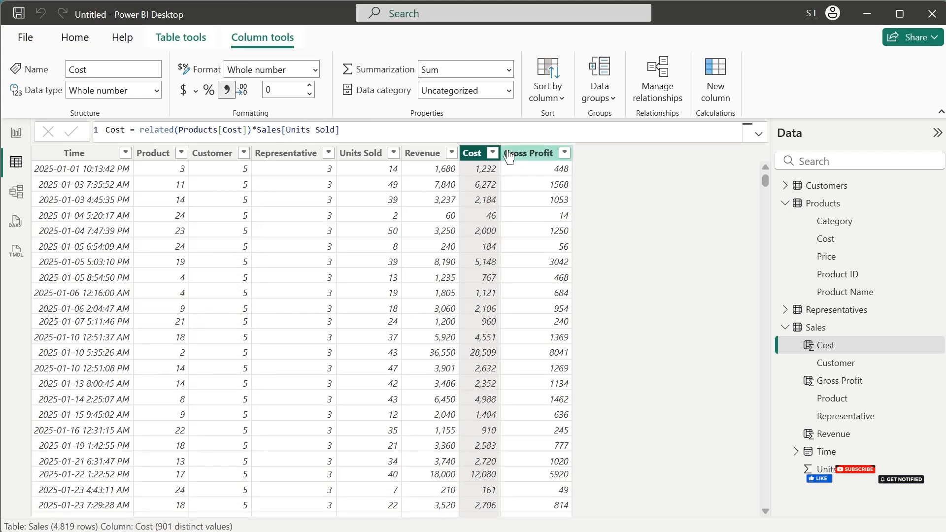
pyautogui.click(526, 154)
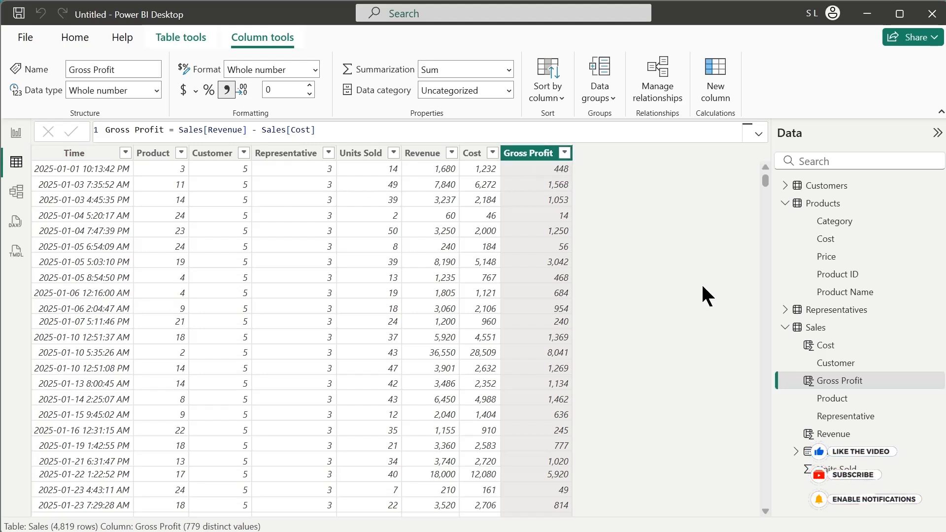
# - Add a card below the title on the Executive Summary page showing summed Sales Revenue, labelled Total Revenue
pyautogui.click(16, 132)
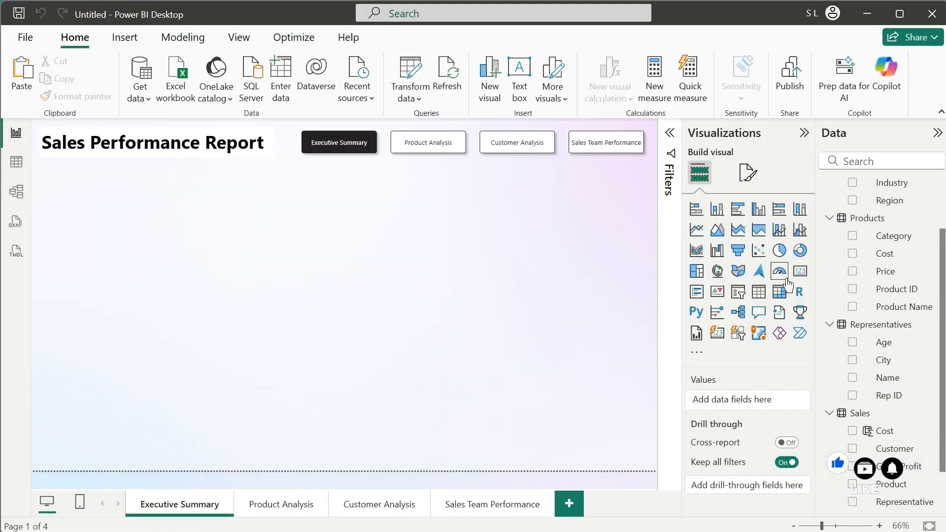
pyautogui.click(799, 272)
pyautogui.moveTo(237, 268); pyautogui.dragTo(214, 203)
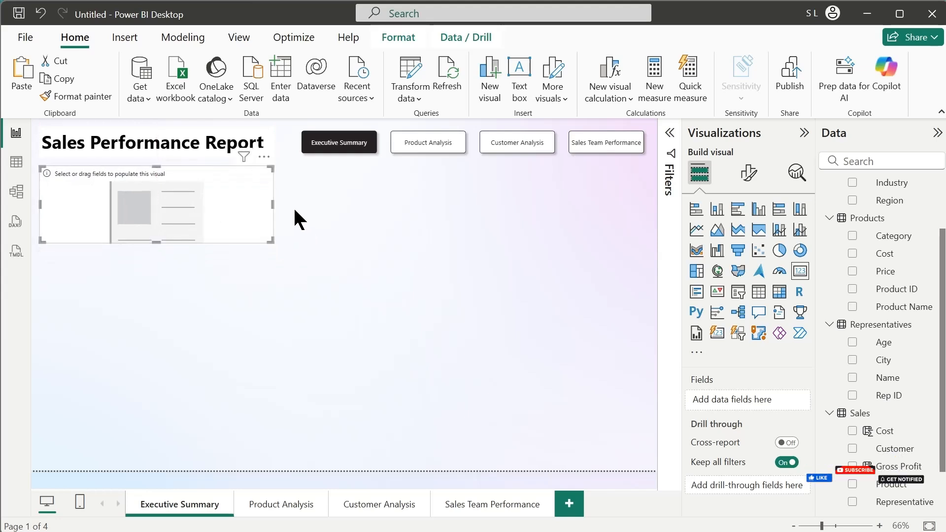
pyautogui.scroll(-3, 938, 444)
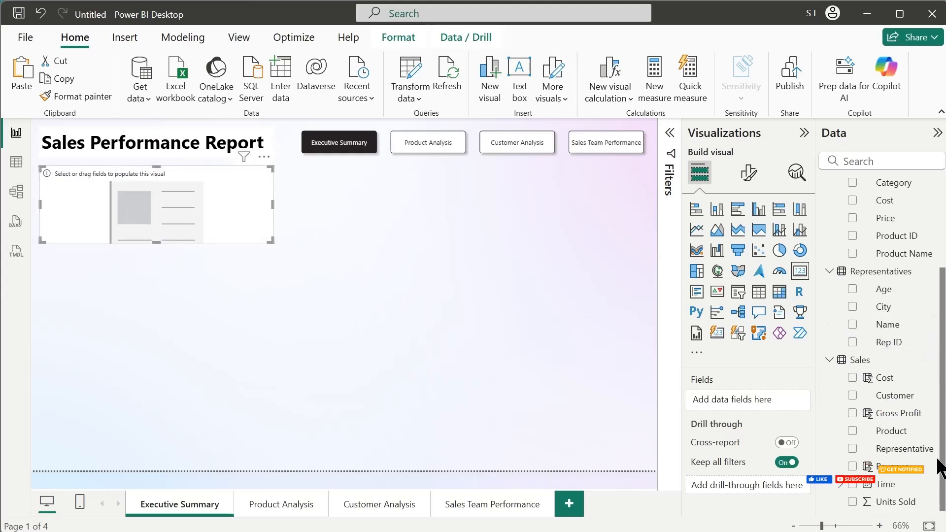
pyautogui.moveTo(904, 472); pyautogui.dragTo(594, 400)
pyautogui.doubleClick(710, 399)
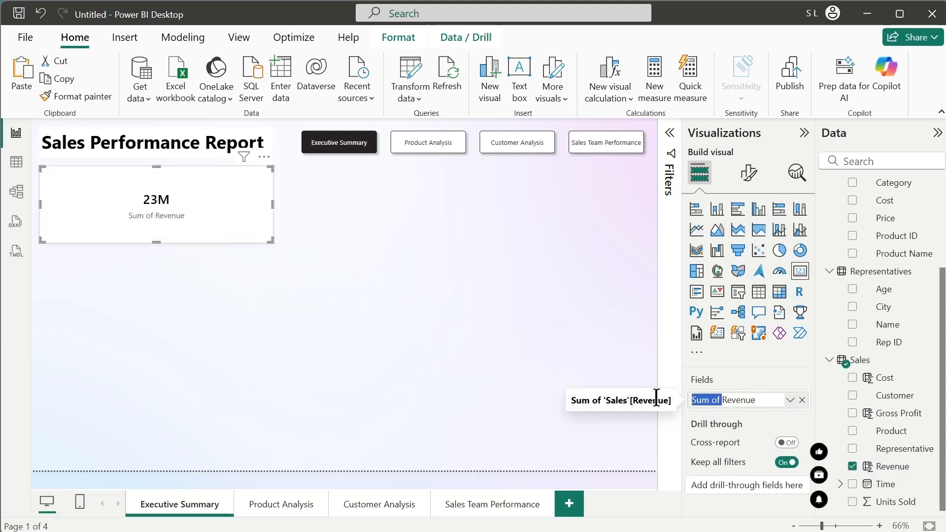
pyautogui.write('Total')
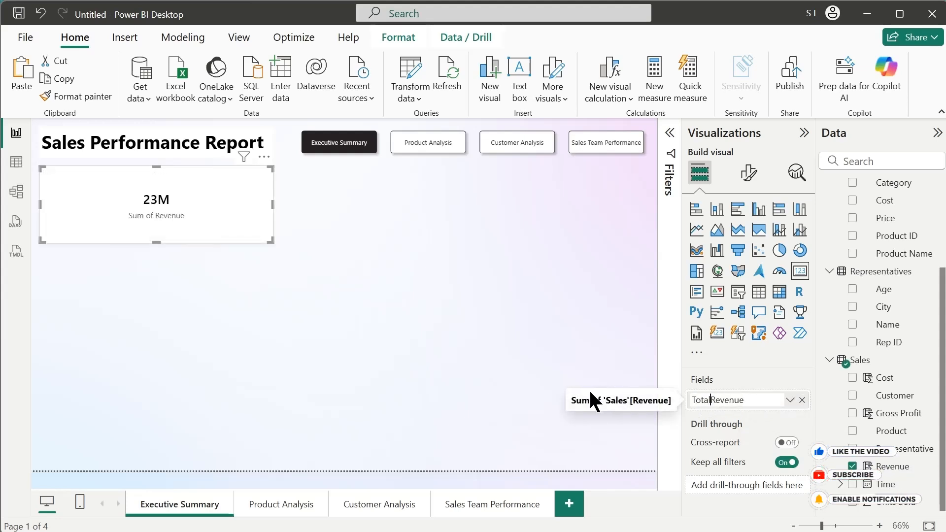
pyautogui.press('Return')
# - Shrink the Total Revenue card, place a copy beside it, and make the copy show Sales Cost labelled Total Cost
pyautogui.moveTo(272, 241); pyautogui.dragTo(364, 215)
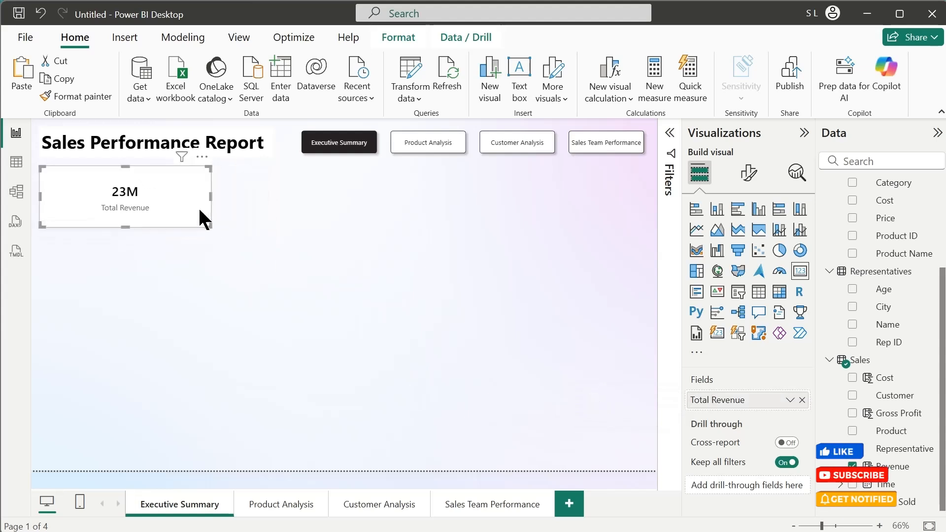
pyautogui.hotkey('ctrl', 'c')
pyautogui.hotkey('ctrl', 'v')
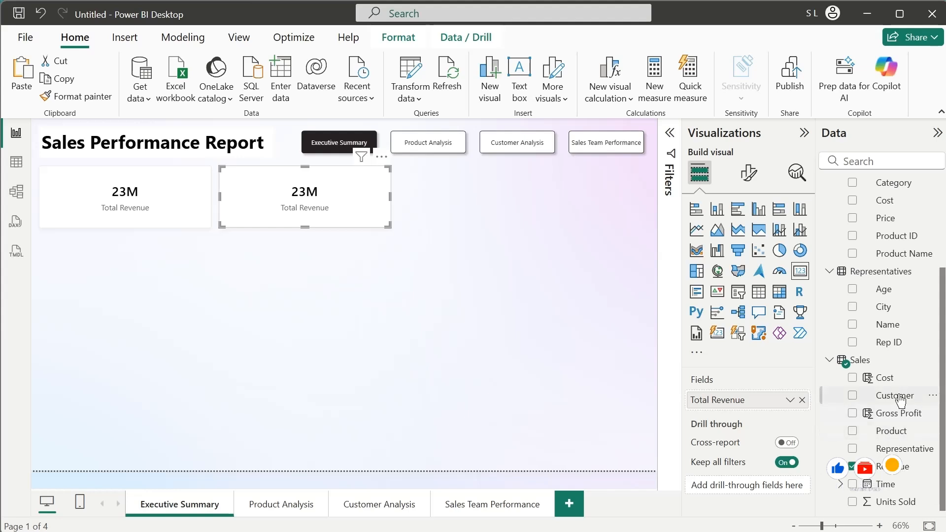
pyautogui.moveTo(884, 377); pyautogui.dragTo(582, 396)
pyautogui.doubleClick(717, 400)
pyautogui.write('Total Cost')
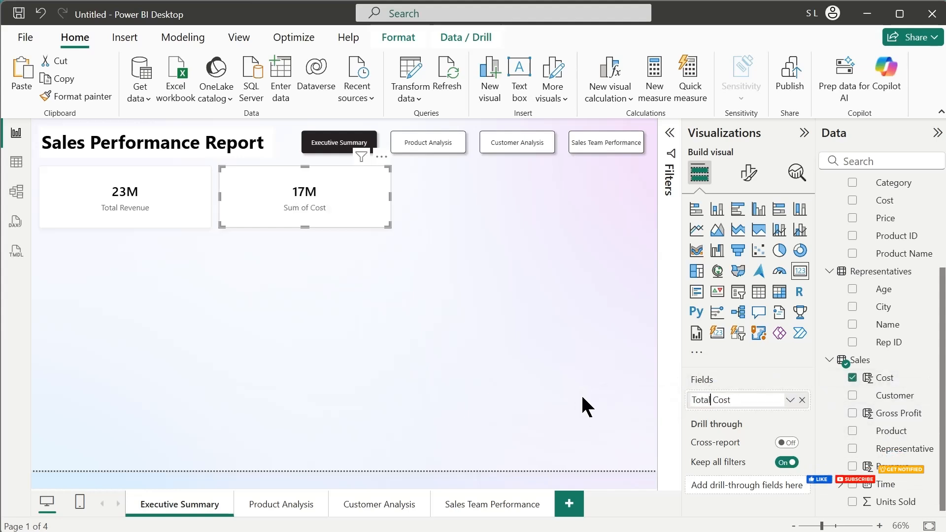
pyautogui.press('Return')
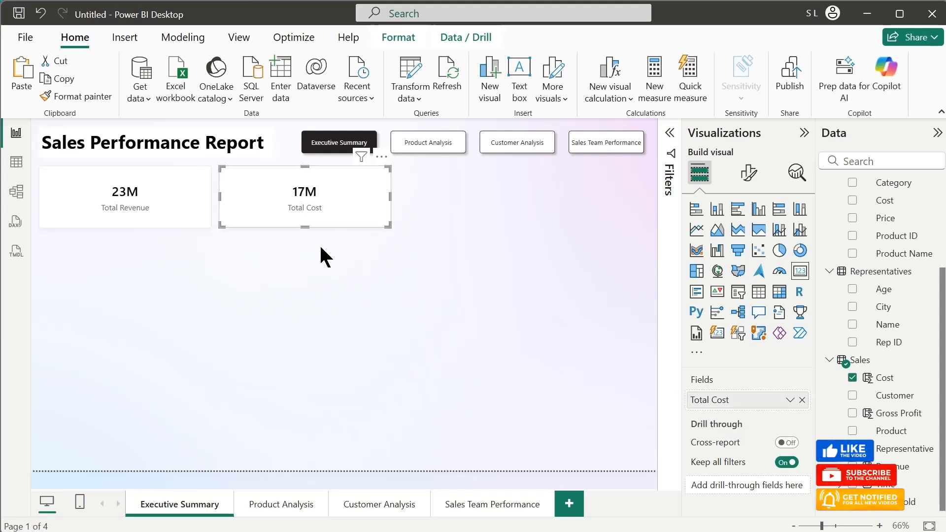
# - Place a copy of the Total Cost card beside it and make it show Sales Gross Profit labelled Gross Profit
pyautogui.hotkey('ctrl', 'c')
pyautogui.hotkey('ctrl', 'v')
pyautogui.moveTo(326, 227); pyautogui.dragTo(515, 210)
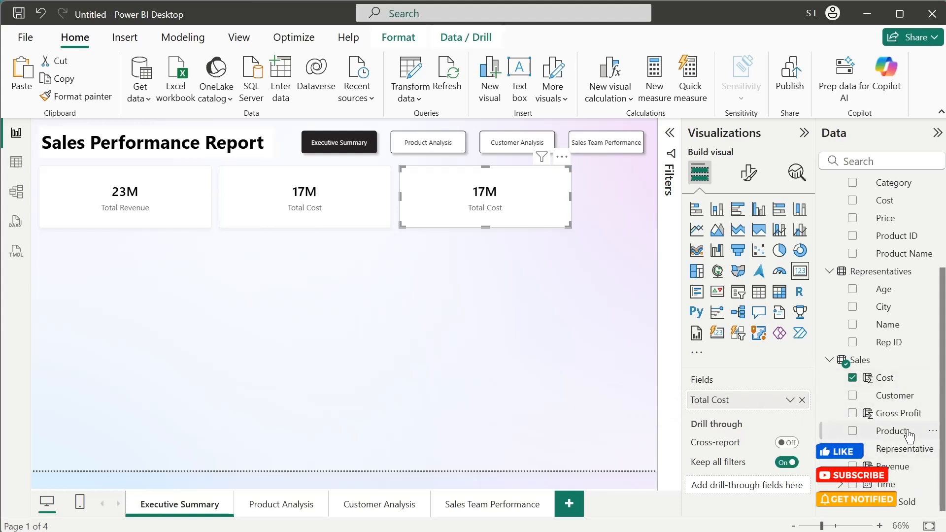
pyautogui.moveTo(861, 409); pyautogui.dragTo(786, 401)
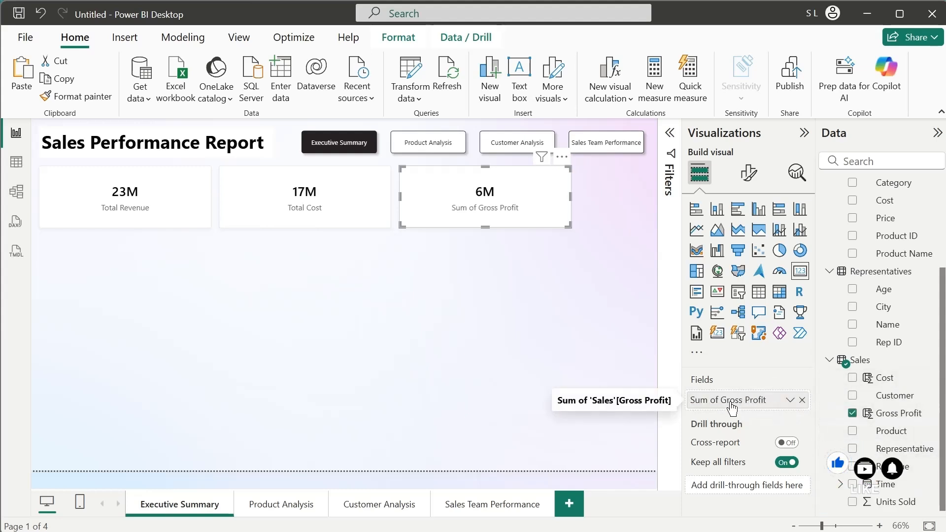
pyautogui.press('BackSpace')
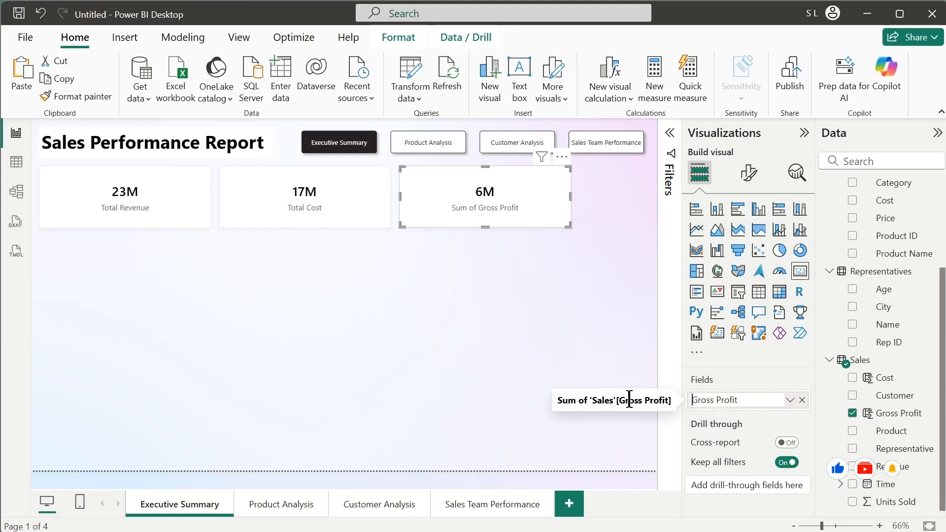
pyautogui.press('Return')
# - Duplicate the Gross Profit card, place the copy at the right end of the card row and narrow it
pyautogui.hotkey('ctrl', 'c')
pyautogui.hotkey('ctrl', 'v')
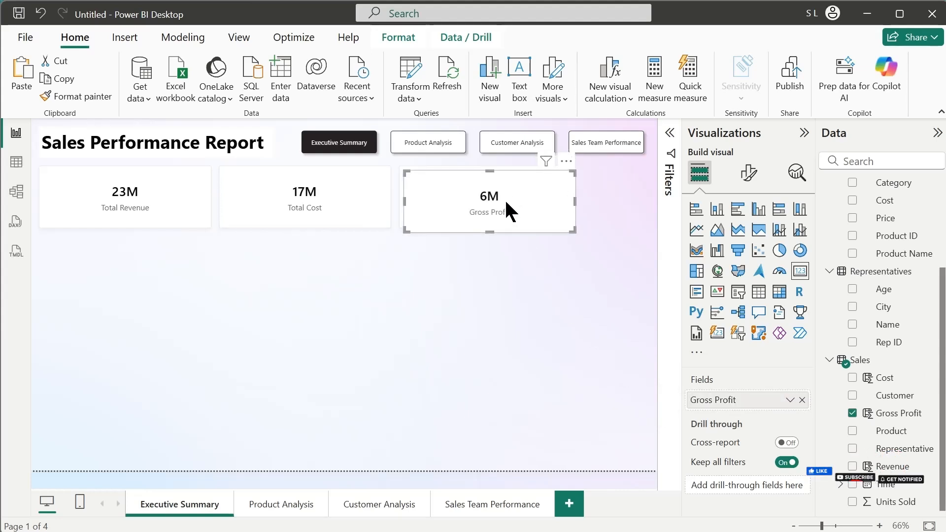
pyautogui.moveTo(505, 202); pyautogui.dragTo(582, 200)
pyautogui.moveTo(478, 196); pyautogui.dragTo(493, 197)
# - Narrow and reposition the Total Revenue, Total Cost and original Gross Profit cards so all four cards fit side by side in one row
pyautogui.click(436, 207)
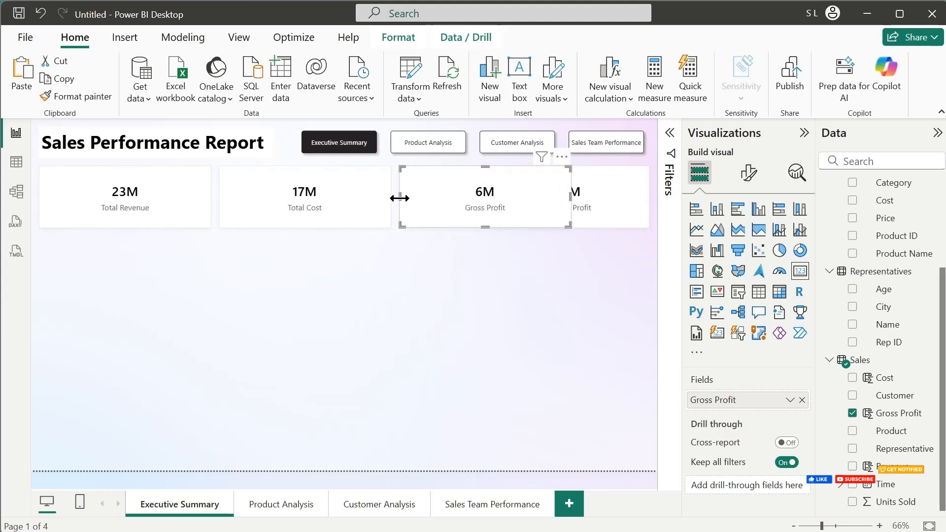
pyautogui.moveTo(399, 197); pyautogui.dragTo(415, 196)
pyautogui.moveTo(458, 204); pyautogui.dragTo(371, 204)
pyautogui.moveTo(391, 197); pyautogui.dragTo(361, 199)
pyautogui.moveTo(211, 196); pyautogui.dragTo(172, 200)
pyautogui.moveTo(295, 205); pyautogui.dragTo(256, 204)
pyautogui.click(346, 202)
pyautogui.moveTo(329, 197); pyautogui.dragTo(298, 199)
pyautogui.click(148, 200)
pyautogui.moveTo(172, 196); pyautogui.dragTo(180, 197)
# - Make the rightmost card show Sales Units Sold instead of Gross Profit, labelled Number of Units Sold
pyautogui.click(537, 201)
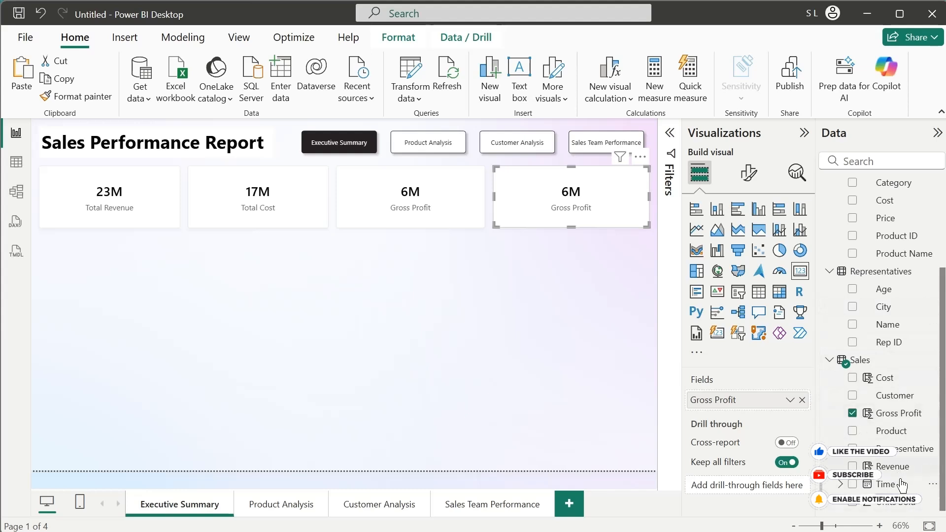
pyautogui.moveTo(892, 501); pyautogui.dragTo(577, 388)
pyautogui.doubleClick(718, 399)
pyautogui.write('Nu')
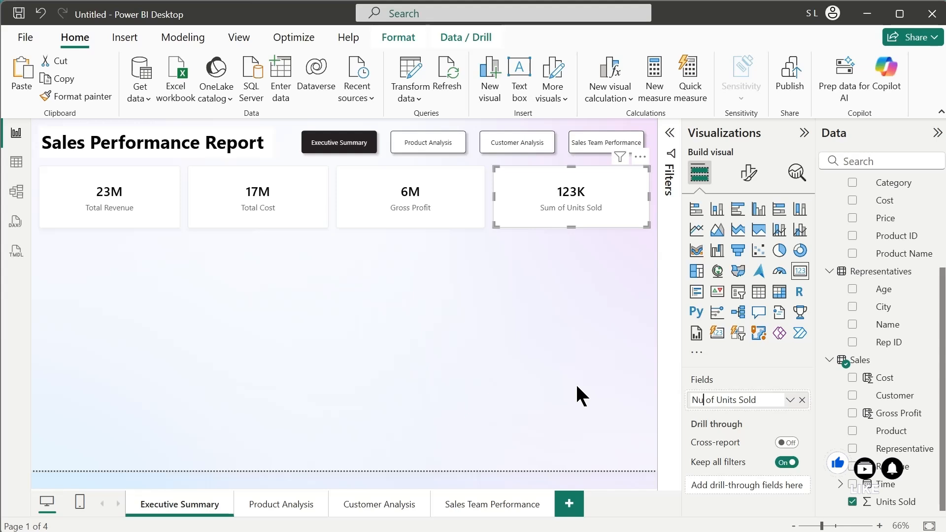
pyautogui.write('mber')
pyautogui.press('Return')
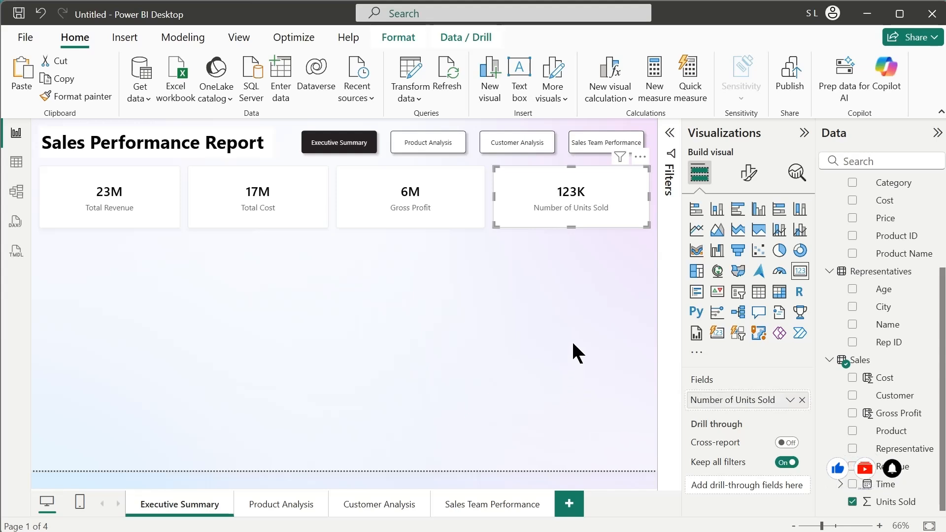
# - Insert a line and clustered column chart below the Total Revenue and Total Cost cards, spanning their combined width down to the page's lower edge
pyautogui.click(534, 256)
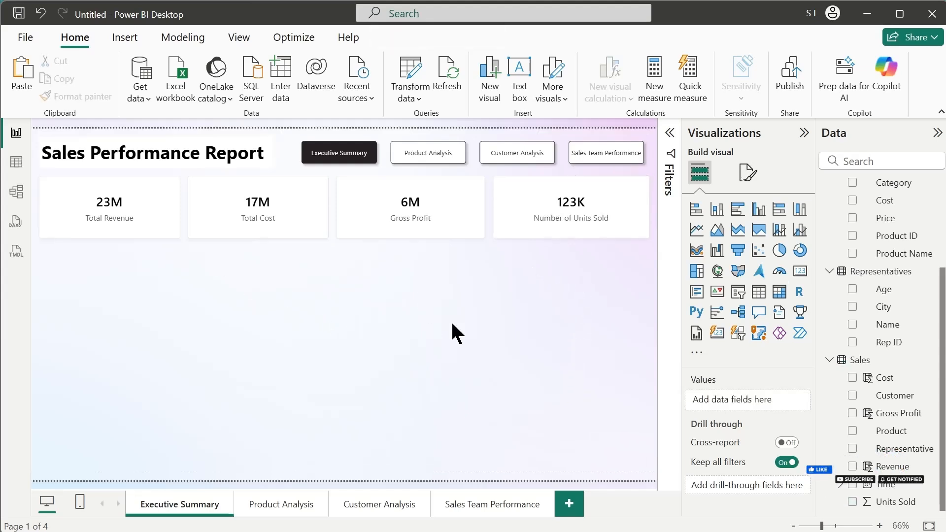
pyautogui.click(801, 230)
pyautogui.moveTo(111, 274); pyautogui.dragTo(111, 246)
pyautogui.moveTo(181, 296); pyautogui.dragTo(328, 291)
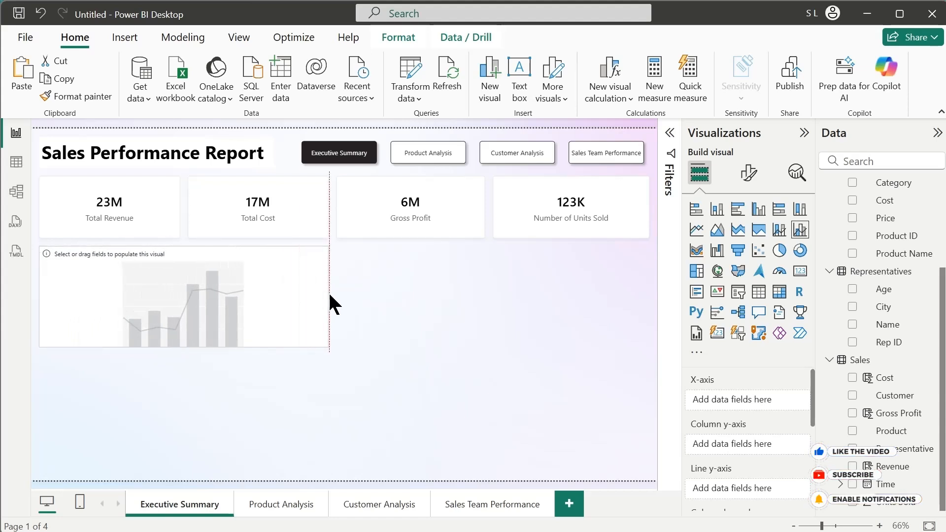
pyautogui.moveTo(186, 348); pyautogui.dragTo(179, 469)
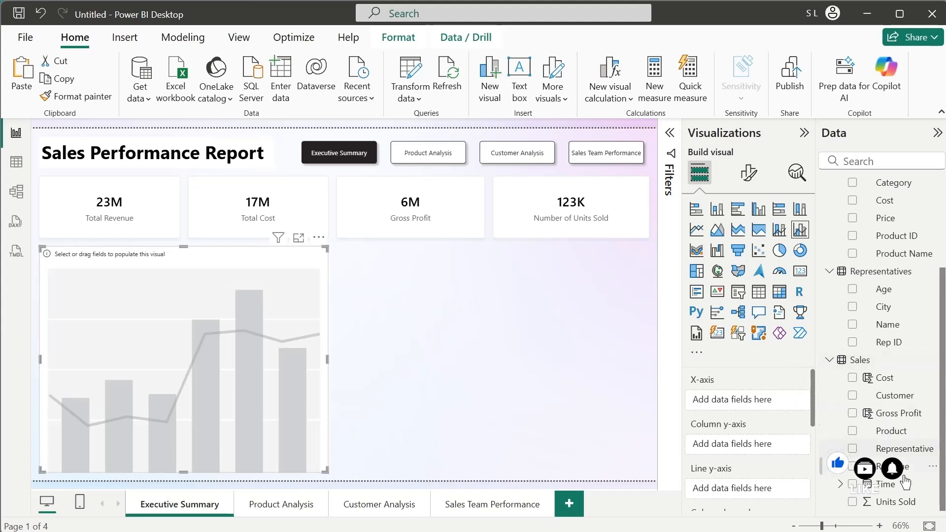
# - Add Revenue and Cost from the Sales table as the combo chart's column values, labelled Revenue and Cost
pyautogui.moveTo(887, 466); pyautogui.dragTo(748, 444)
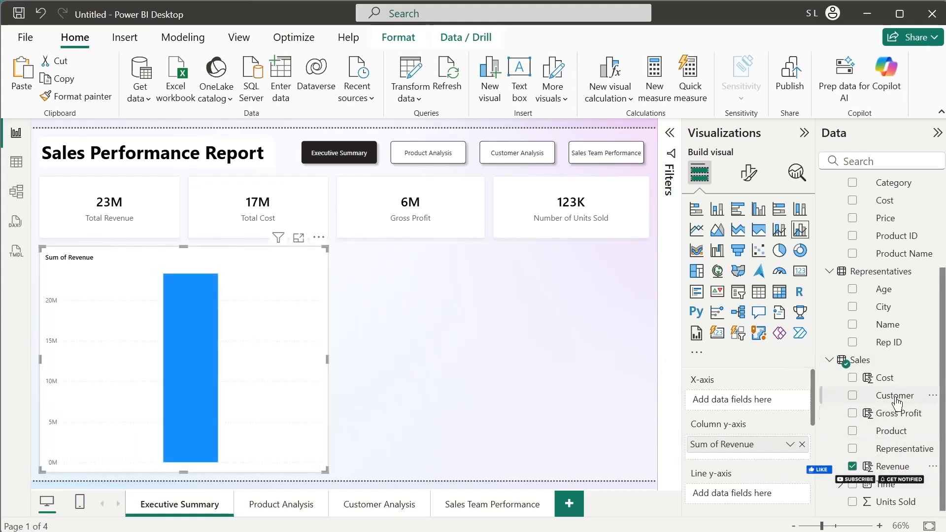
pyautogui.moveTo(884, 377); pyautogui.dragTo(690, 445)
pyautogui.press('BackSpace')
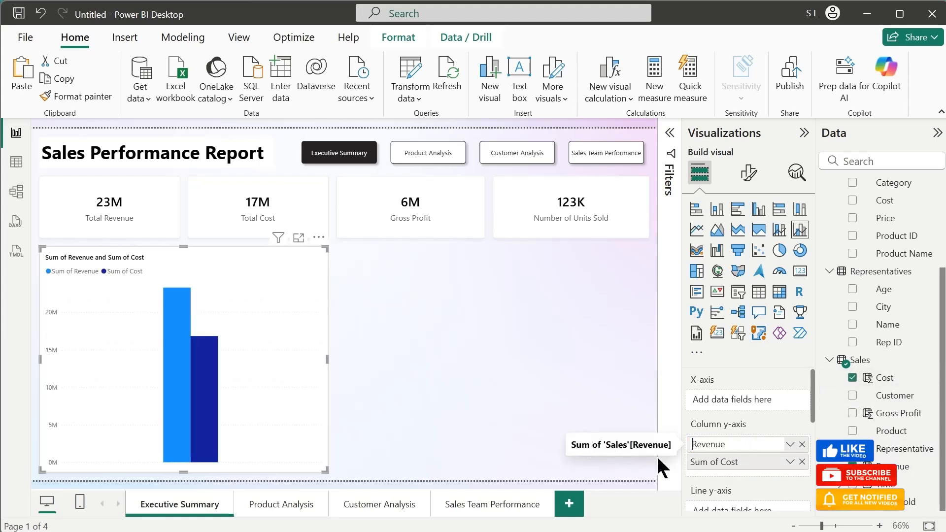
pyautogui.doubleClick(717, 461)
pyautogui.moveTo(723, 463); pyautogui.dragTo(691, 463)
pyautogui.press('BackSpace')
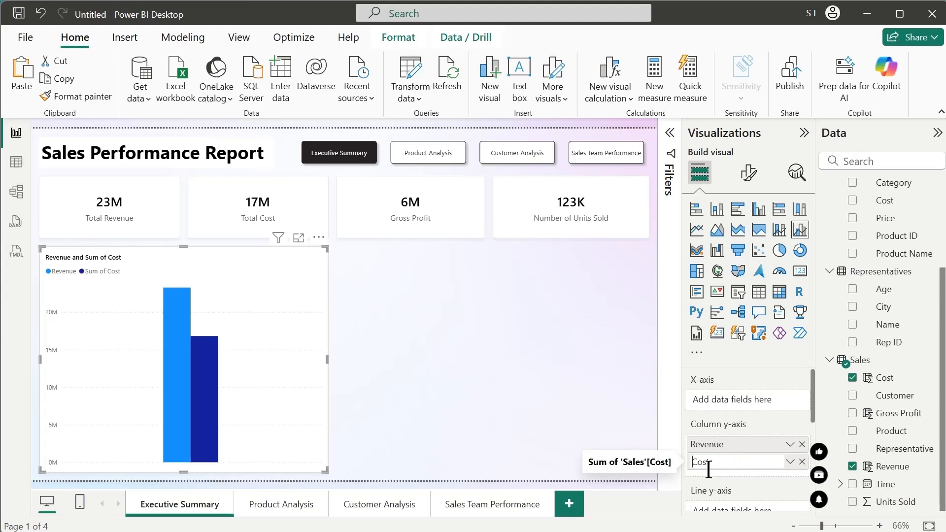
pyautogui.press('Return')
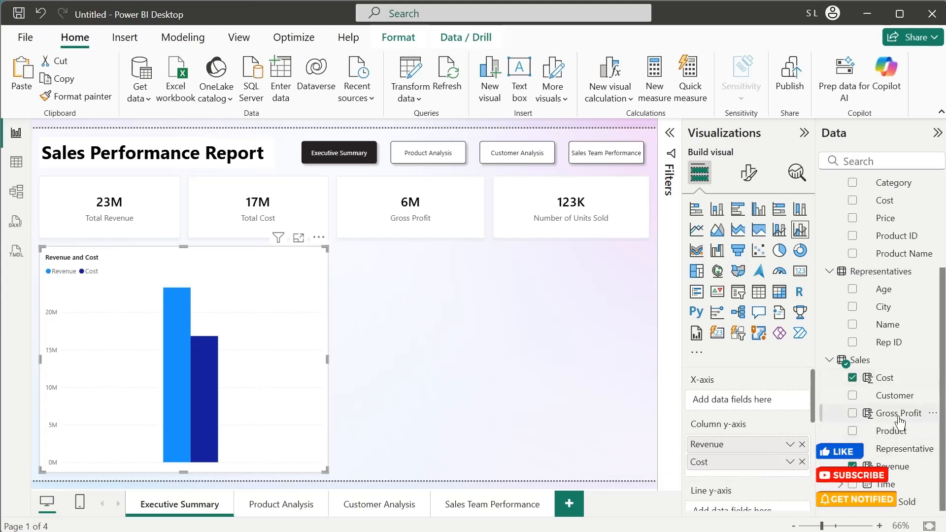
# - Add Gross Profit from the Sales table as the combo chart's line value, labelled Gross Profit
pyautogui.moveTo(899, 419); pyautogui.dragTo(687, 441)
pyautogui.doubleClick(727, 444)
pyautogui.press('BackSpace')
pyautogui.press('Return')
pyautogui.scroll(3, 722, 424)
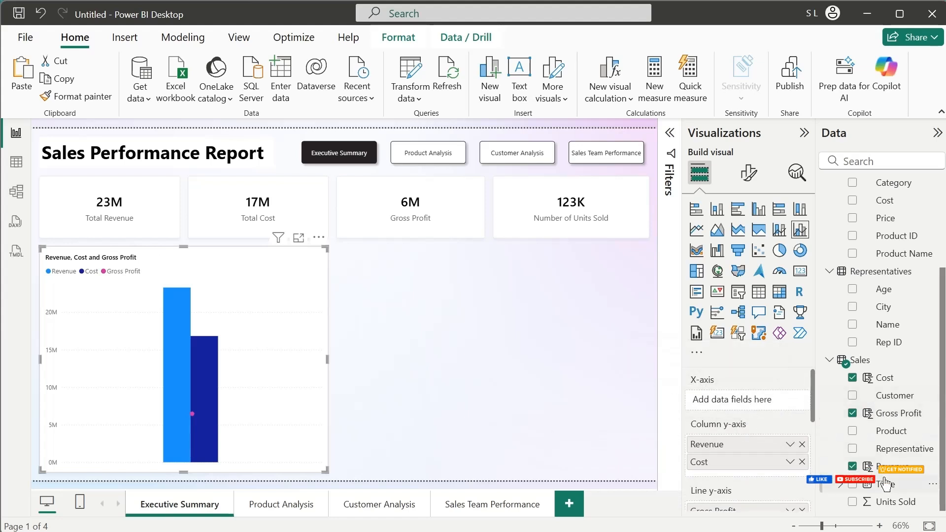
# - Plot the combo chart over the Sales Time field by year, quarter and month, leaving out the Day level
pyautogui.moveTo(880, 484); pyautogui.dragTo(751, 409)
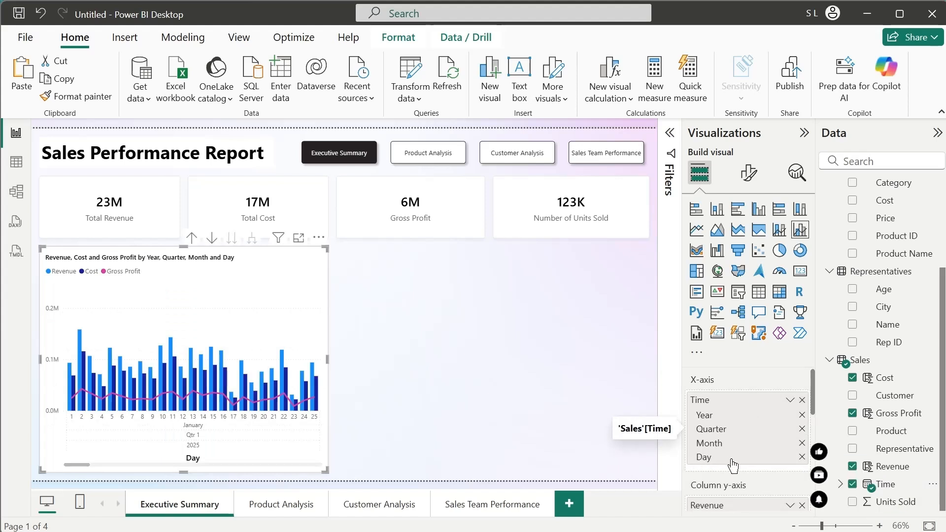
pyautogui.click(802, 457)
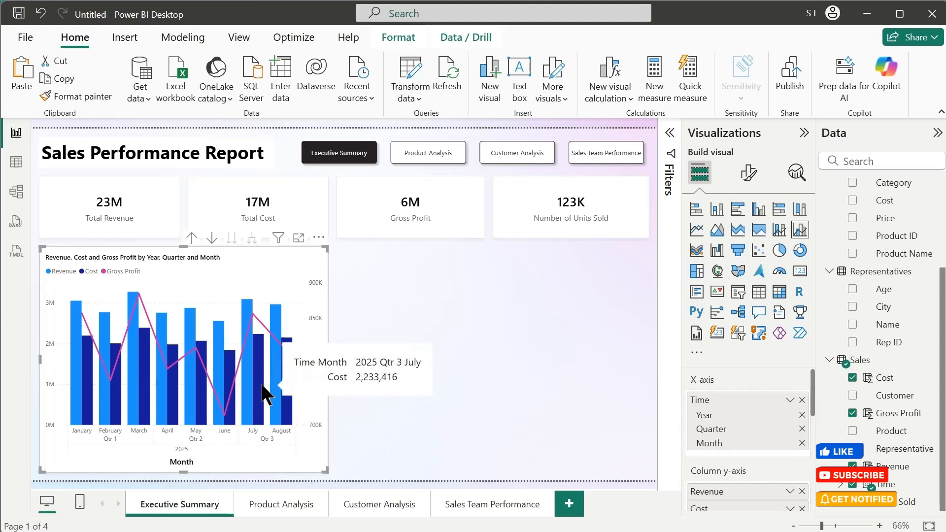
pyautogui.click(398, 352)
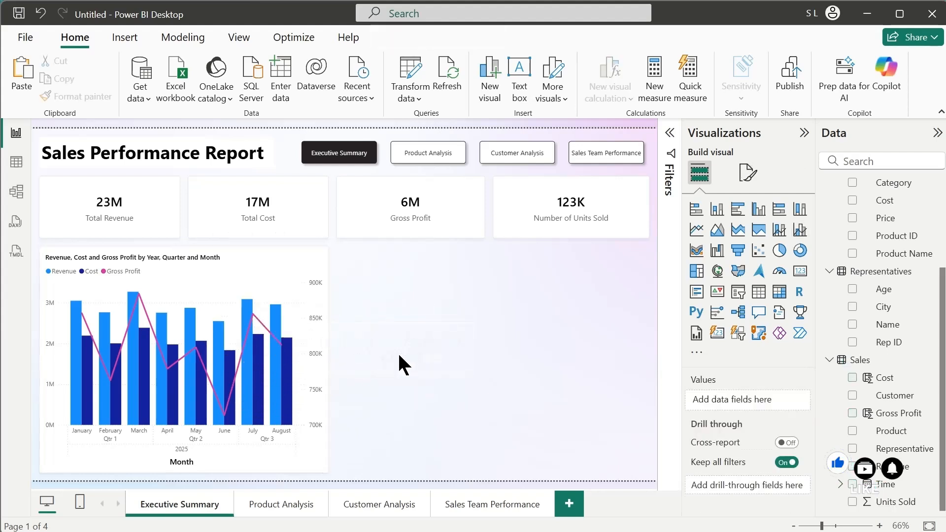
# - Insert a donut chart of Sales Revenue by customer Region below the Gross Profit card, with the value labelled Revenue
pyautogui.click(800, 250)
pyautogui.moveTo(414, 471); pyautogui.dragTo(419, 359)
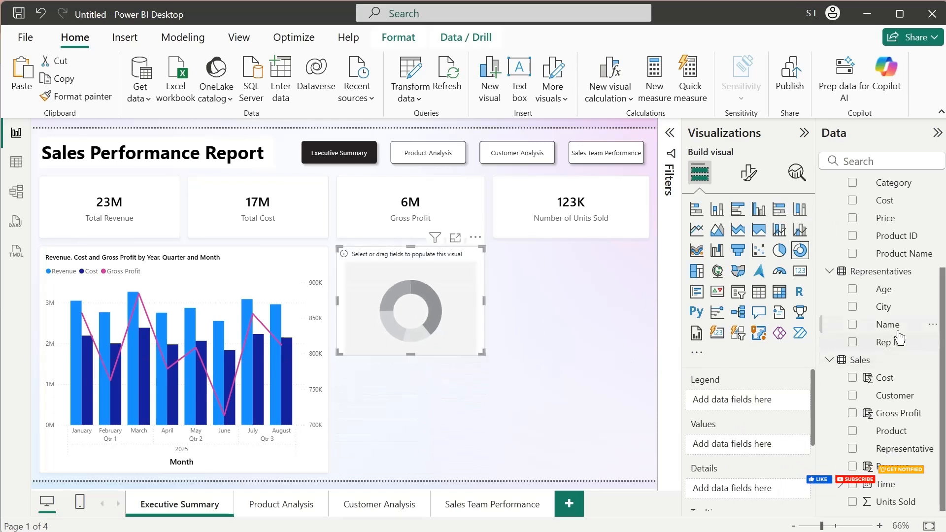
pyautogui.moveTo(942, 329); pyautogui.dragTo(940, 220)
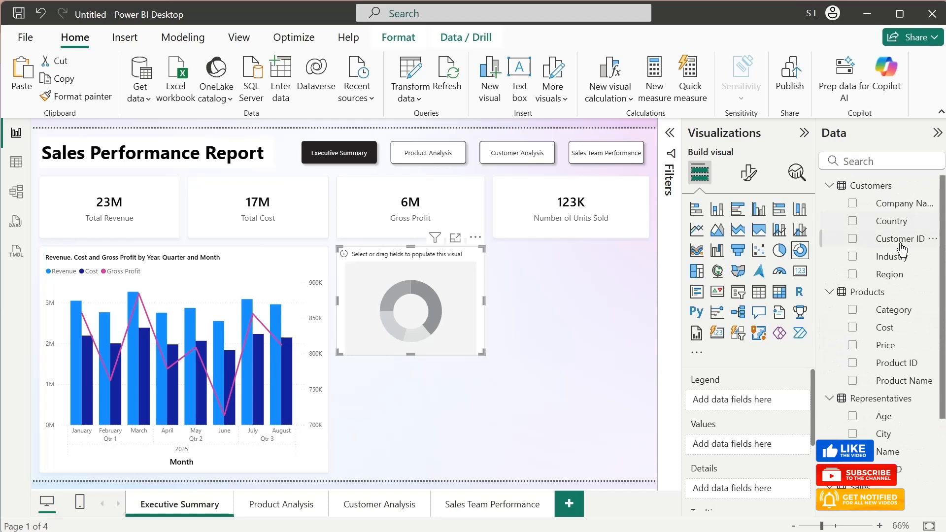
pyautogui.moveTo(905, 277); pyautogui.dragTo(764, 399)
pyautogui.scroll(-3, 917, 402)
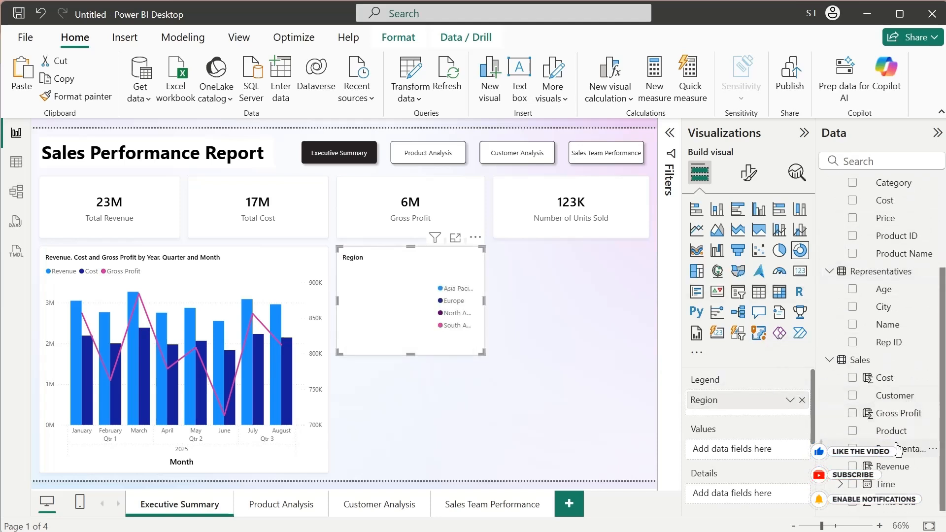
pyautogui.moveTo(892, 466); pyautogui.dragTo(565, 432)
pyautogui.doubleClick(723, 453)
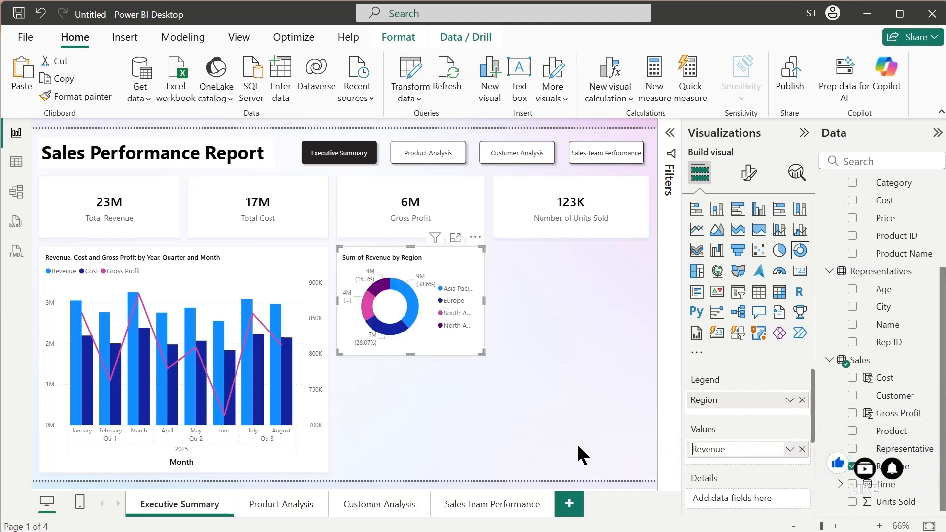
pyautogui.press('Return')
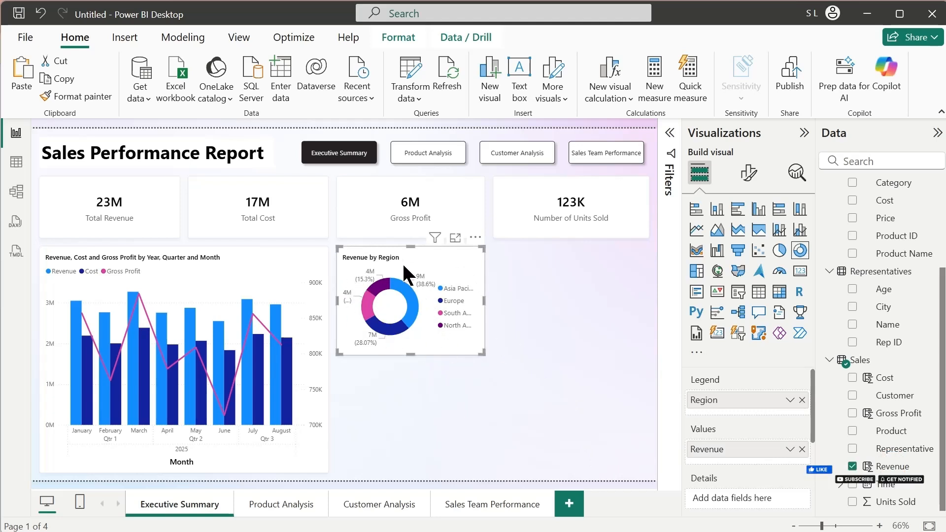
# - Duplicate the Revenue by Region donut, place the copy below the Number of Units Sold card and widen it to match
pyautogui.hotkey('ctrl', 'c')
pyautogui.hotkey('ctrl', 'v')
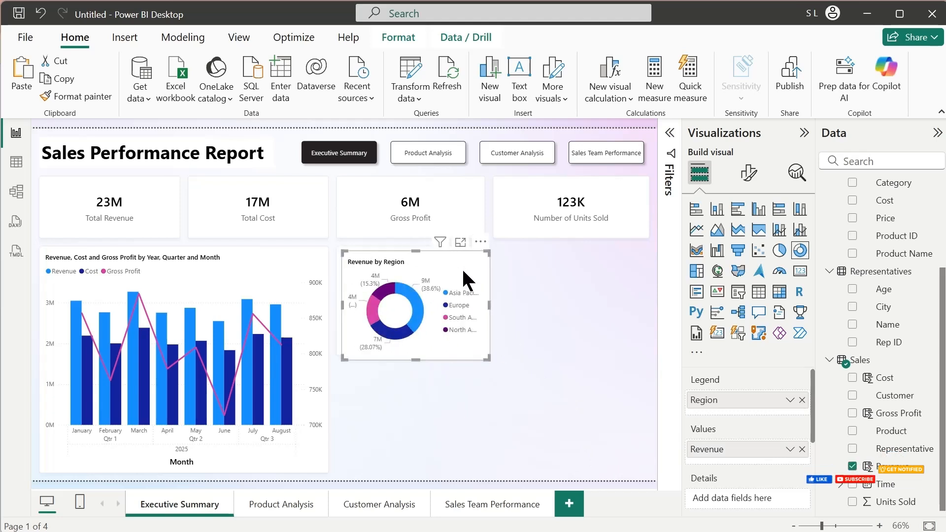
pyautogui.moveTo(463, 271); pyautogui.dragTo(617, 269)
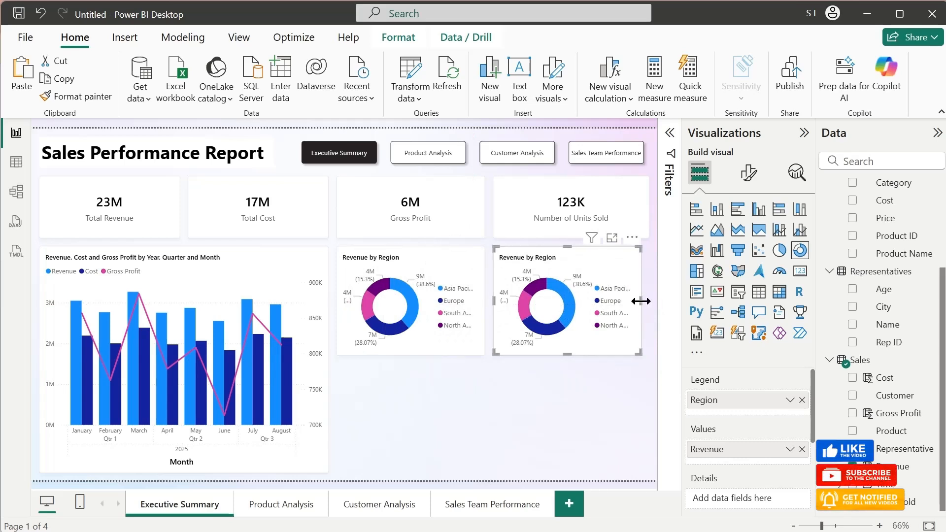
pyautogui.moveTo(644, 301); pyautogui.dragTo(647, 299)
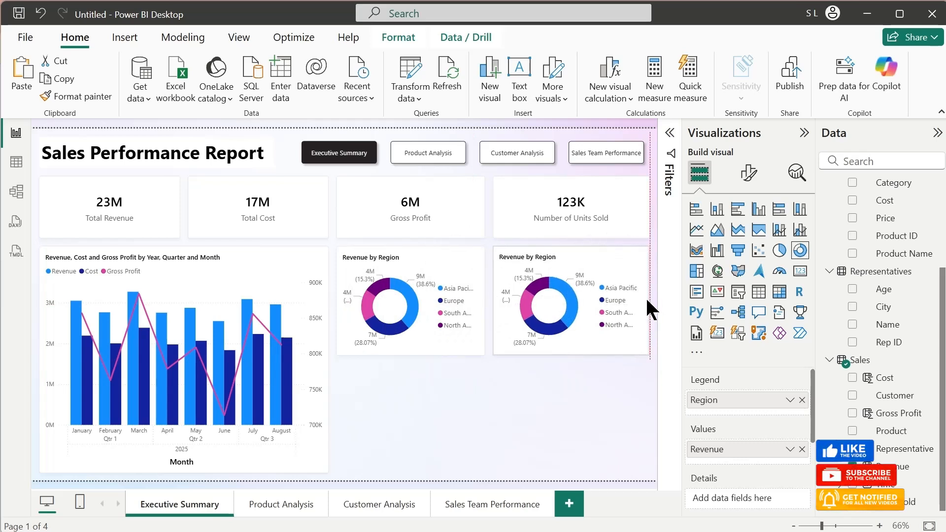
# - Make the copied donut break Revenue down by product Category instead of Region
pyautogui.click(802, 400)
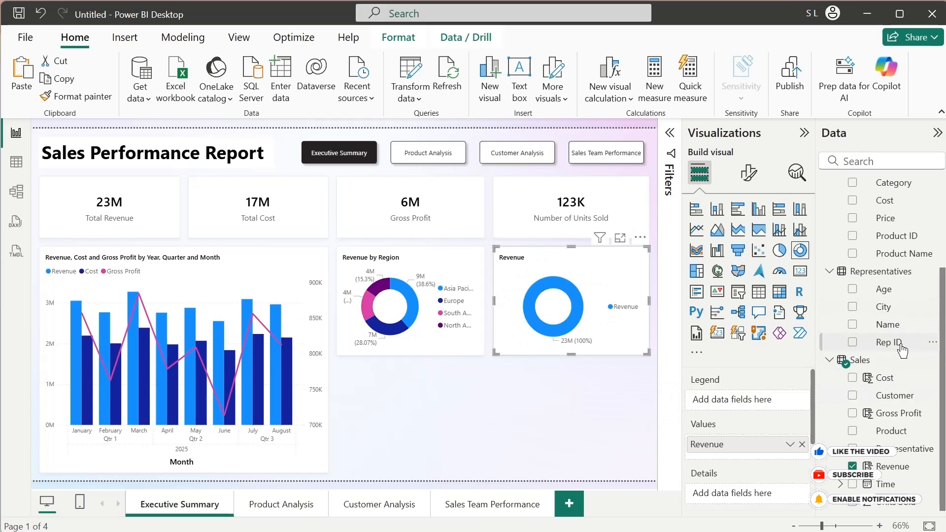
pyautogui.moveTo(941, 379); pyautogui.dragTo(941, 268)
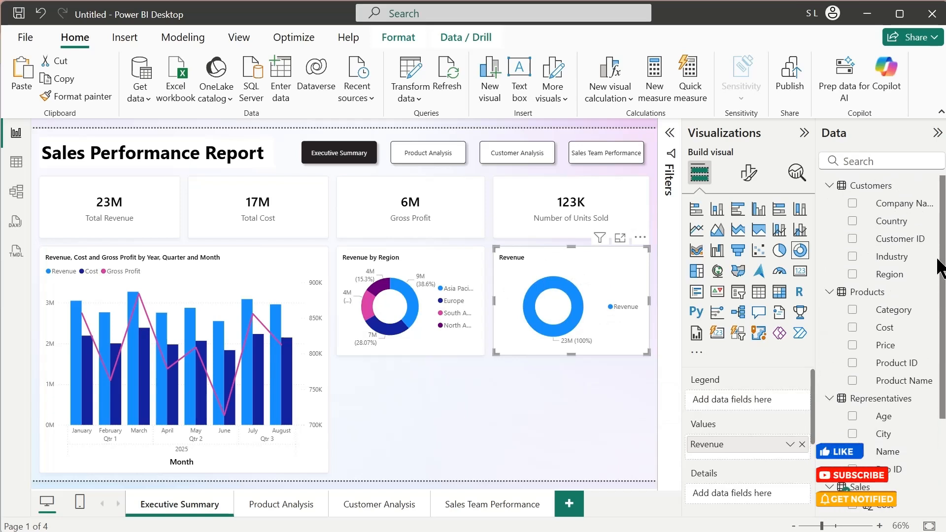
pyautogui.moveTo(915, 322); pyautogui.dragTo(761, 402)
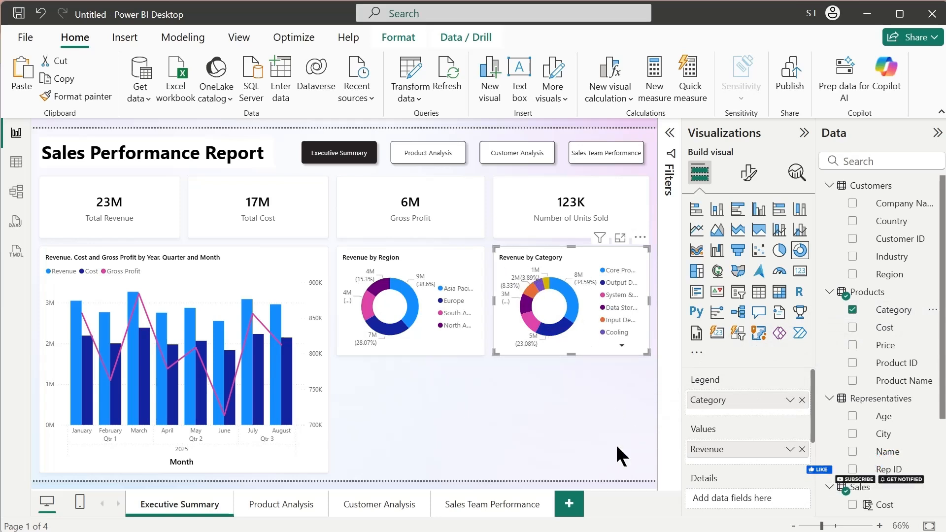
pyautogui.click(559, 429)
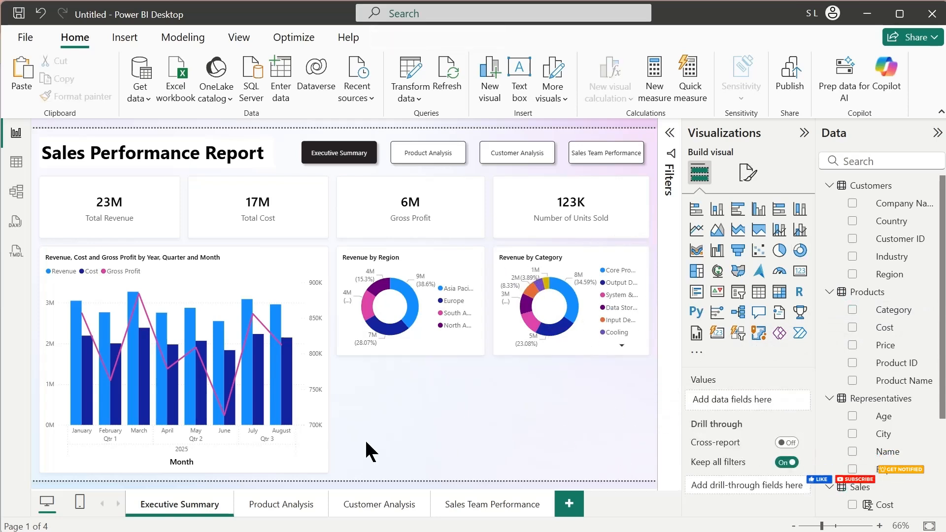
# - Duplicate the Revenue by Category donut, place the copy beneath the two donuts and widen it to span both
pyautogui.click(566, 350)
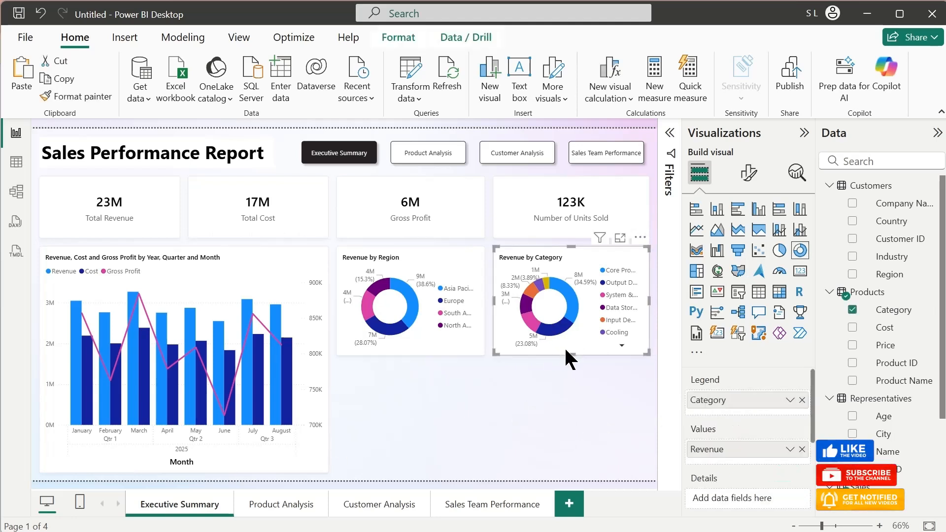
pyautogui.hotkey('ctrl', 'c')
pyautogui.hotkey('ctrl', 'v')
pyautogui.moveTo(562, 350); pyautogui.dragTo(398, 465)
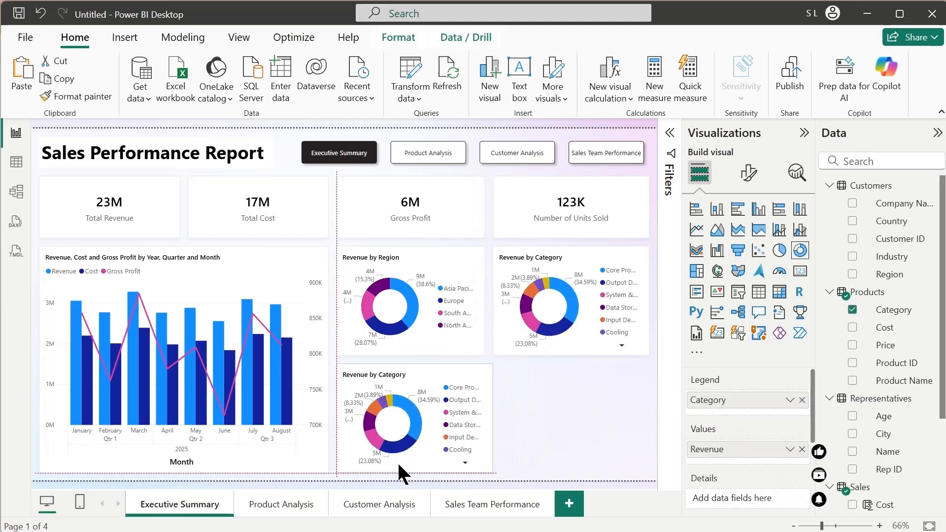
pyautogui.moveTo(492, 416); pyautogui.dragTo(646, 424)
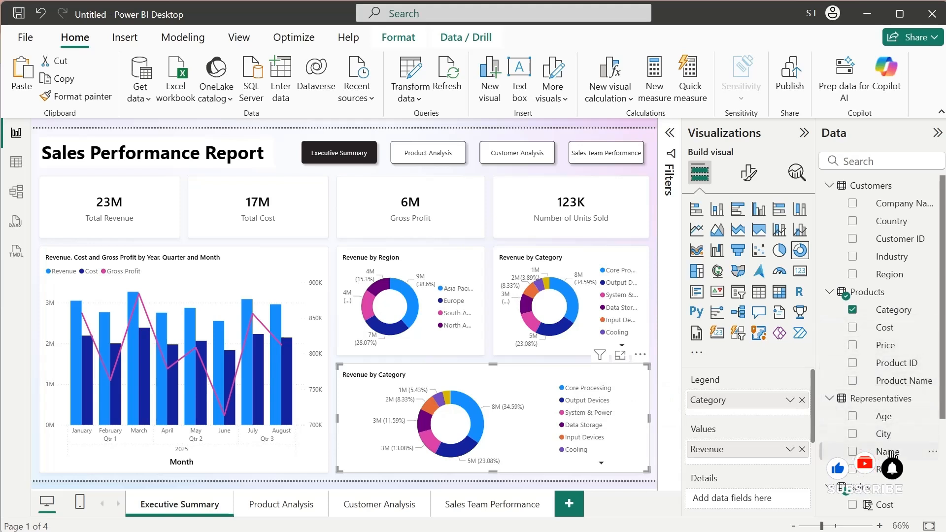
# - Break the wide chart down by representative Name instead of Category and convert it to a stacked column chart
pyautogui.moveTo(891, 453); pyautogui.dragTo(796, 415)
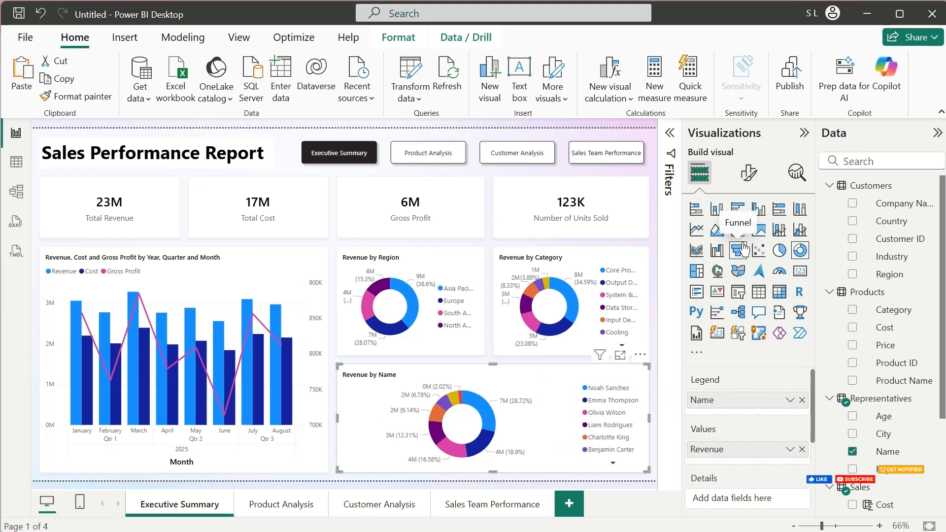
pyautogui.click(716, 215)
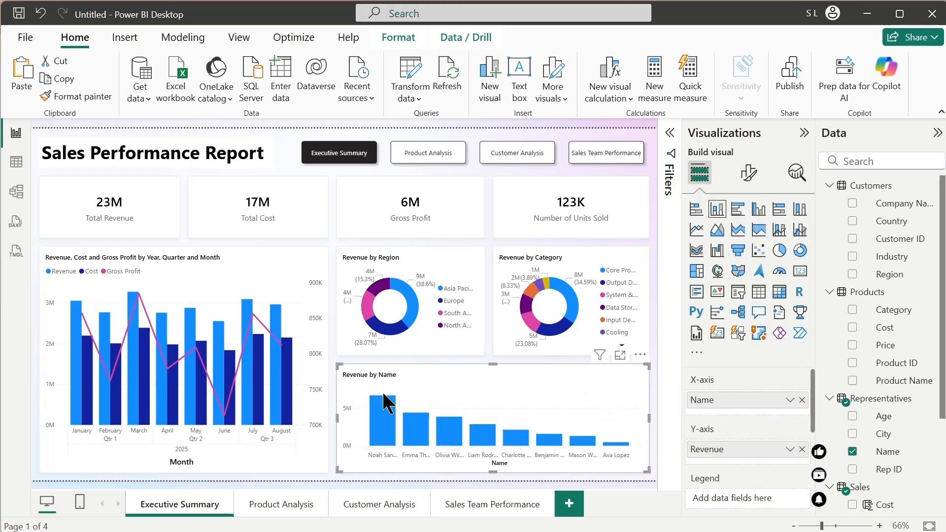
pyautogui.click(648, 485)
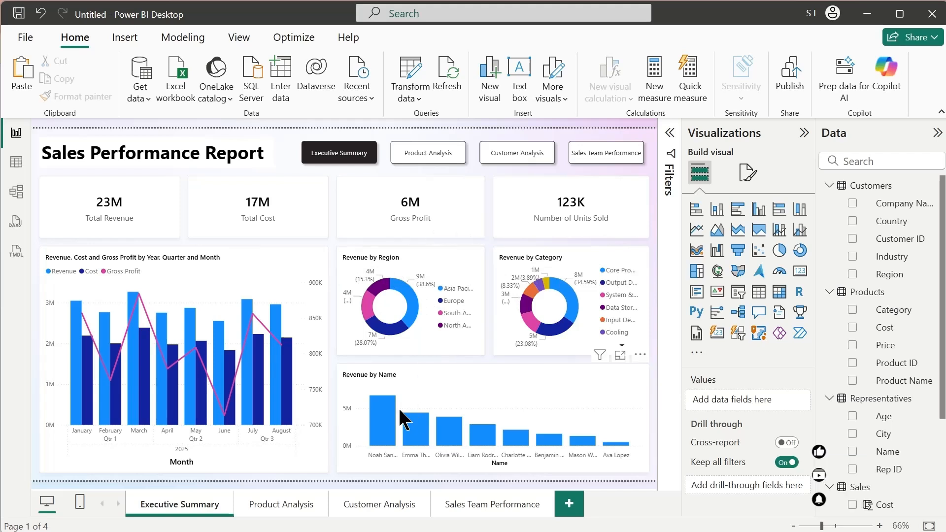
# - Check how highlighting individual representatives in the Revenue by Name chart cross-filters the rest of the page, and clear the highlight
pyautogui.click(387, 428)
pyautogui.click(411, 429)
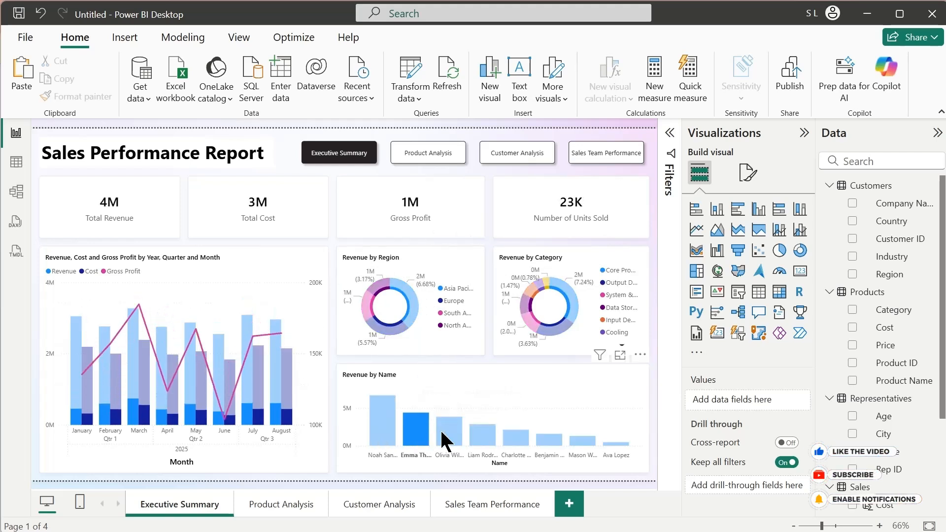
pyautogui.click(439, 428)
pyautogui.click(485, 441)
pyautogui.click(514, 440)
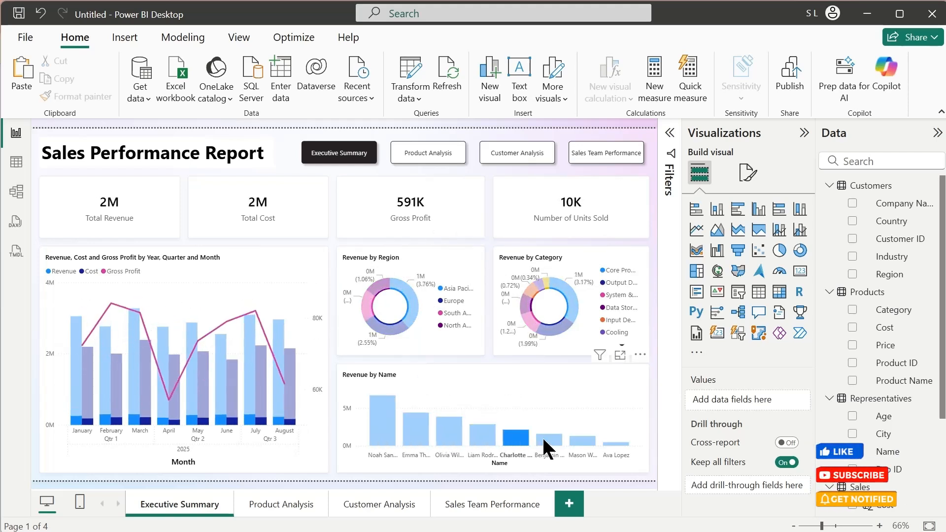
pyautogui.click(549, 439)
pyautogui.click(549, 438)
# - Check how highlighting each region in the Revenue by Region donut cross-filters the page, and clear the highlight
pyautogui.click(410, 310)
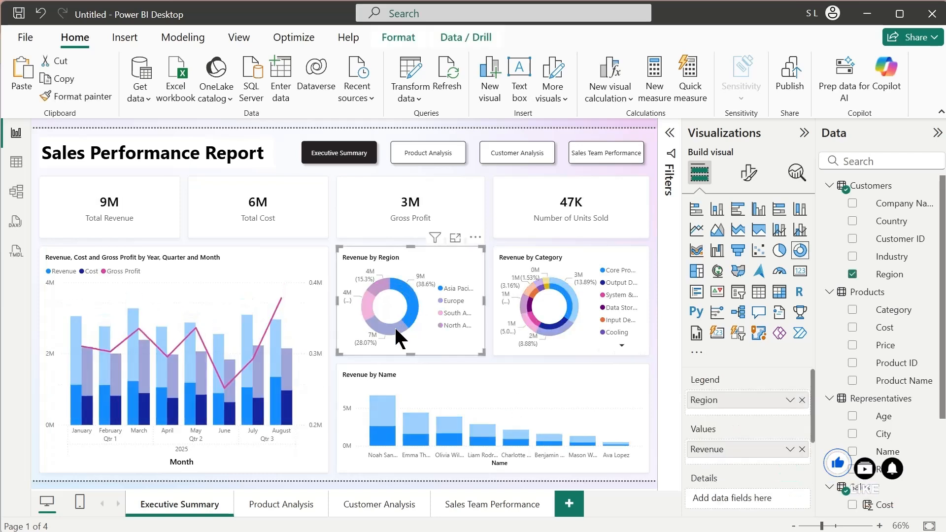
pyautogui.click(394, 327)
pyautogui.click(363, 305)
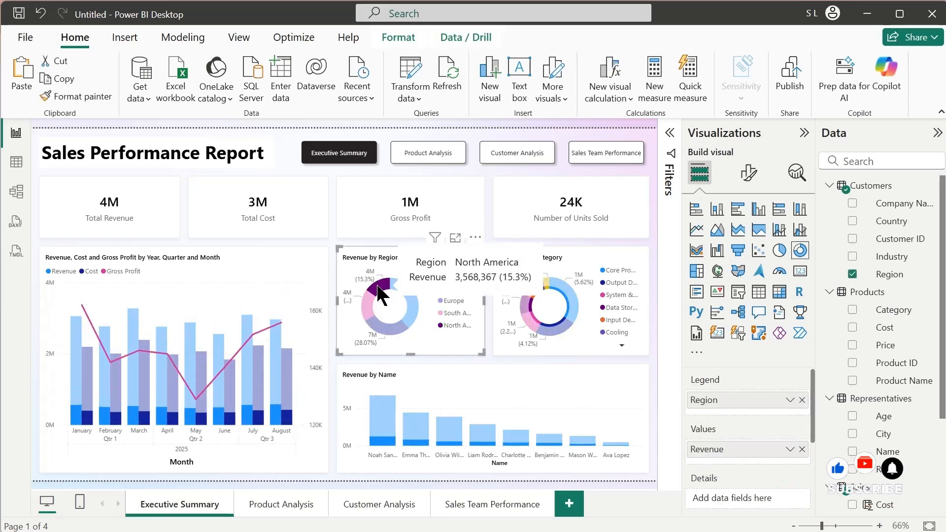
pyautogui.click(383, 286)
pyautogui.click(383, 287)
# - Check how highlighting several product categories in the Revenue by Category donut cross-filters the page, and clear the highlight
pyautogui.click(532, 327)
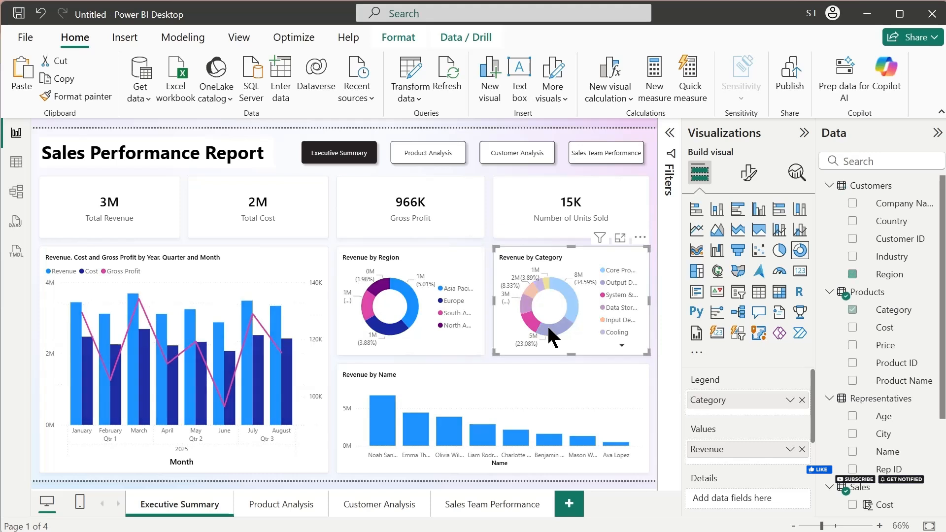
pyautogui.click(549, 328)
pyautogui.click(562, 285)
pyautogui.click(545, 280)
pyautogui.click(543, 280)
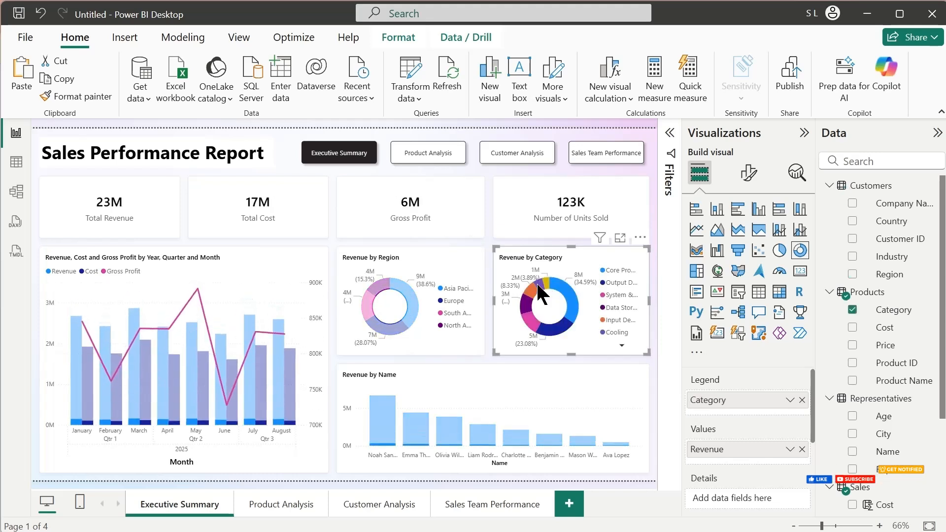
# - Check the cross-filtering from a single month's column in the combo chart, and clear the highlight
pyautogui.click(256, 381)
pyautogui.click(256, 382)
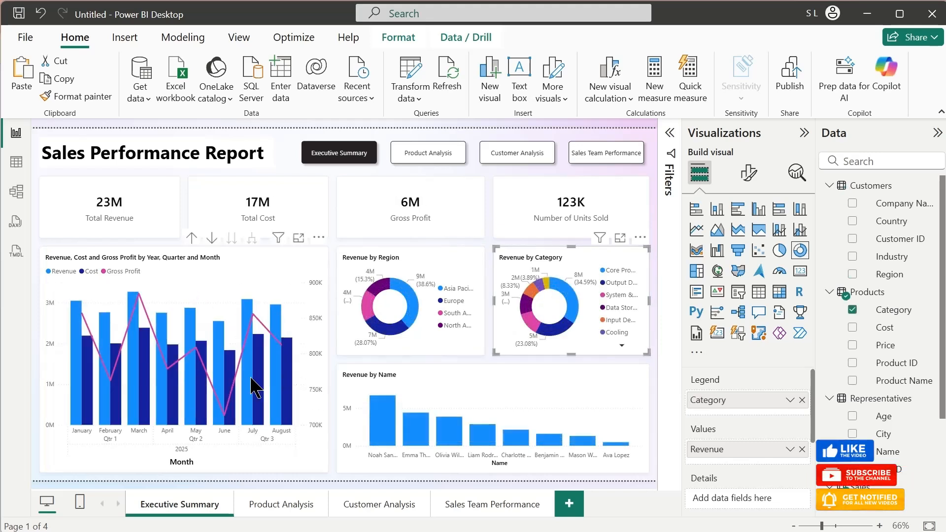
pyautogui.click(249, 389)
pyautogui.click(291, 321)
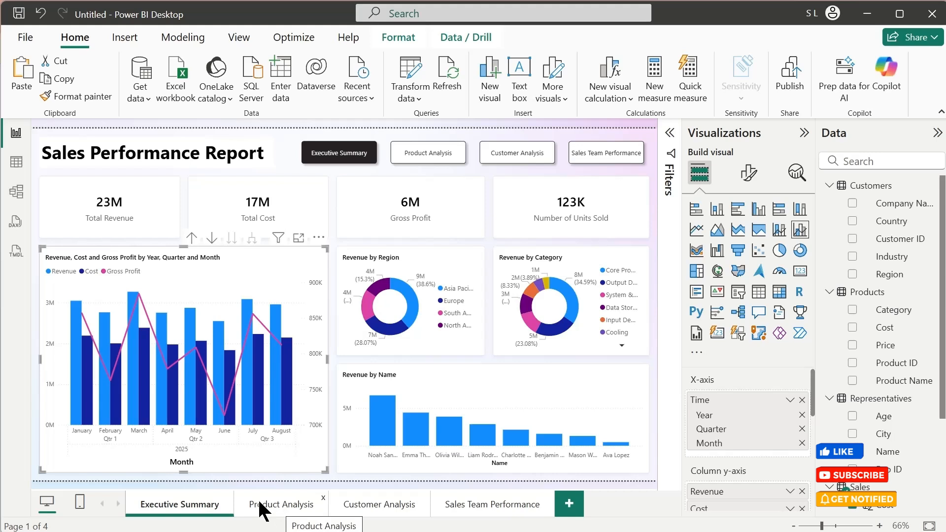
# - Copy the Revenue by Category donut from Executive Summary to the Product Analysis page and enlarge it to fill the left half
pyautogui.click(564, 352)
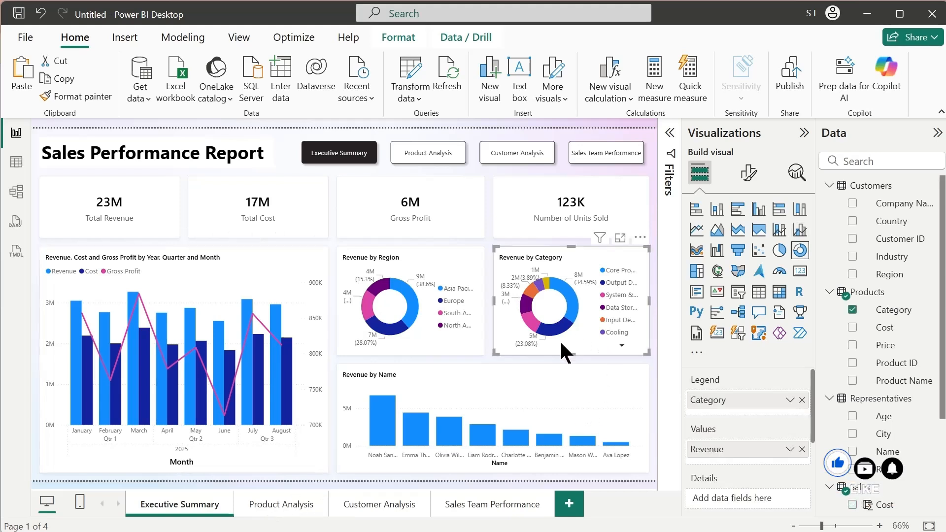
pyautogui.click(278, 504)
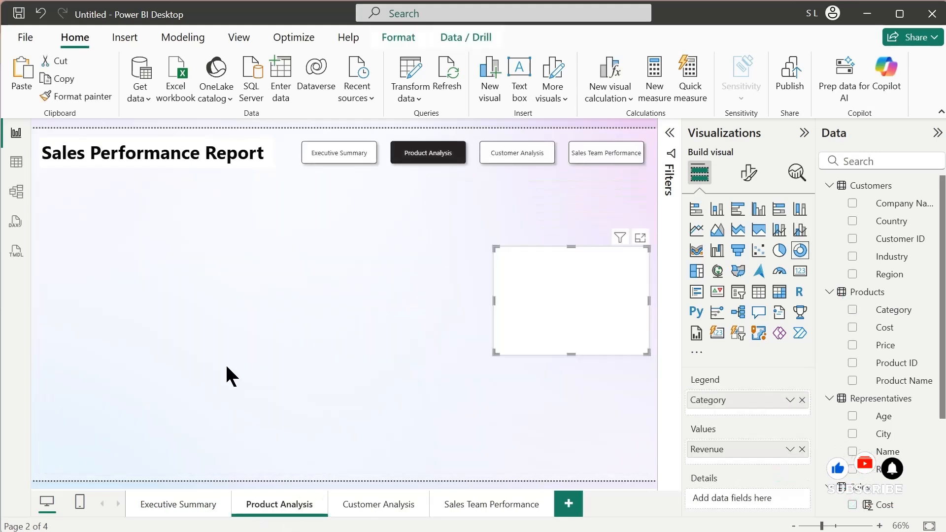
pyautogui.moveTo(593, 346); pyautogui.dragTo(374, 469)
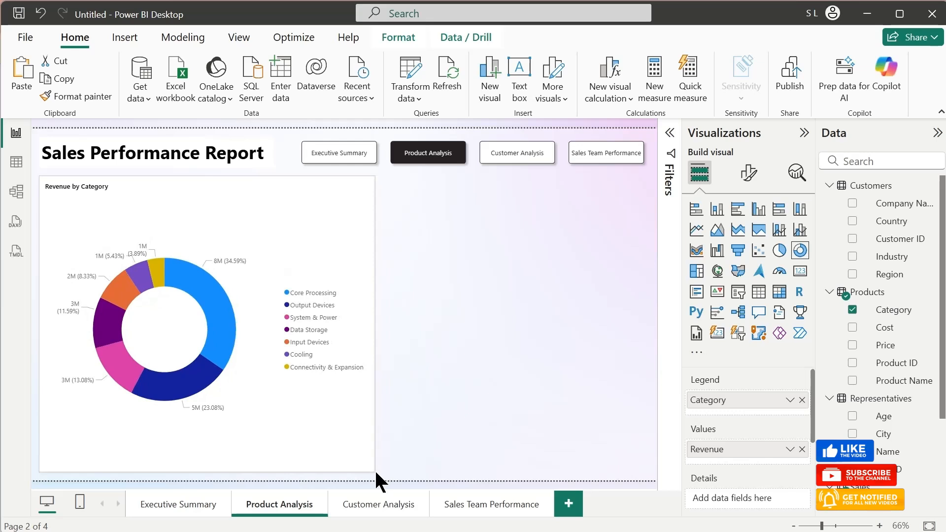
# - Add a line chart beside the donut at full content height, and widen it leftward while narrowing the donut to match
pyautogui.click(402, 355)
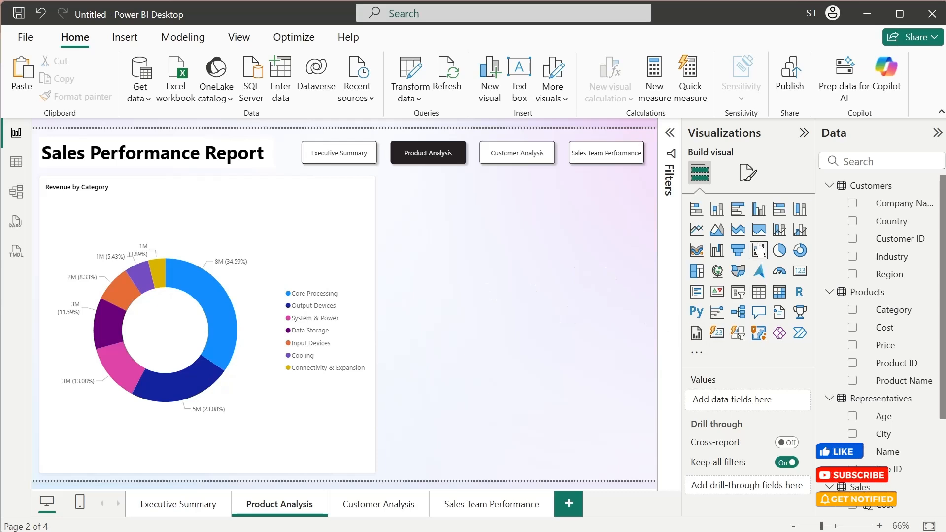
pyautogui.click(695, 231)
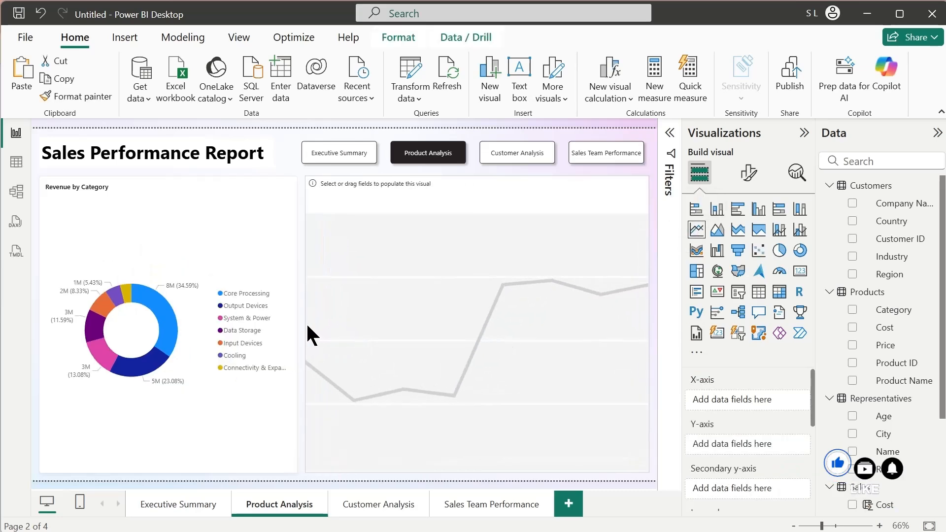
pyautogui.moveTo(307, 324); pyautogui.dragTo(289, 324)
pyautogui.click(237, 325)
pyautogui.click(365, 332)
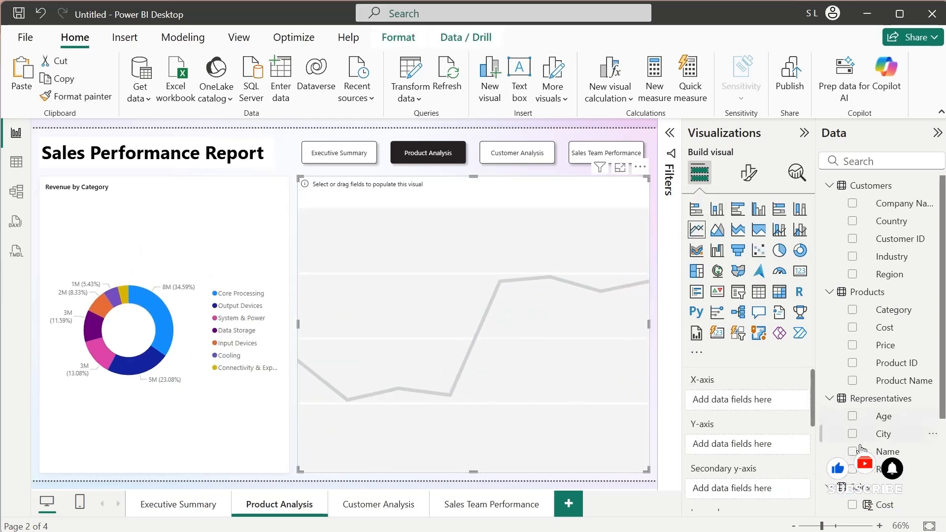
# - Plot Revenue on the Y-axis over Time on the X-axis without the Day level, with product Category as the line chart's legend
pyautogui.scroll(-3, 915, 457)
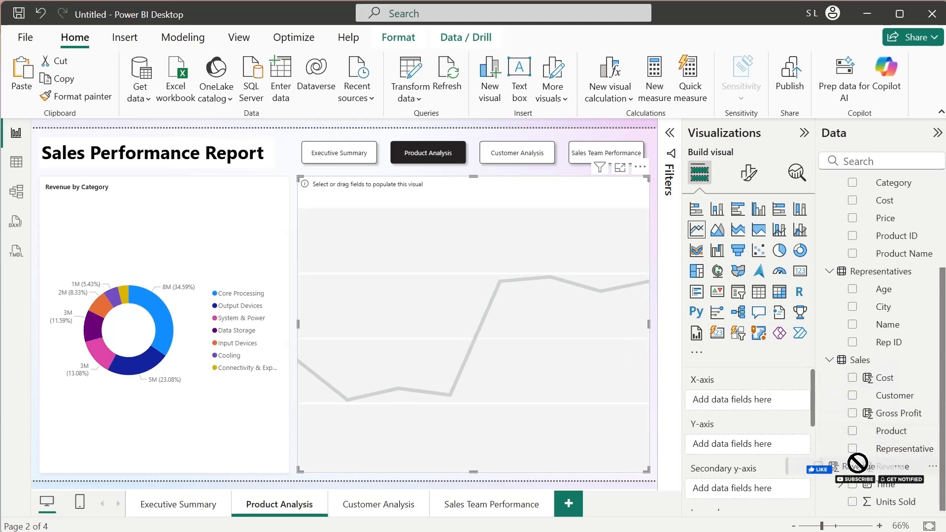
pyautogui.moveTo(857, 463); pyautogui.dragTo(725, 443)
pyautogui.moveTo(876, 484); pyautogui.dragTo(746, 400)
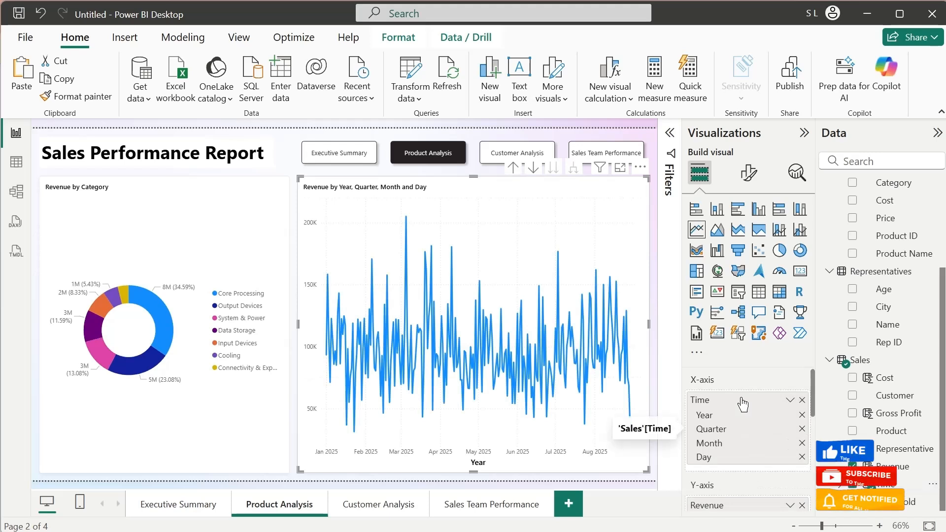
pyautogui.click(802, 456)
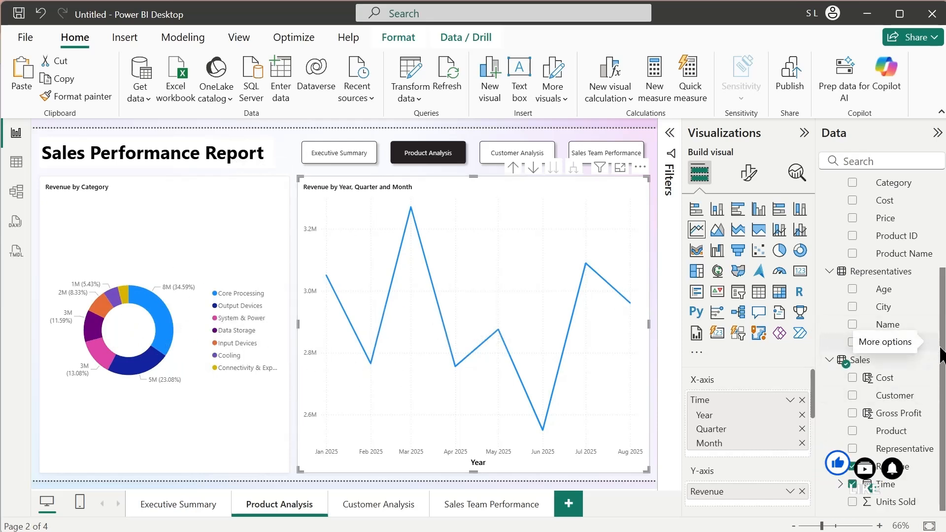
pyautogui.moveTo(941, 353); pyautogui.dragTo(941, 219)
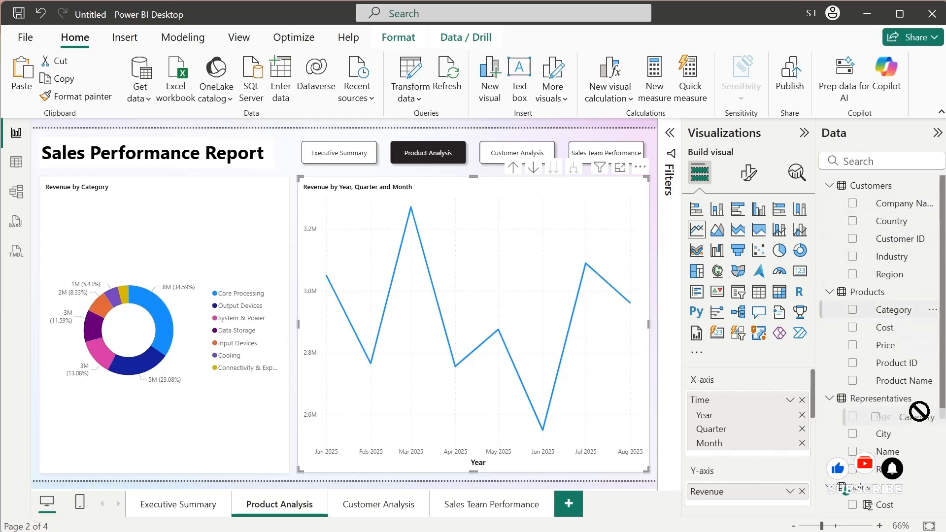
pyautogui.moveTo(919, 410); pyautogui.dragTo(771, 503)
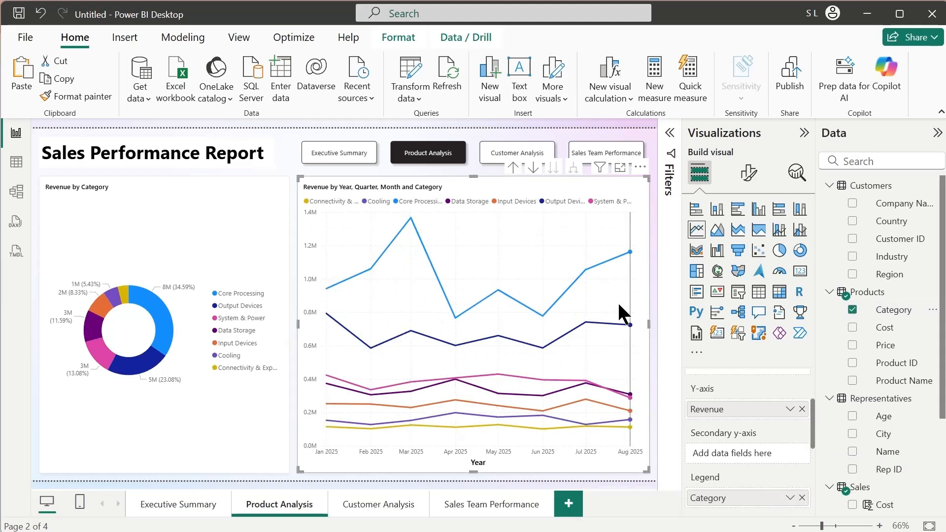
# - Check the line chart's monthly values and how highlighting each product category in the donut filters it, and clear the highlight
pyautogui.moveTo(361, 297)
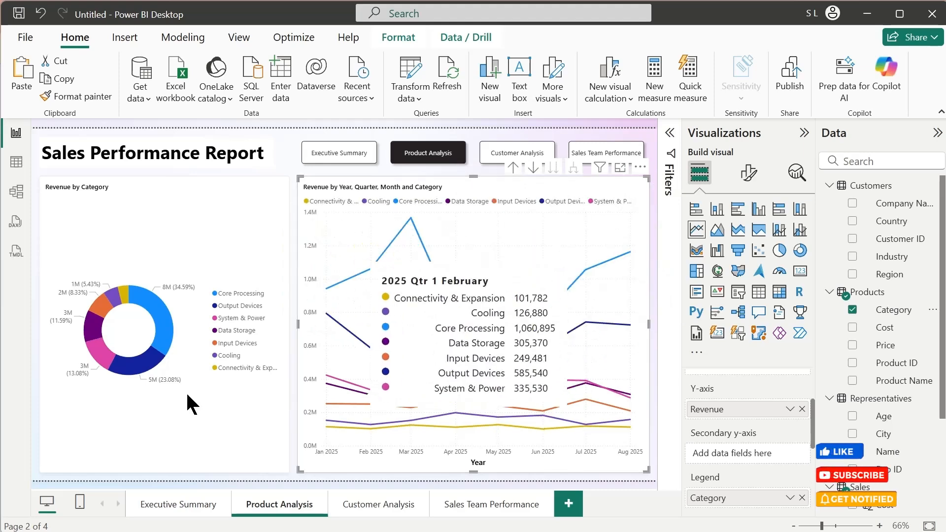
pyautogui.click(148, 366)
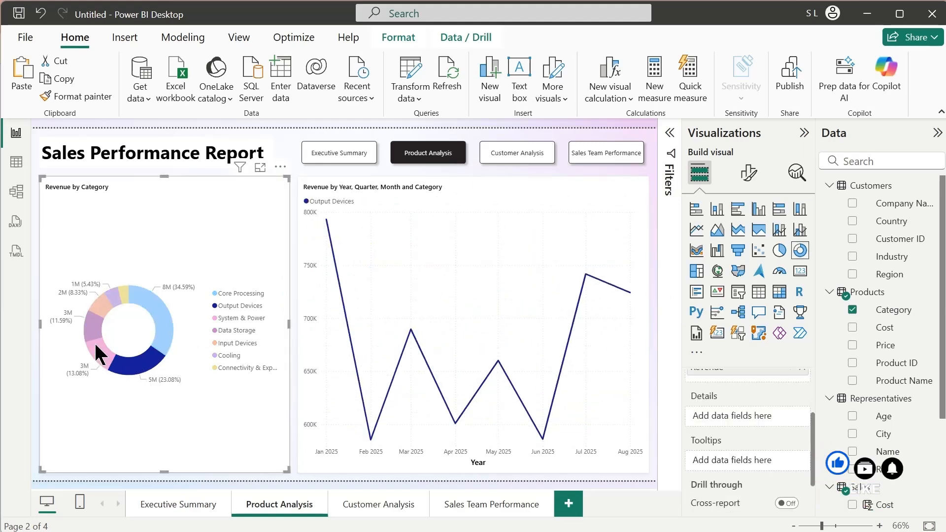
pyautogui.click(93, 341)
pyautogui.click(90, 324)
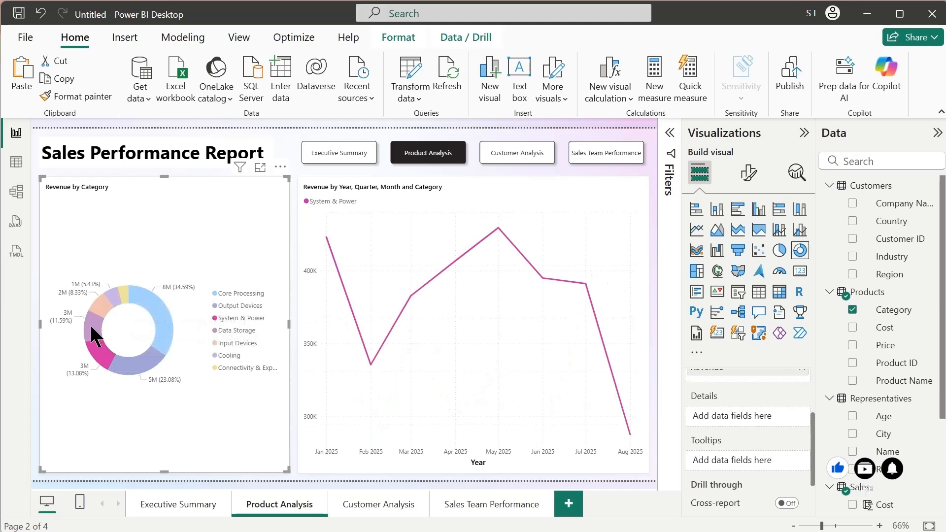
pyautogui.click(102, 301)
pyautogui.click(113, 296)
pyautogui.click(124, 295)
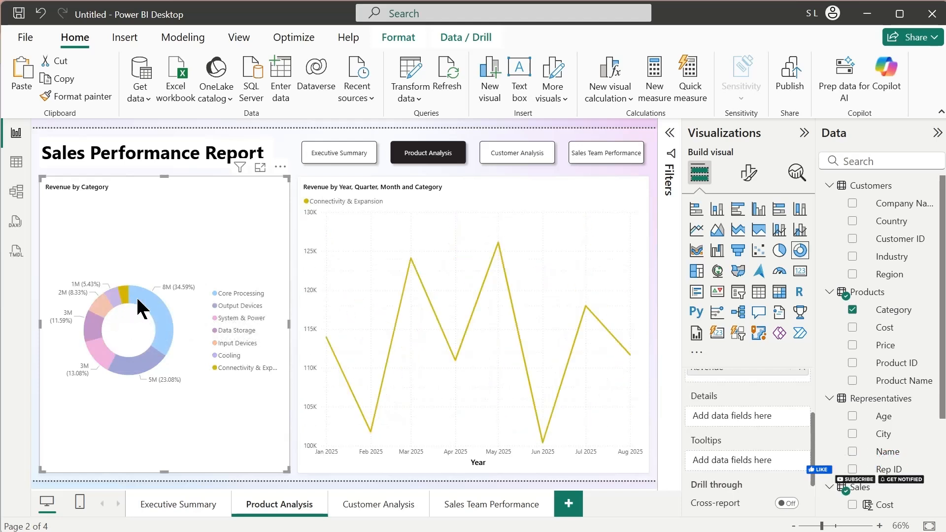
pyautogui.click(163, 315)
pyautogui.click(134, 360)
pyautogui.click(101, 348)
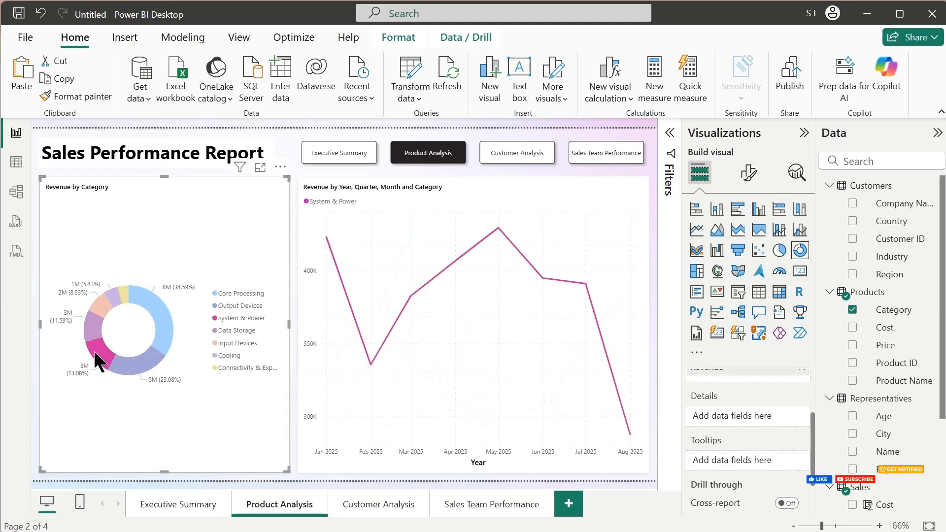
pyautogui.click(272, 420)
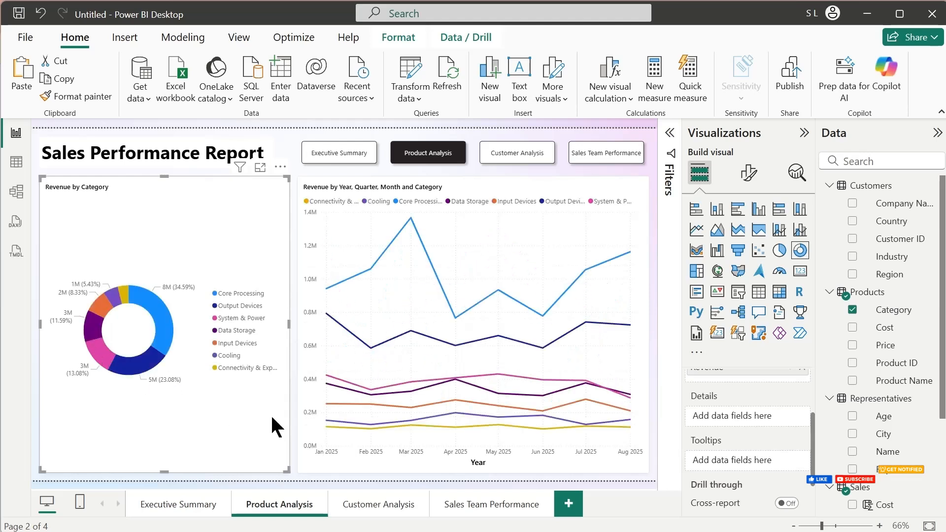
# - Shorten the donut chart to half height, and shrink the line chart to the same size directly below it
pyautogui.click(453, 468)
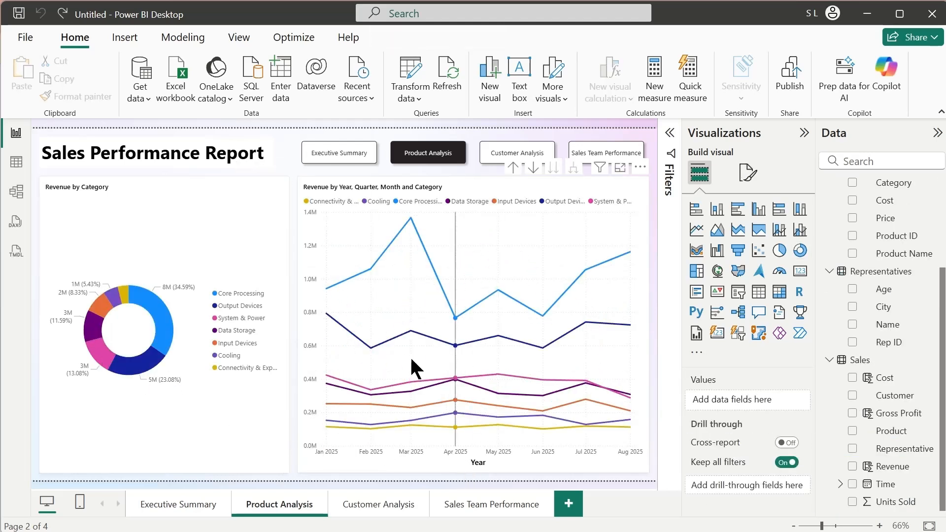
pyautogui.click(191, 450)
pyautogui.moveTo(161, 469); pyautogui.dragTo(179, 315)
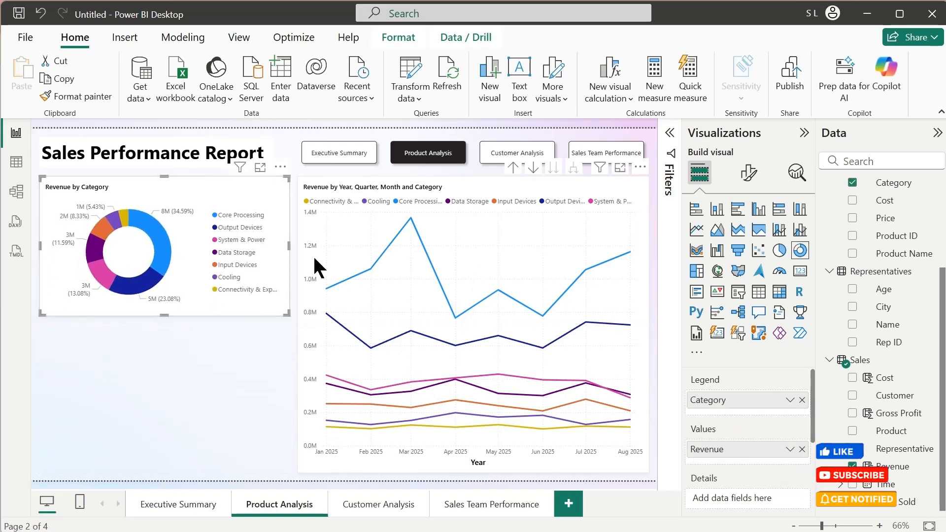
pyautogui.click(462, 189)
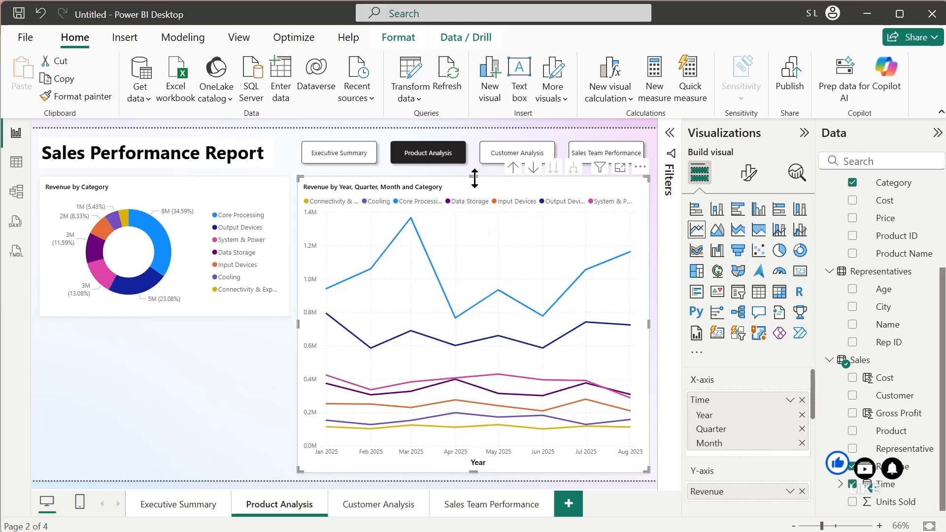
pyautogui.moveTo(474, 179); pyautogui.dragTo(241, 337)
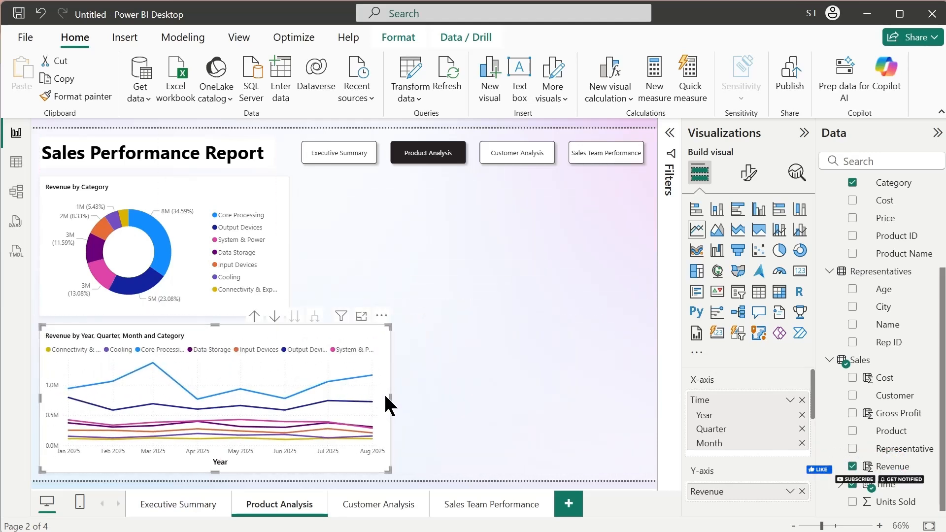
pyautogui.moveTo(390, 397); pyautogui.dragTo(292, 396)
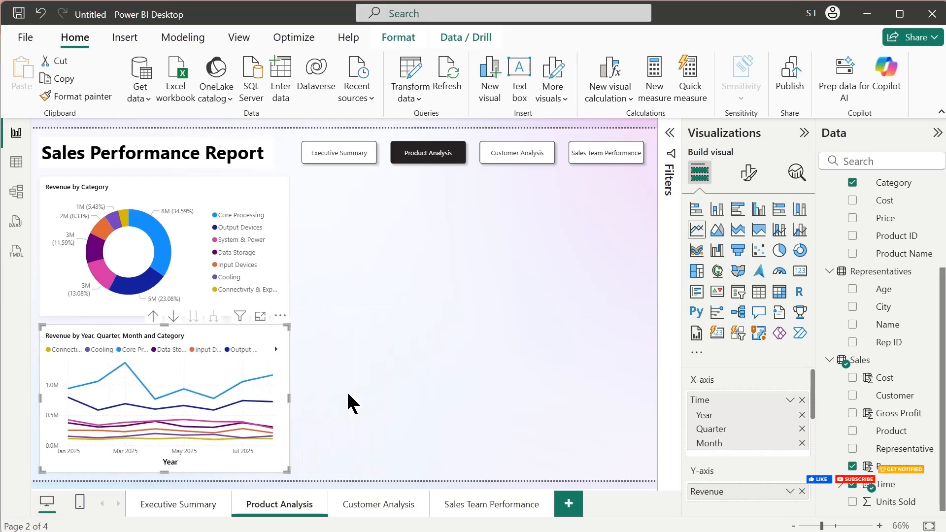
# - Add a stacked bar chart filling the empty area beside the donut and line charts at full content height
pyautogui.click(512, 335)
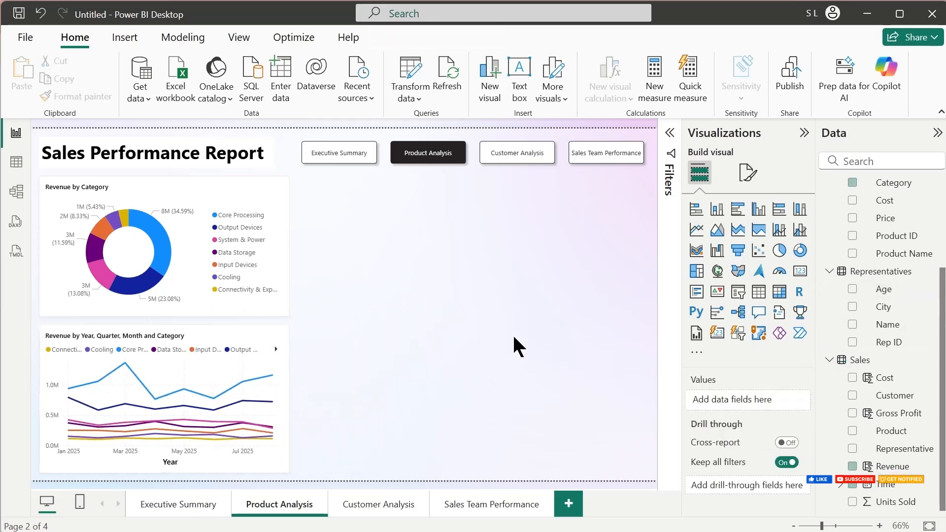
pyautogui.click(695, 214)
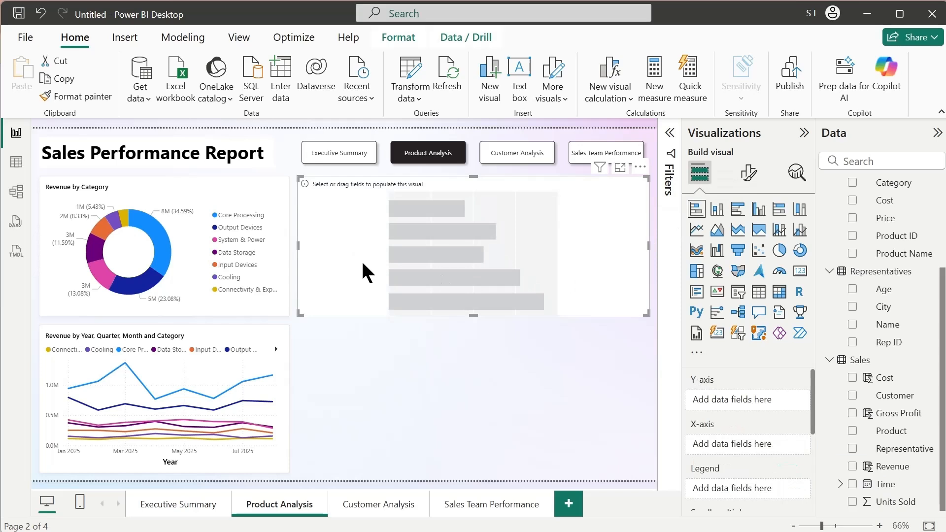
pyautogui.moveTo(451, 456); pyautogui.dragTo(450, 471)
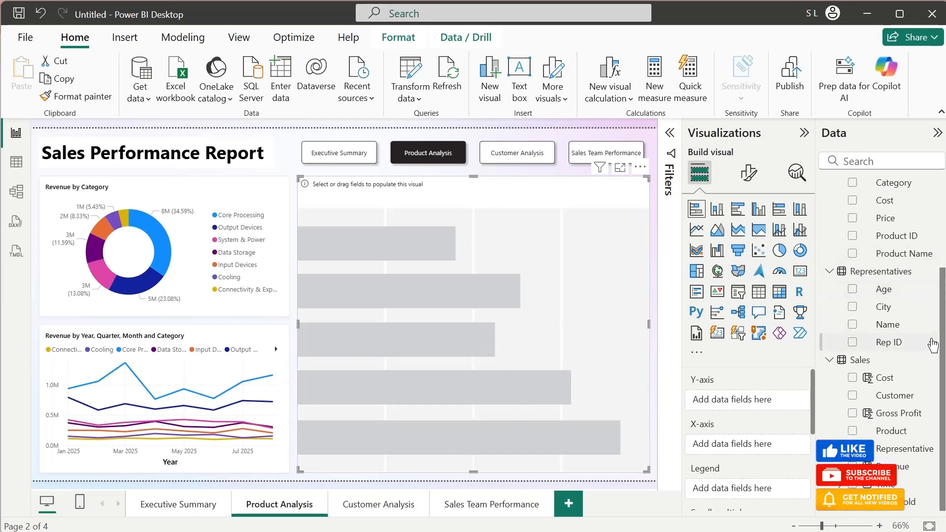
# - Populate the stacked bar chart with Product Name on the Y-axis and Revenue on the X-axis
pyautogui.moveTo(893, 257); pyautogui.dragTo(768, 400)
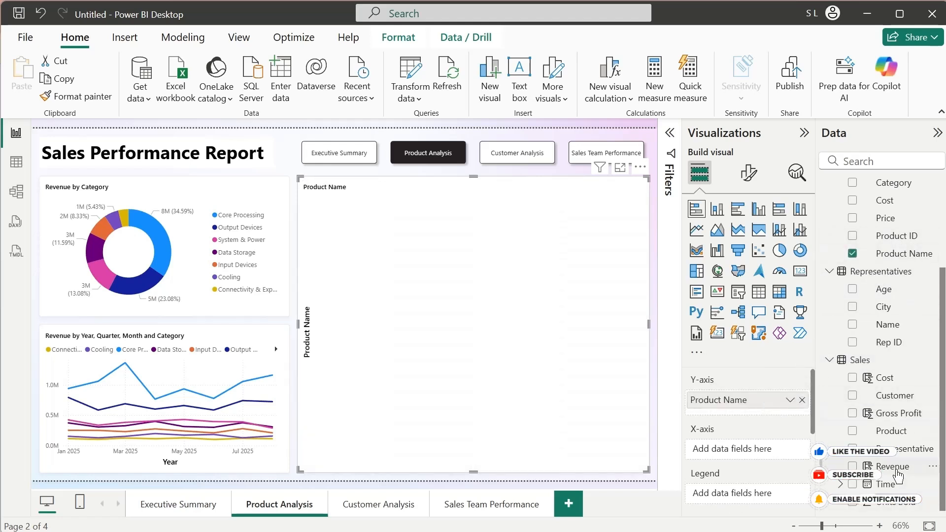
pyautogui.moveTo(898, 476); pyautogui.dragTo(541, 445)
pyautogui.press('Return')
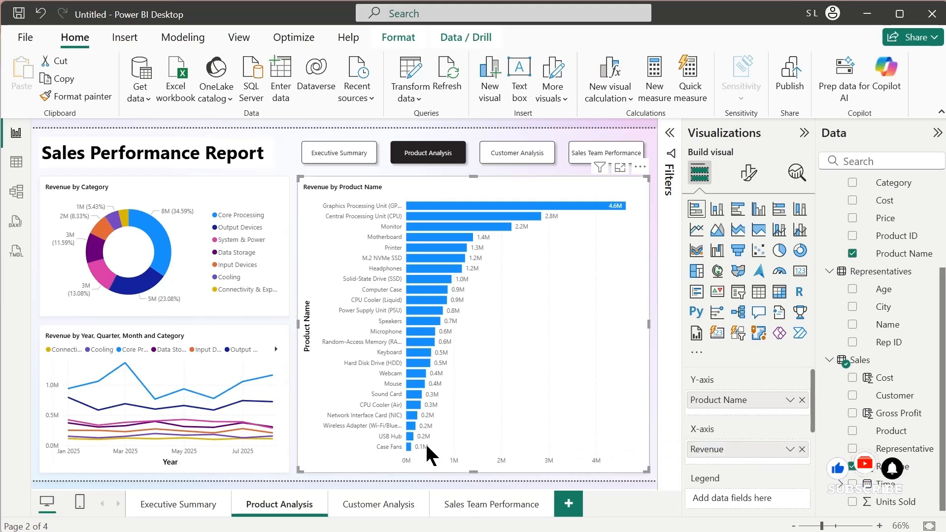
# - Check how highlighting each product category in the donut cross-filters the line chart and the product bar chart, and clear the highlight
pyautogui.click(116, 283)
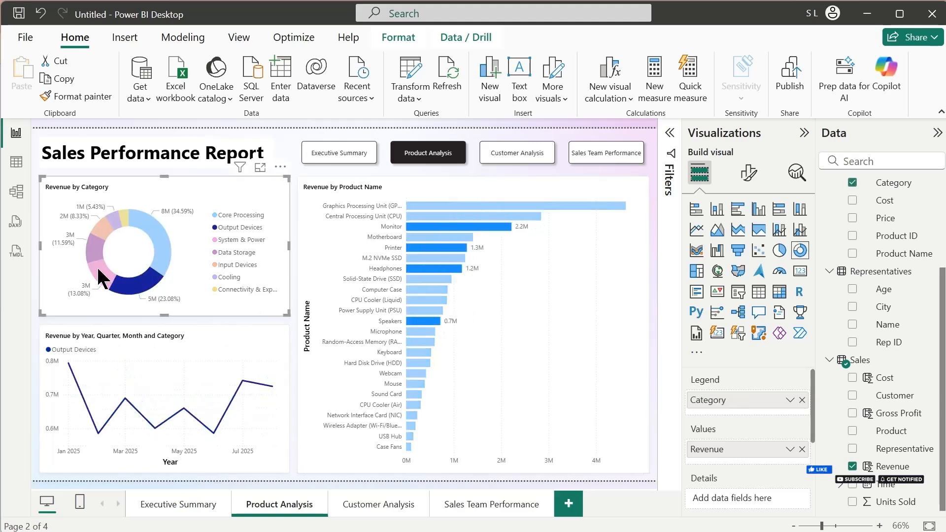
pyautogui.click(98, 268)
pyautogui.click(94, 246)
pyautogui.click(103, 220)
pyautogui.click(114, 218)
pyautogui.click(123, 218)
pyautogui.click(150, 224)
pyautogui.click(150, 225)
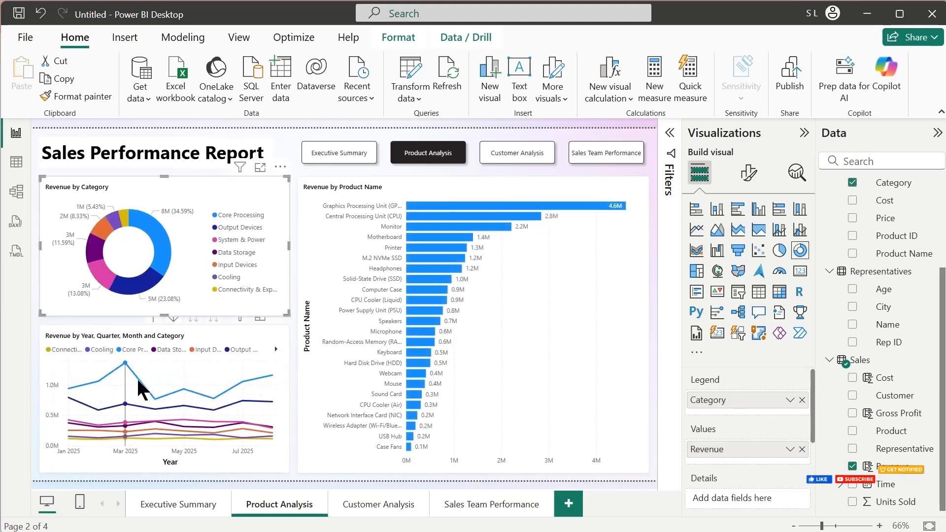
pyautogui.click(212, 401)
pyautogui.click(225, 406)
pyautogui.click(221, 407)
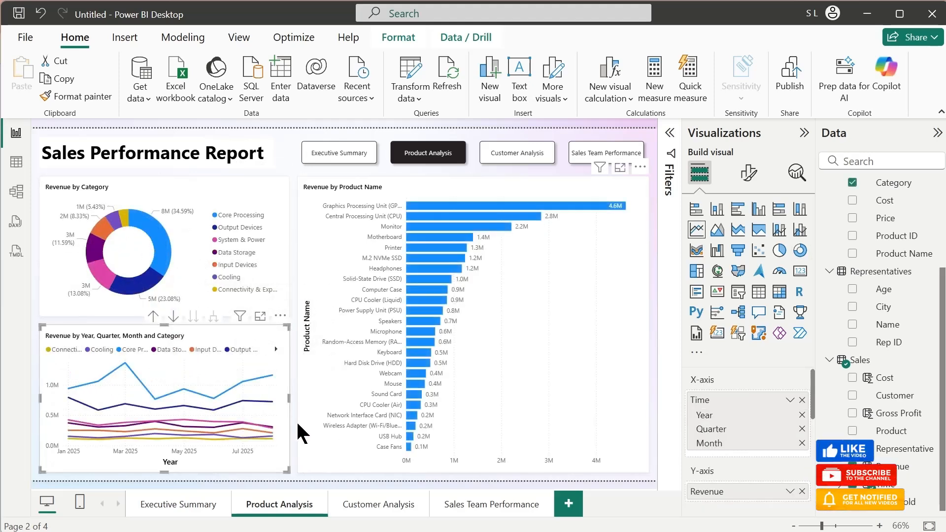
pyautogui.click(299, 424)
pyautogui.click(294, 438)
# - Copy the donut, line and bar charts together from Product Analysis to the Customer Analysis page
pyautogui.click(92, 307)
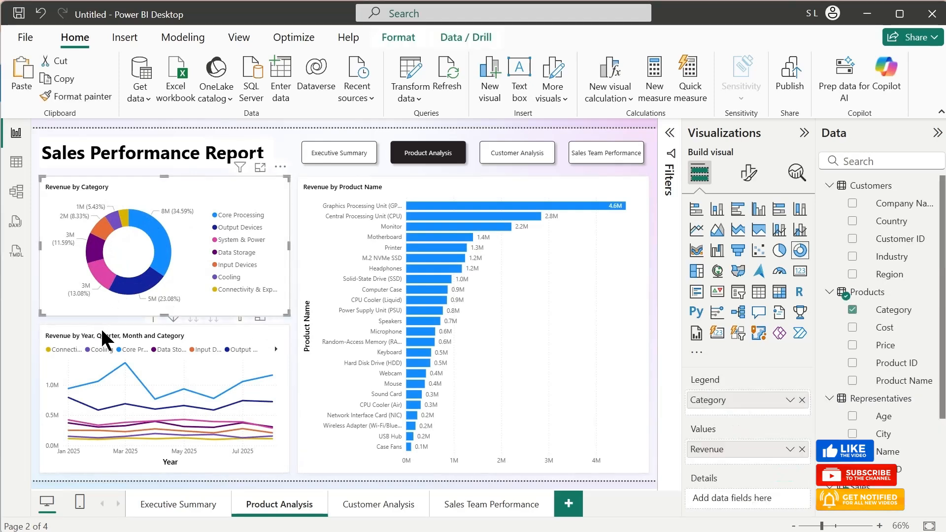
pyautogui.keyDown('ctrl'); pyautogui.click(197, 335); pyautogui.keyUp('ctrl')
pyautogui.keyDown('ctrl'); pyautogui.click(311, 354); pyautogui.keyUp('ctrl')
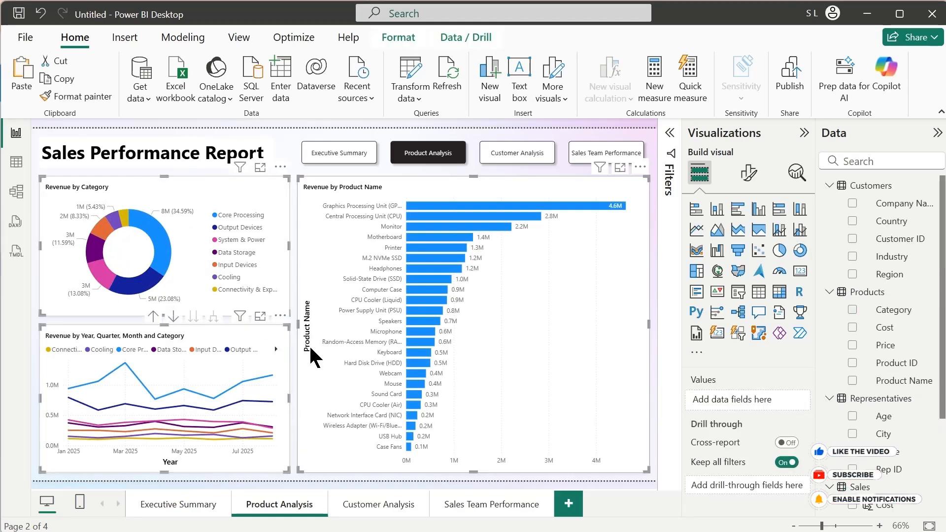
pyautogui.click(366, 504)
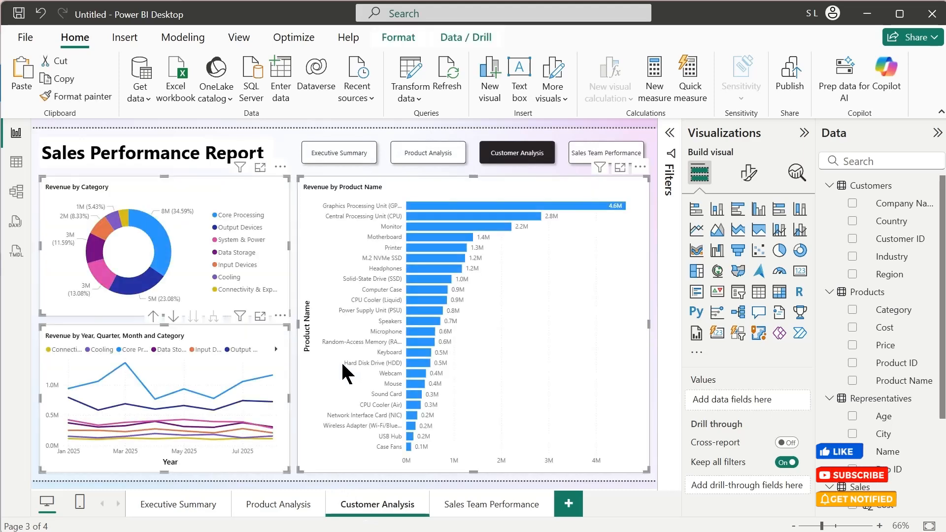
# - Replace Category with the customers' Industry field as the legend of the donut chart on the Customer Analysis page
pyautogui.click(269, 177)
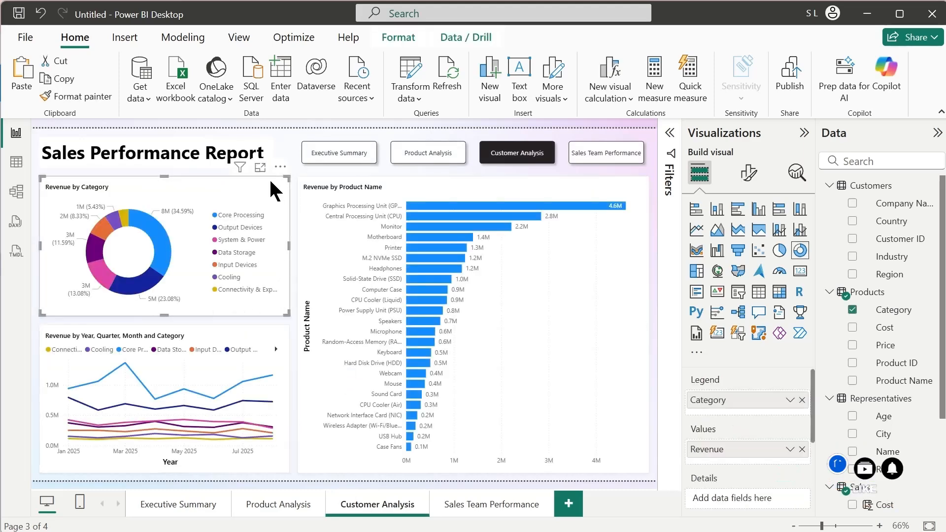
pyautogui.moveTo(775, 411); pyautogui.dragTo(919, 353)
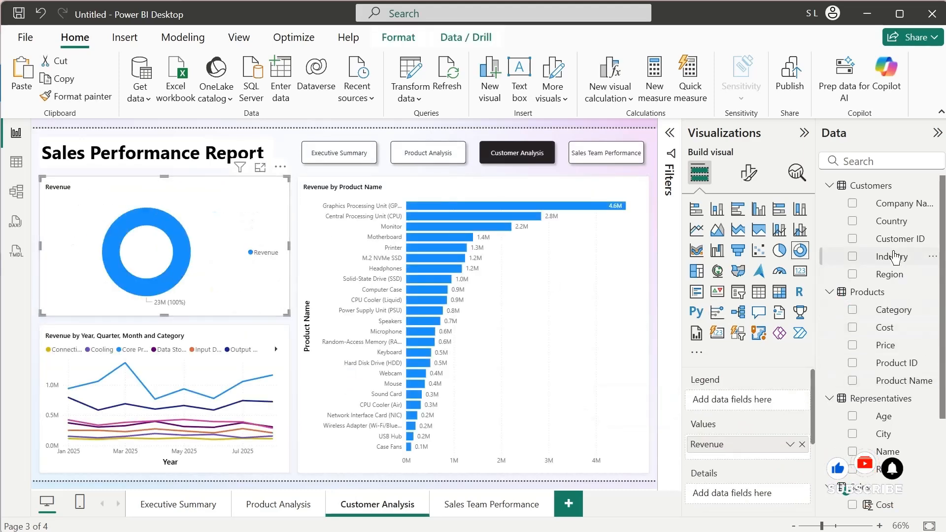
pyautogui.moveTo(894, 258); pyautogui.dragTo(773, 400)
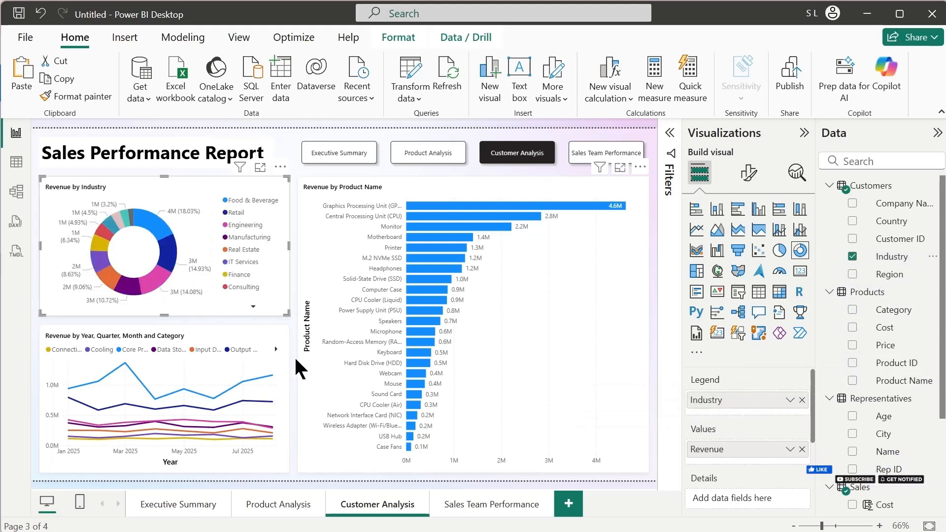
# - Swap the line chart's Category legend for the customers' Industry field
pyautogui.click(278, 330)
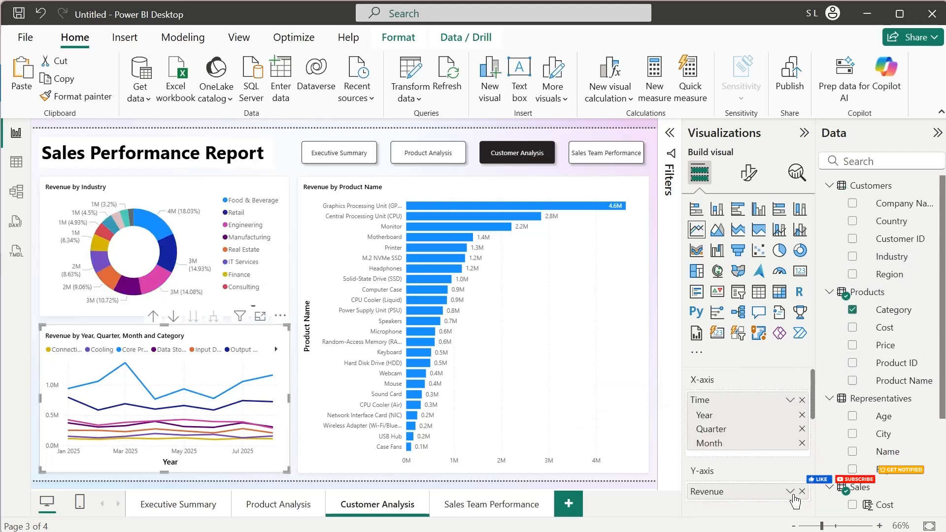
pyautogui.scroll(-3, 796, 470)
pyautogui.click(801, 431)
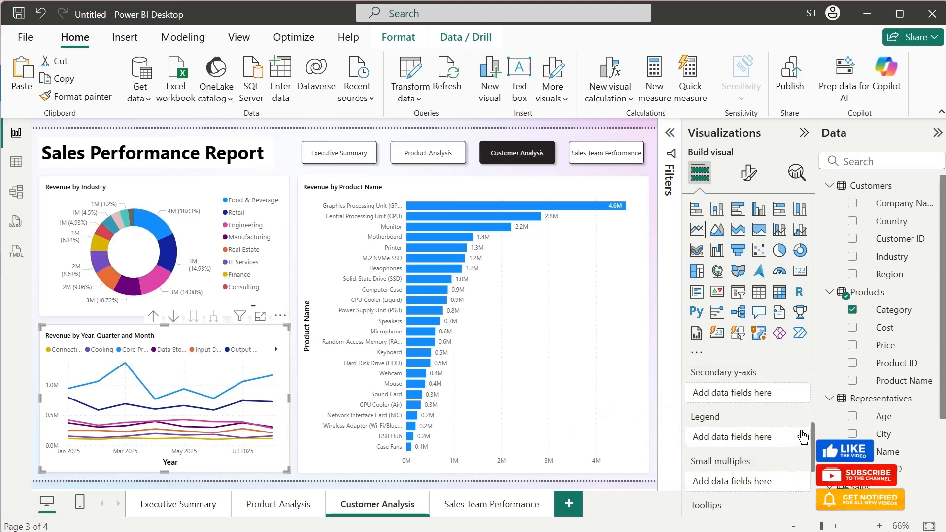
pyautogui.moveTo(901, 265); pyautogui.dragTo(771, 443)
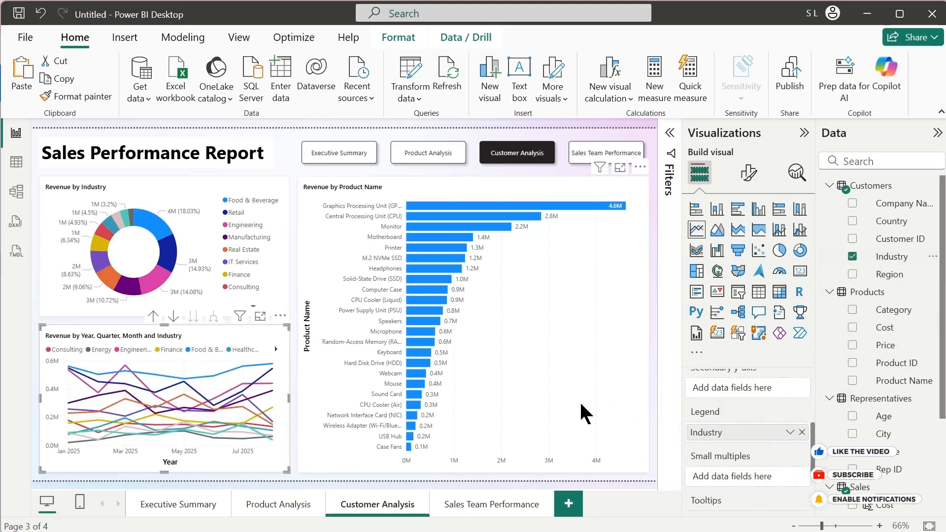
# - Replace Product Name with the customers' Company Name field on the bar chart's Y-axis
pyautogui.click(321, 451)
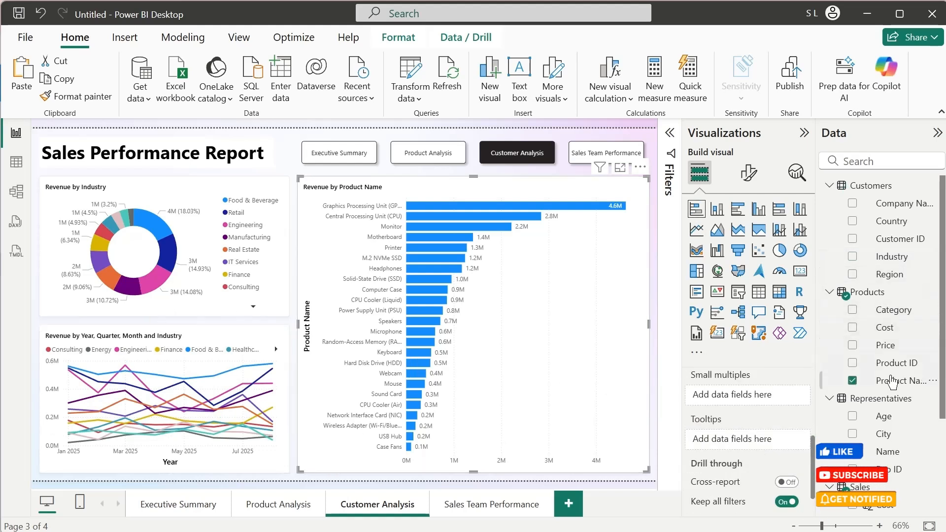
pyautogui.click(851, 381)
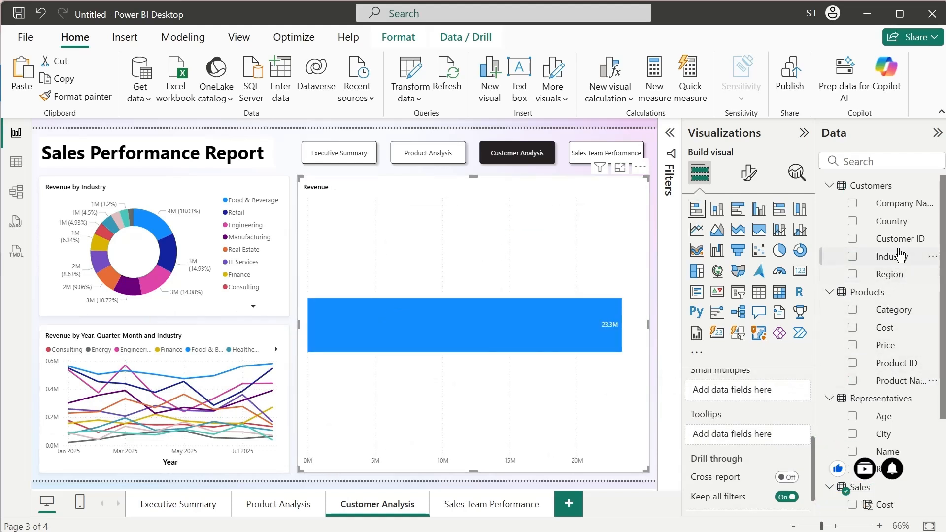
pyautogui.moveTo(851, 318); pyautogui.dragTo(769, 443)
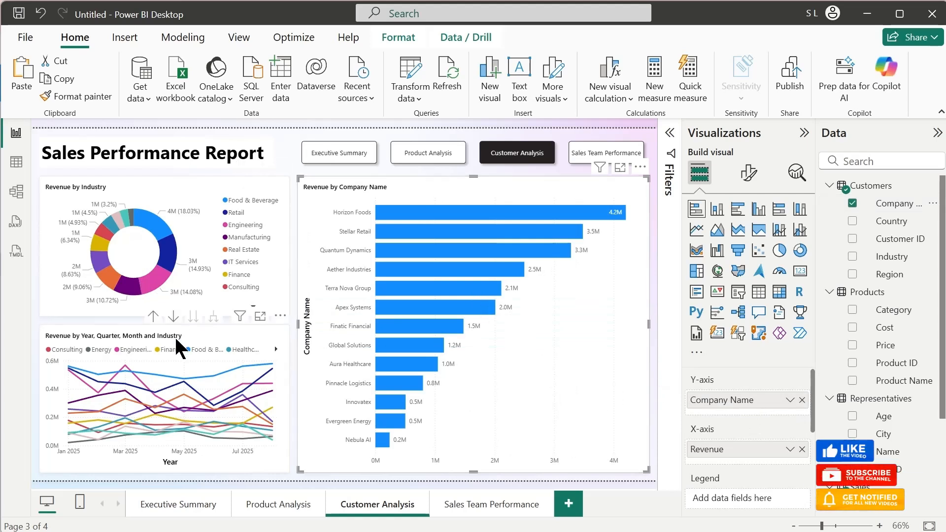
# - Copy the donut and bar charts, without the line chart, from Customer Analysis to the Sales Team Performance page
pyautogui.click(295, 471)
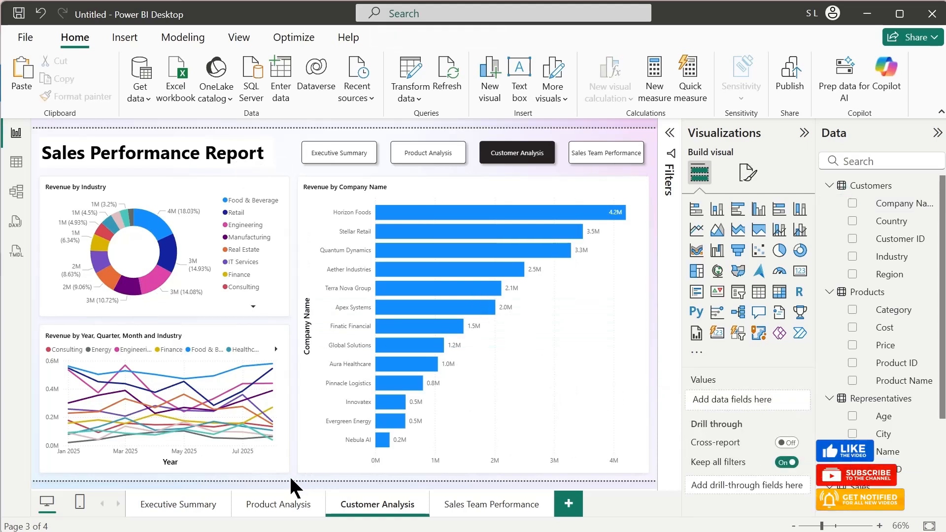
pyautogui.click(226, 312)
pyautogui.click(253, 306)
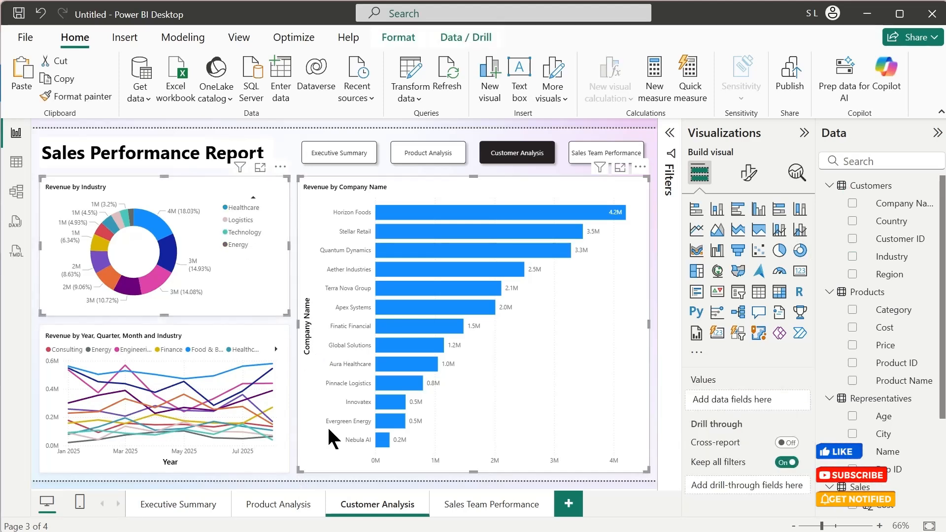
pyautogui.click(488, 508)
pyautogui.hotkey('ctrl', 'v')
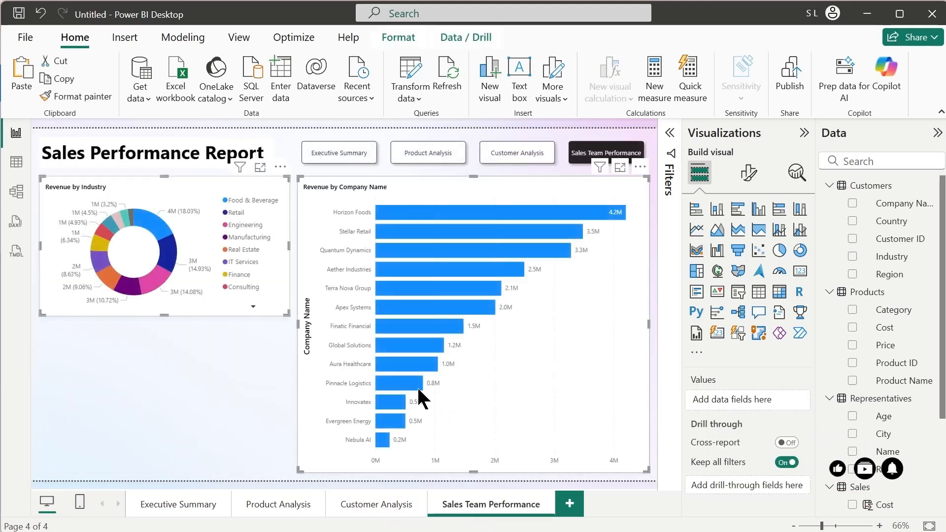
# - Stretch the pasted donut chart down to the bar chart's full height and replace its Industry legend with the representatives' Name field
pyautogui.click(246, 373)
pyautogui.click(169, 317)
pyautogui.moveTo(169, 317); pyautogui.dragTo(182, 470)
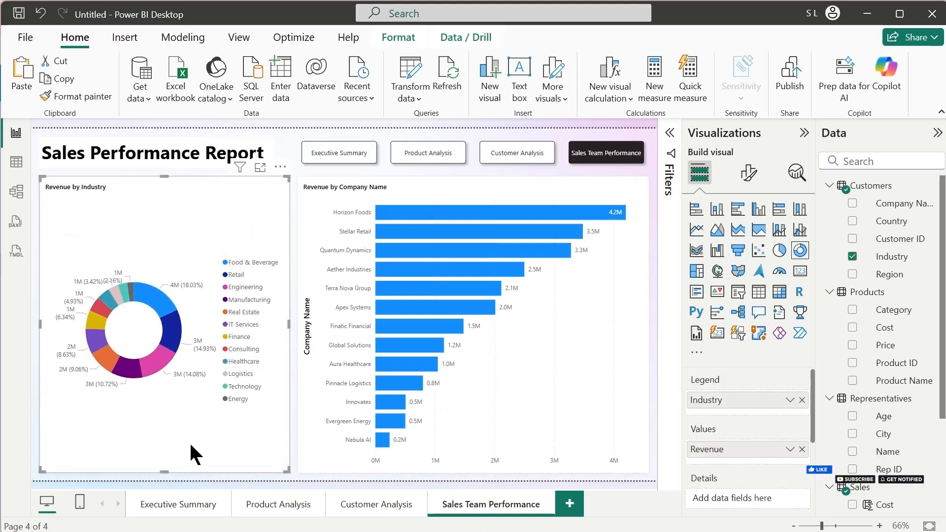
pyautogui.click(802, 400)
pyautogui.moveTo(888, 449); pyautogui.dragTo(759, 401)
# - Replace Company Name with the representatives' Name field on the bar chart's Y-axis on the Sales Team Performance page
pyautogui.click(303, 269)
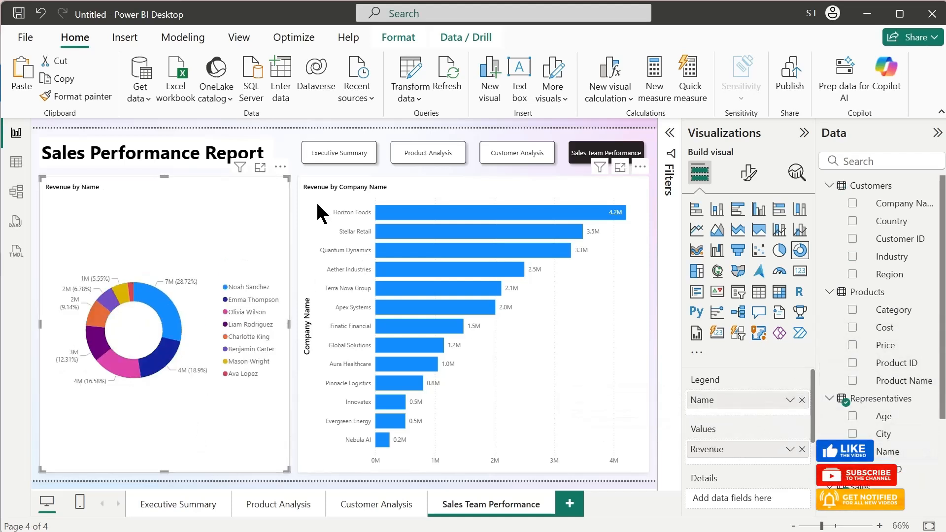
pyautogui.click(802, 456)
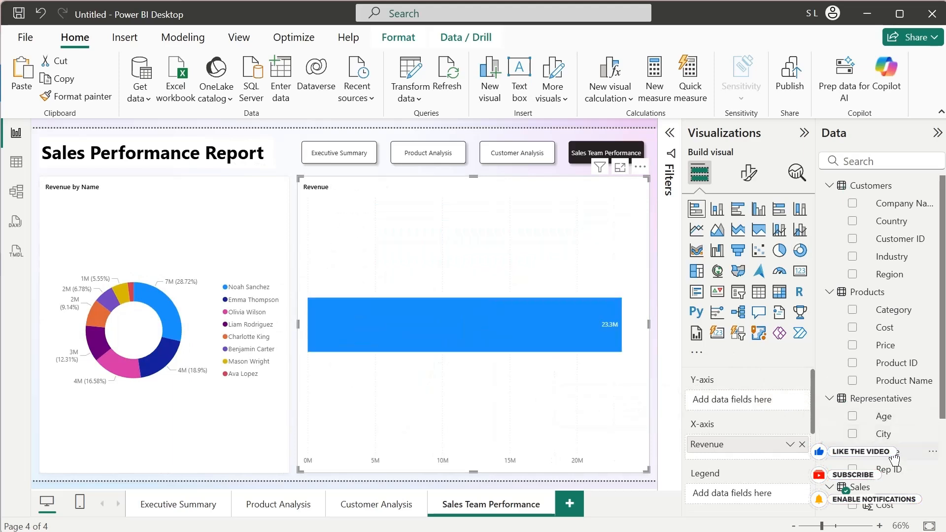
pyautogui.moveTo(894, 457); pyautogui.dragTo(766, 404)
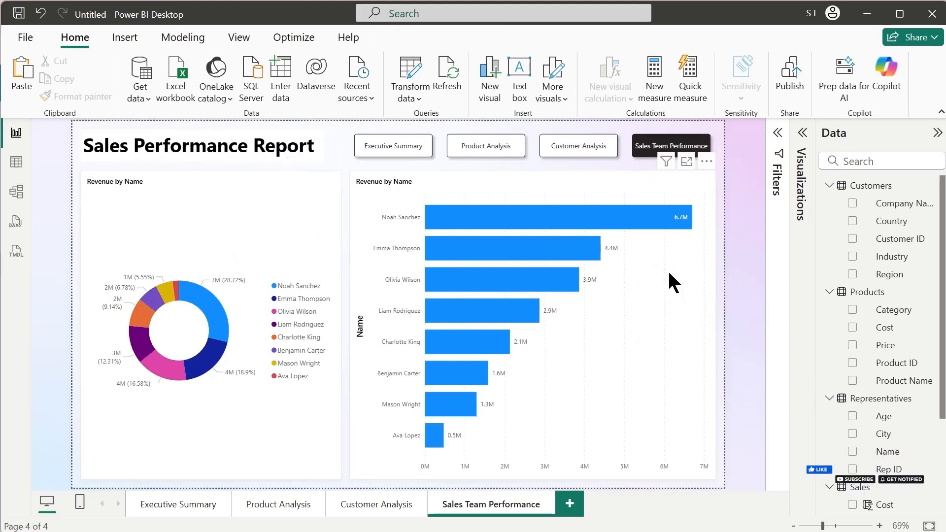
# - Starting from Executive Summary, check the report's page navigation through Product Analysis, Customer Analysis, Sales Team Performance and back to Executive Summary
pyautogui.click(202, 504)
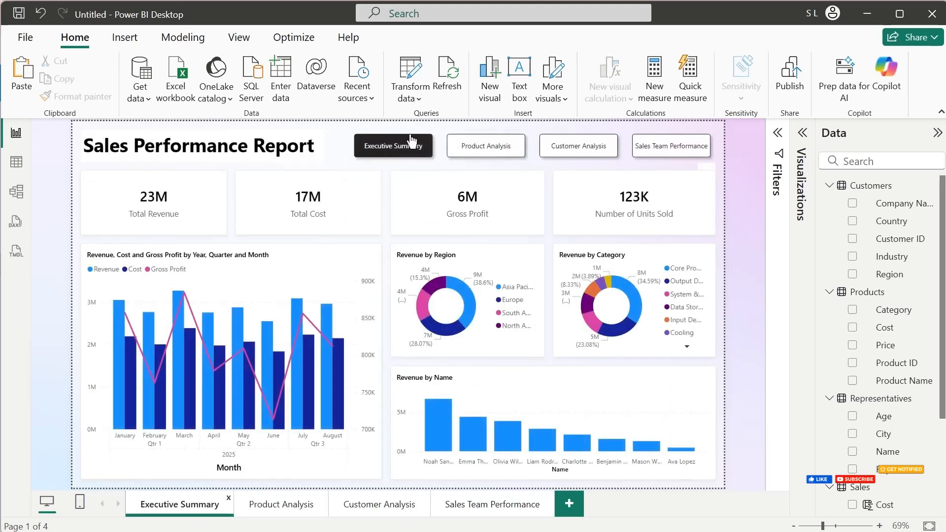
pyautogui.keyDown('ctrl'); pyautogui.click(493, 149); pyautogui.keyUp('ctrl')
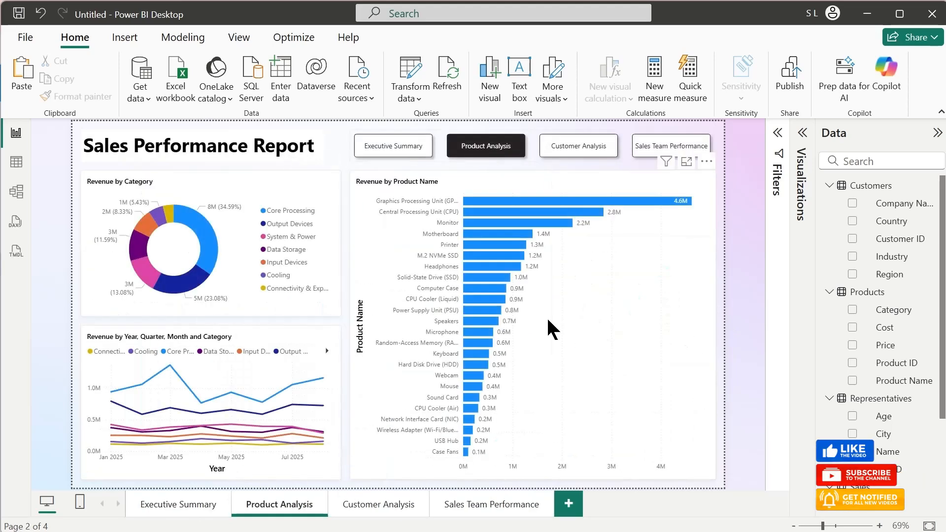
pyautogui.keyDown('ctrl'); pyautogui.click(574, 154); pyautogui.keyUp('ctrl')
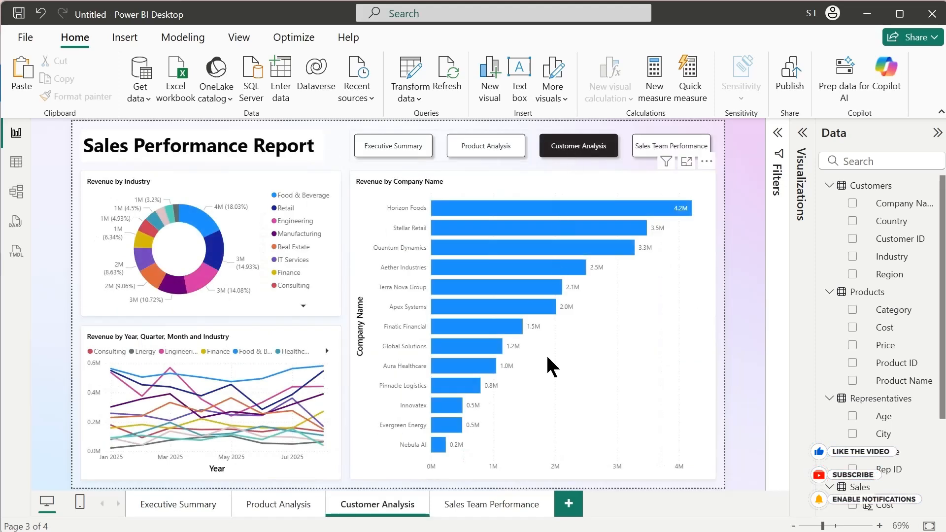
pyautogui.keyDown('ctrl'); pyautogui.click(675, 153); pyautogui.keyUp('ctrl')
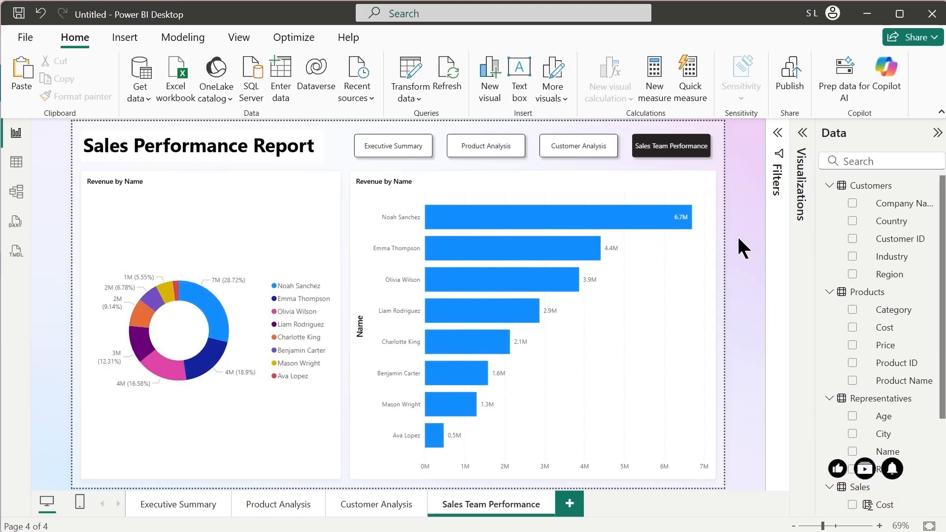
pyautogui.keyDown('ctrl'); pyautogui.click(405, 153); pyautogui.keyUp('ctrl')
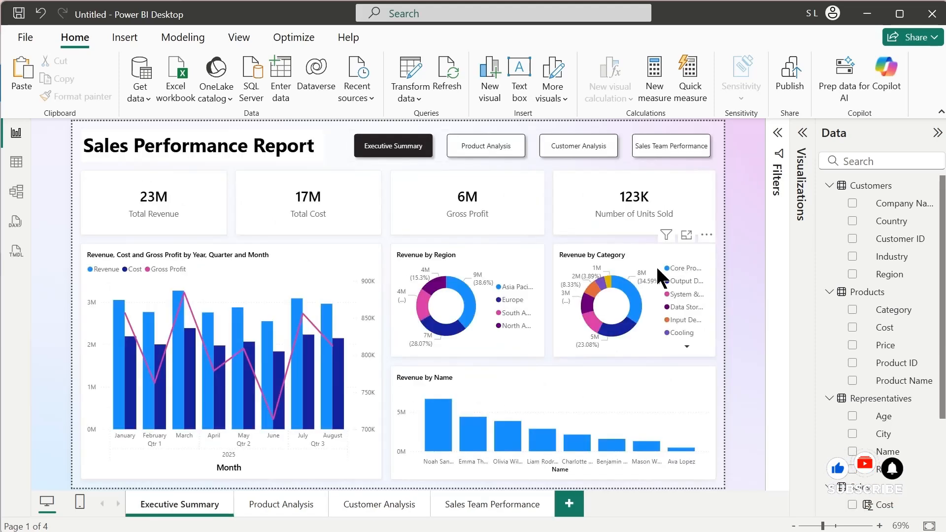